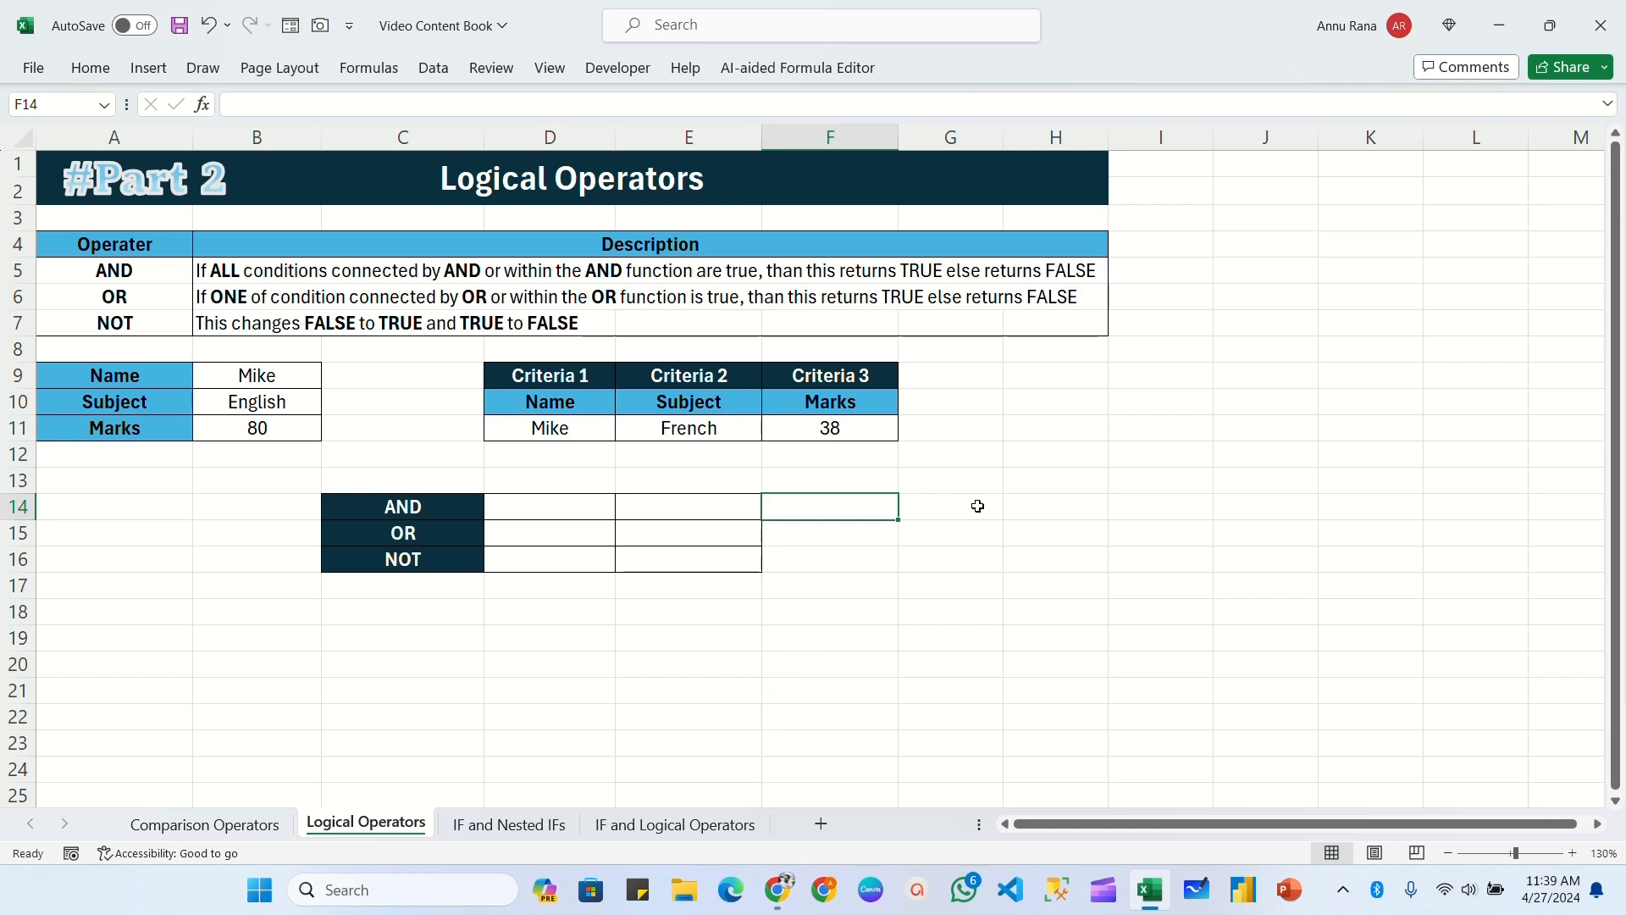
# Step: Review the AND, OR and NOT operators and their descriptions in the reference table A4:H7
pyautogui.click(138, 243)
pyautogui.moveTo(139, 243); pyautogui.dragTo(132, 322)
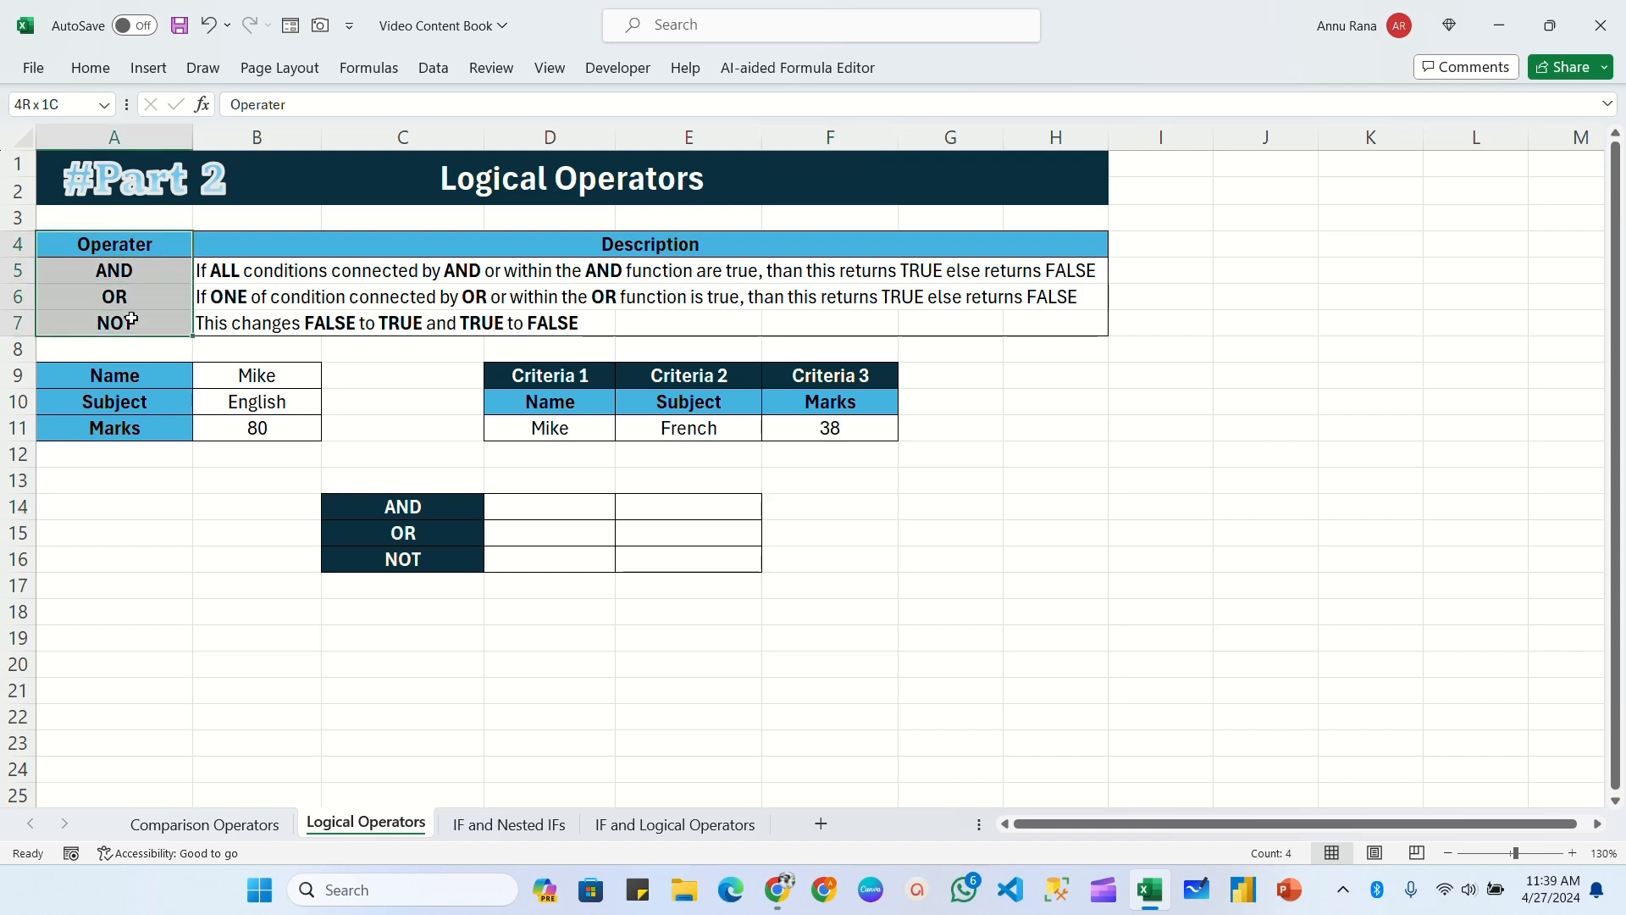
pyautogui.click(127, 270)
pyautogui.click(134, 306)
pyautogui.click(127, 327)
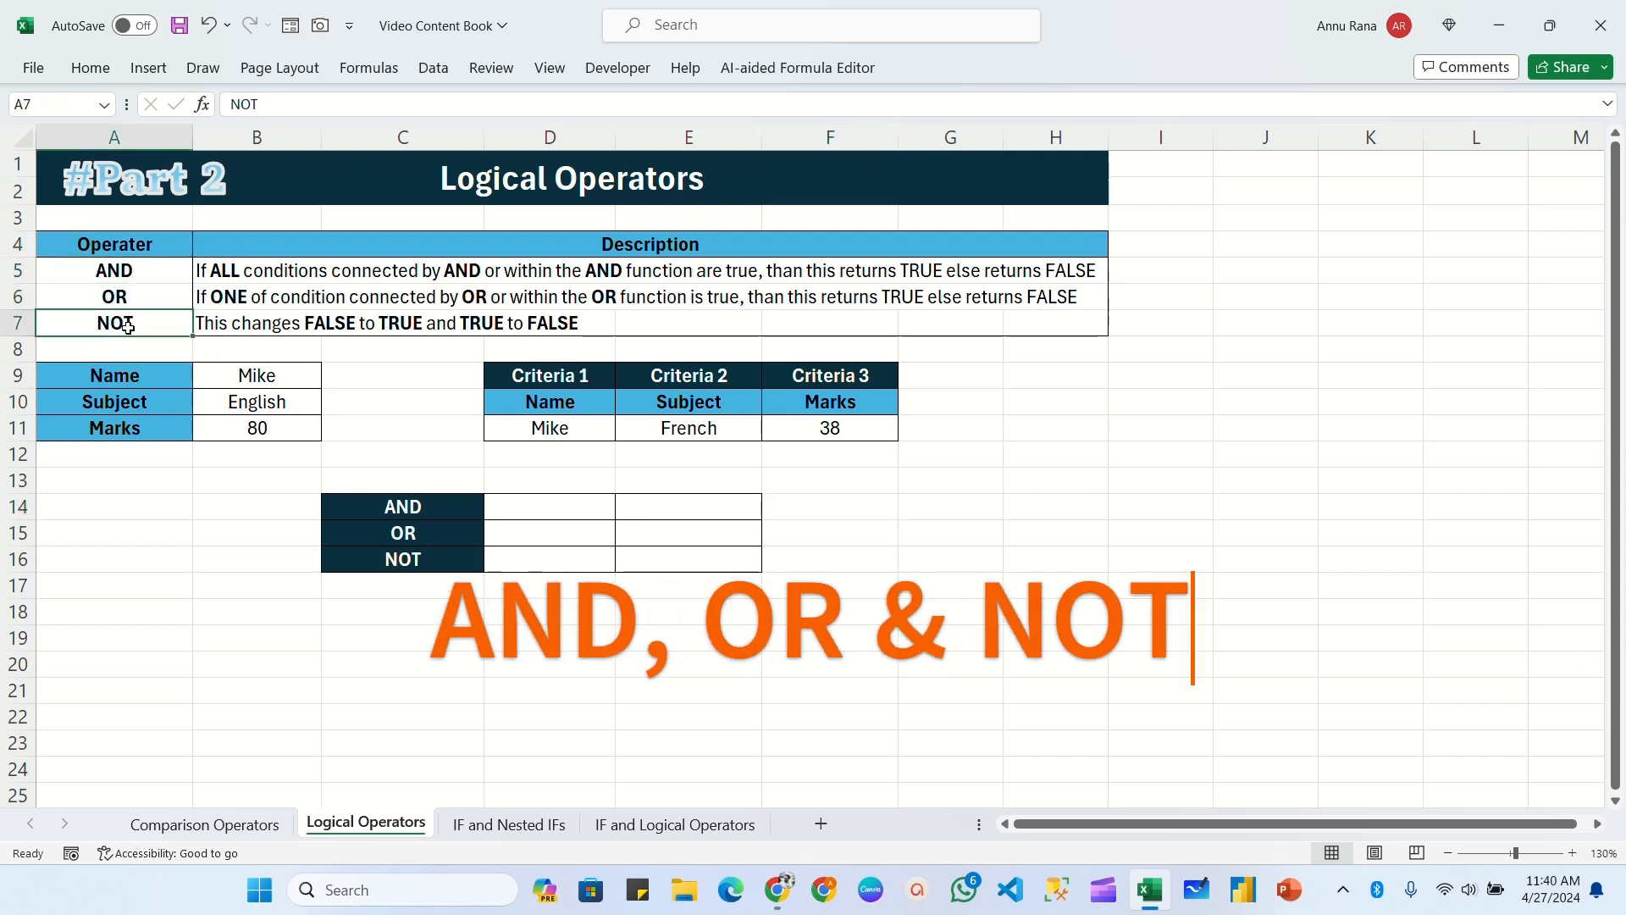
pyautogui.moveTo(293, 244); pyautogui.dragTo(1067, 326)
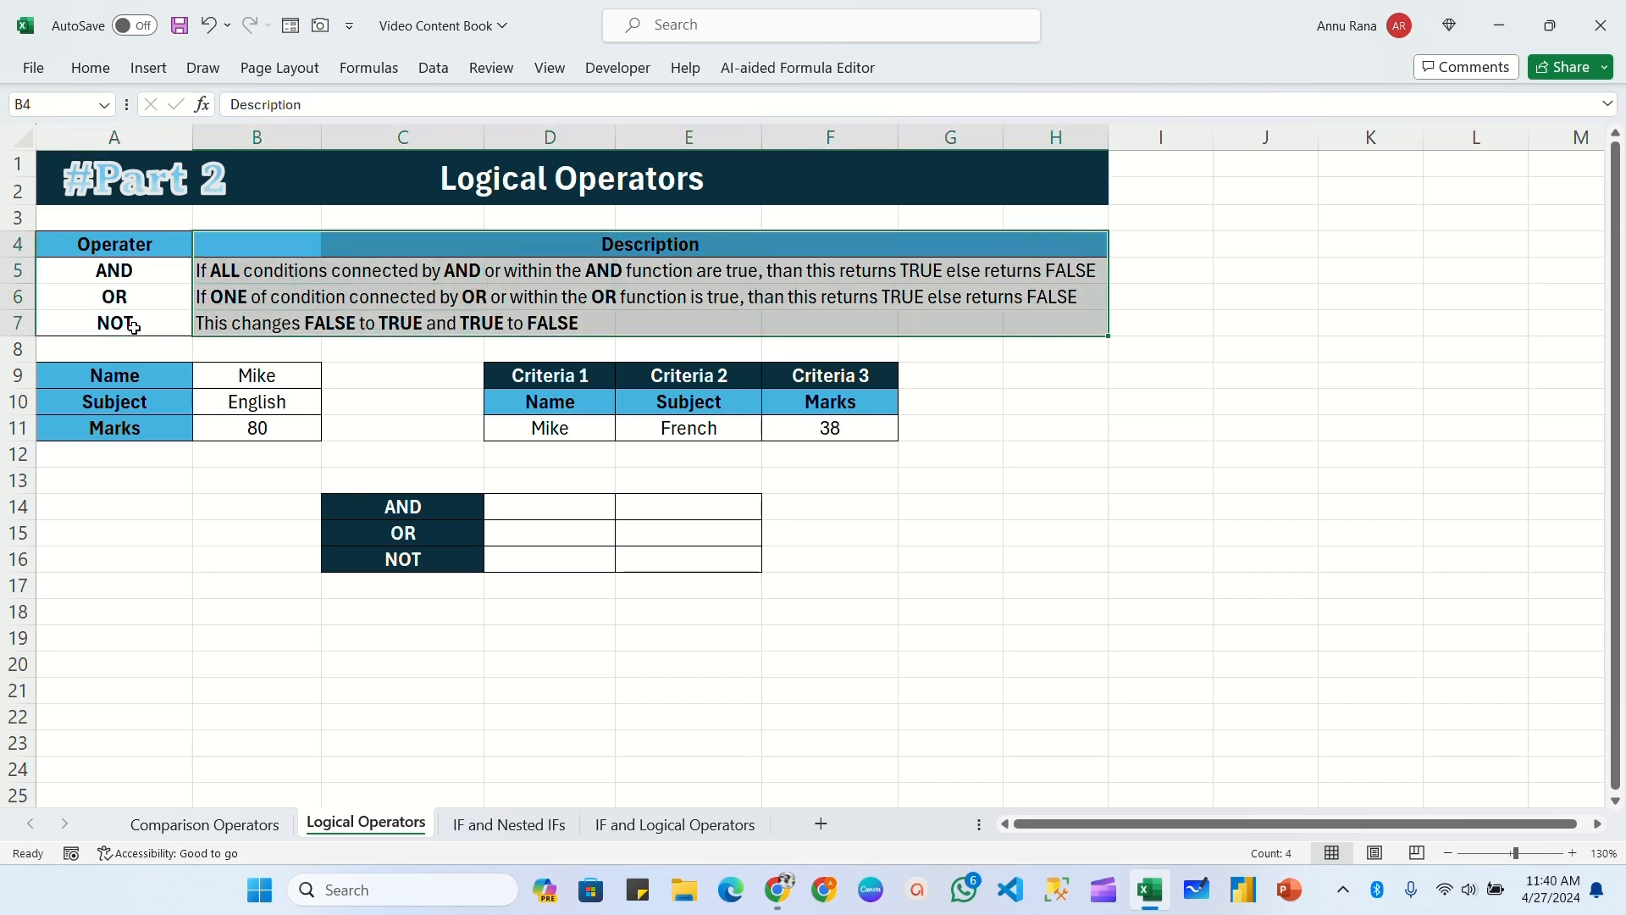
pyautogui.click(165, 274)
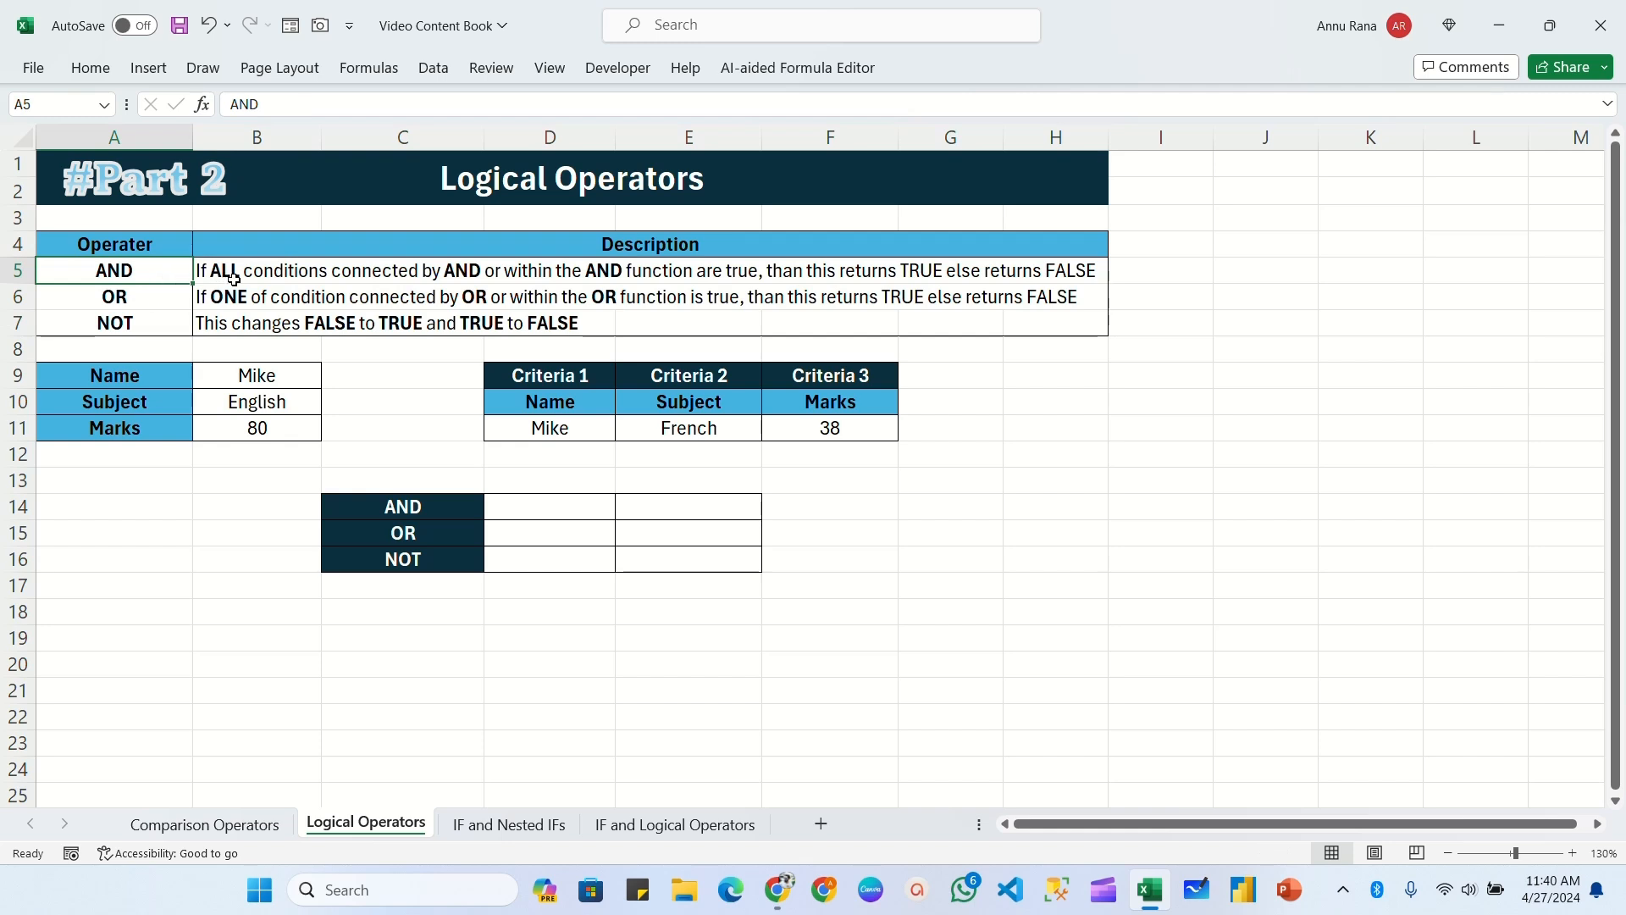
pyautogui.moveTo(225, 269); pyautogui.dragTo(1033, 268)
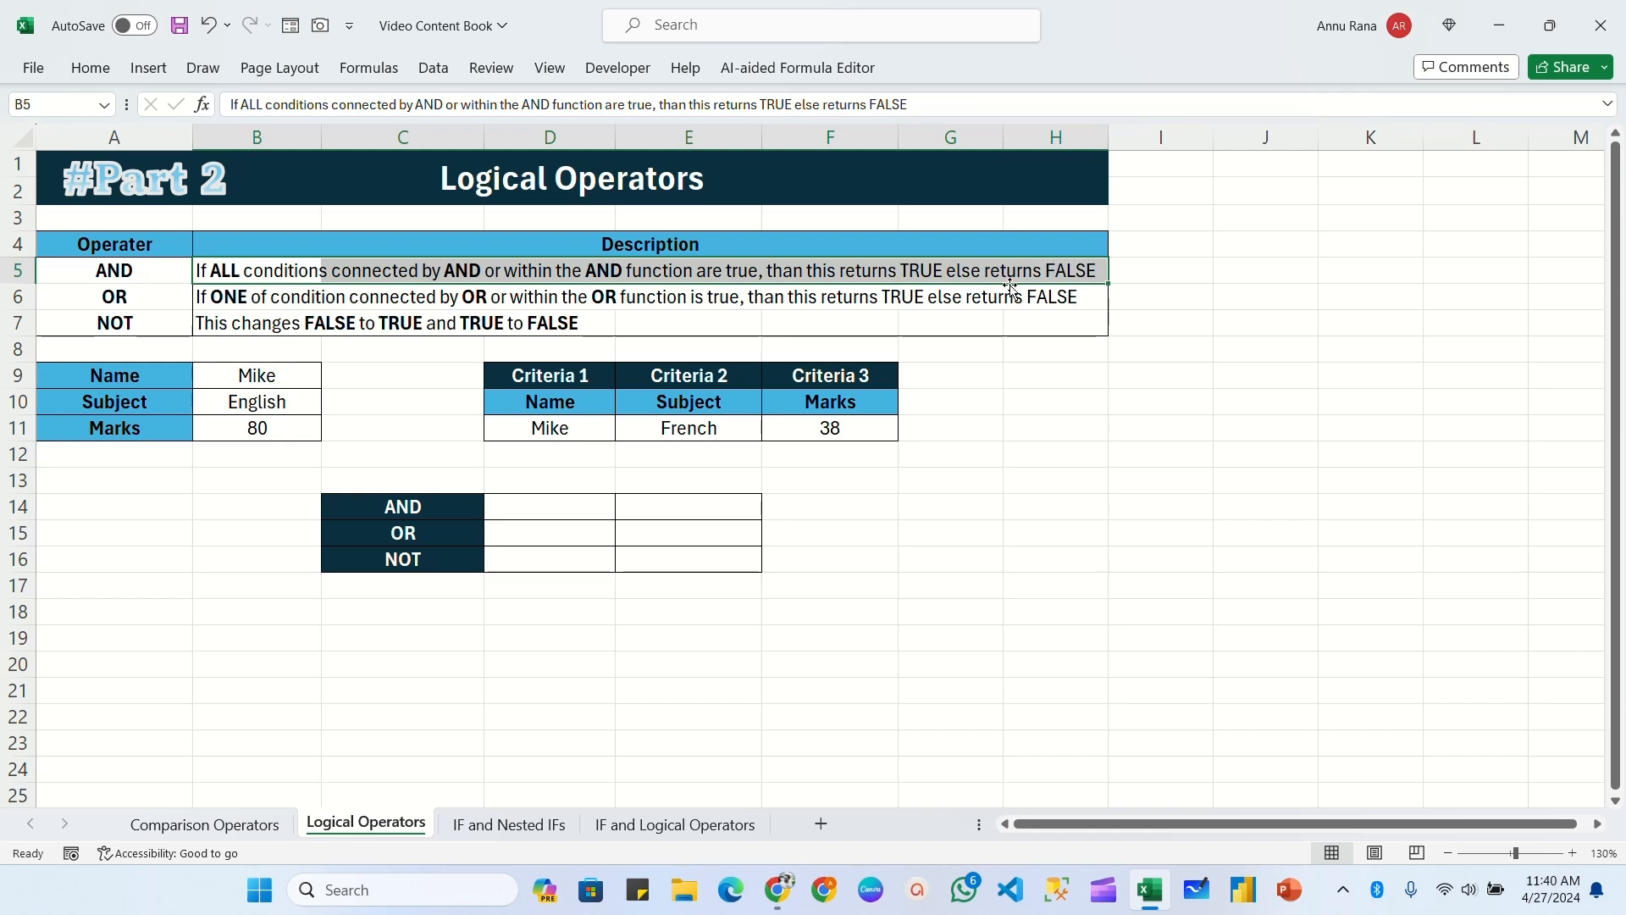
pyautogui.click(121, 296)
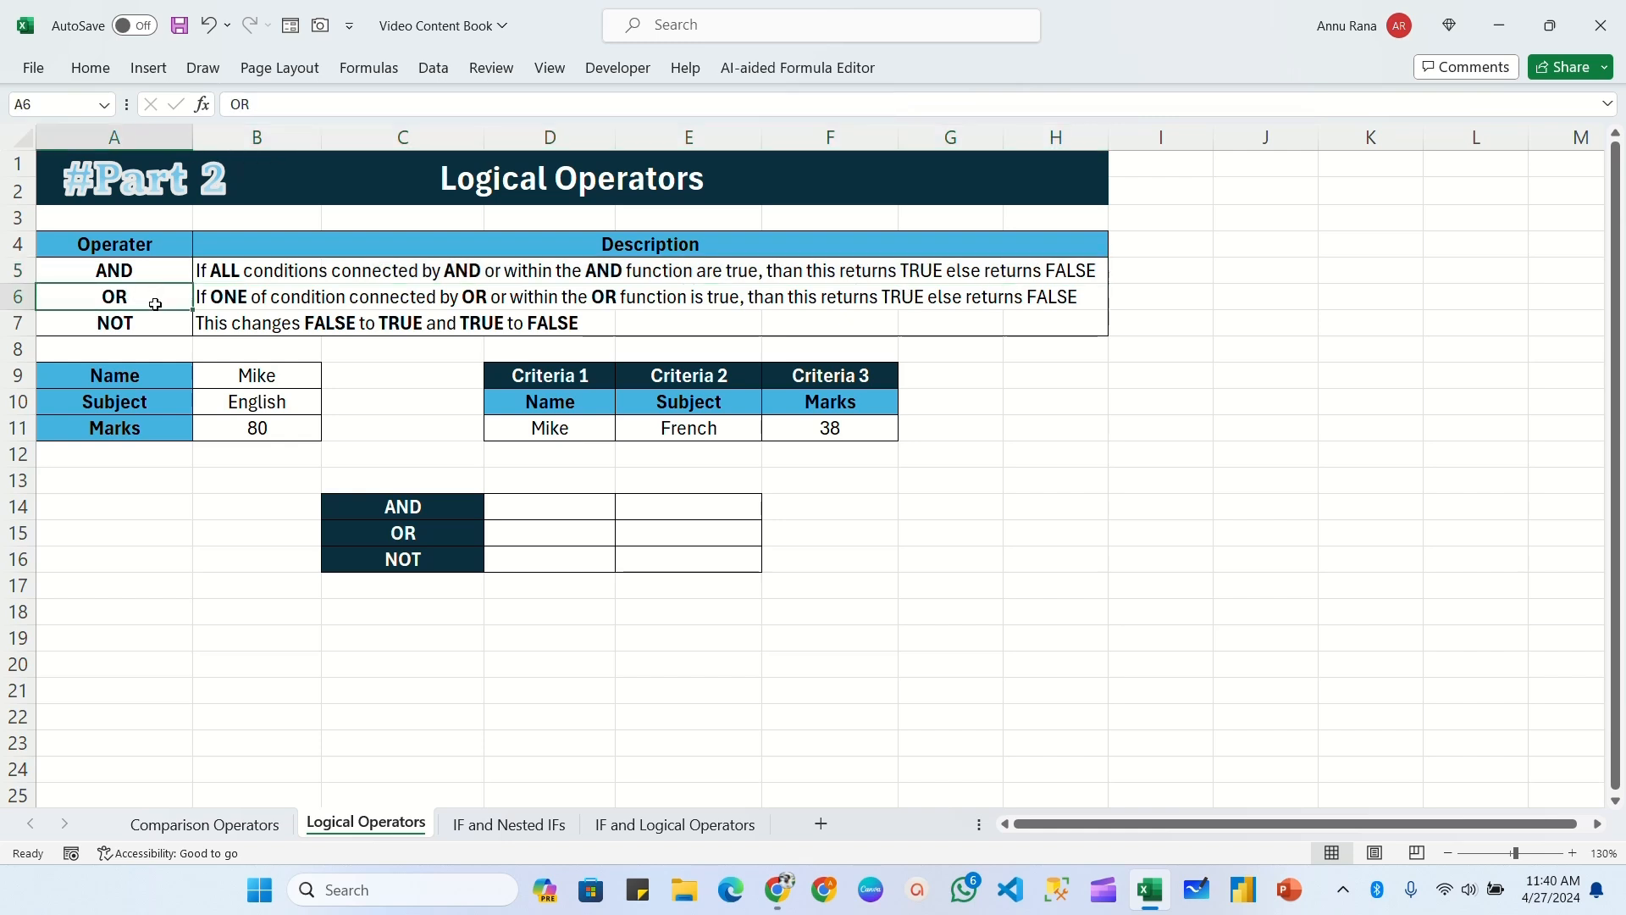
pyautogui.moveTo(208, 298); pyautogui.dragTo(1043, 296)
pyautogui.click(1055, 375)
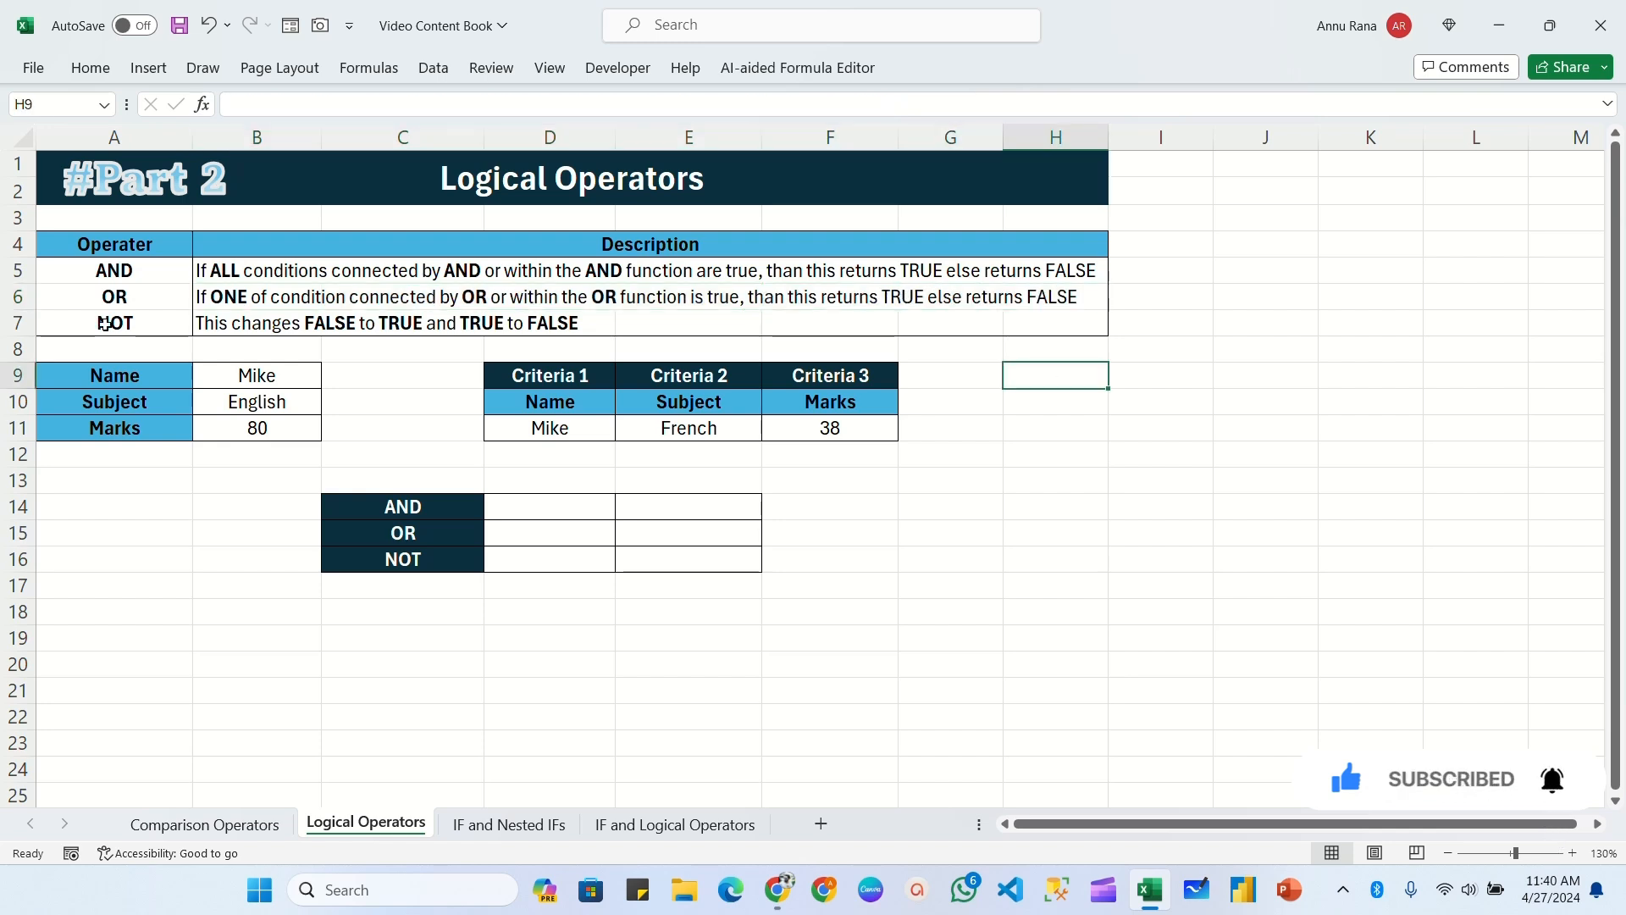
pyautogui.click(127, 322)
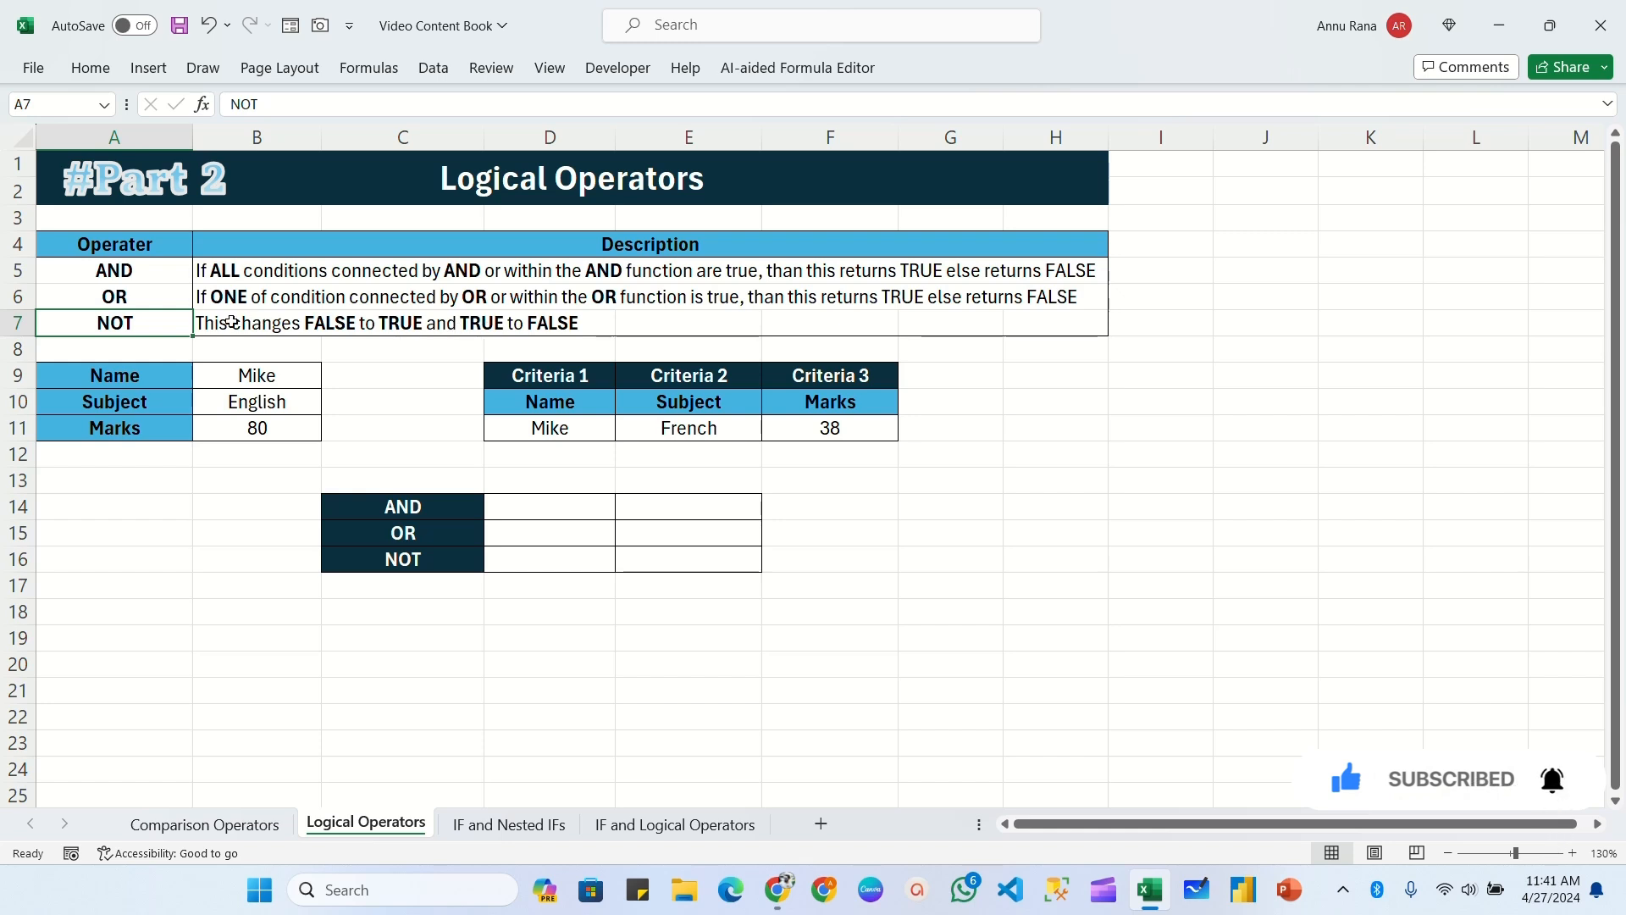
pyautogui.moveTo(232, 323); pyautogui.dragTo(563, 320)
pyautogui.click(951, 427)
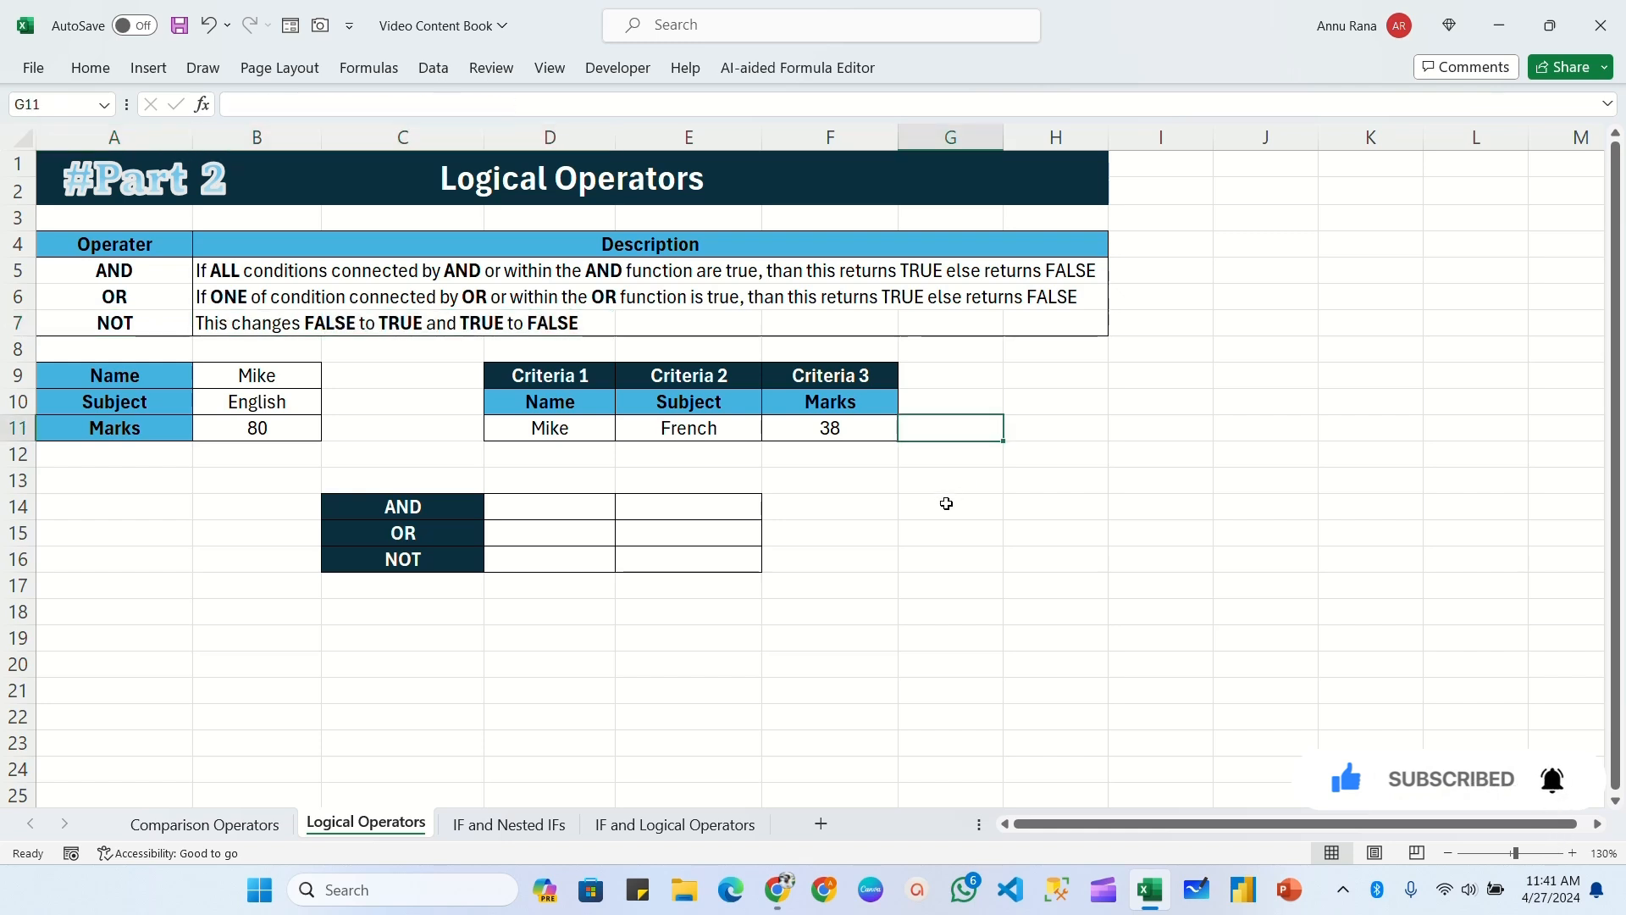
# Step: Examine the Name, Subject and Marks entries in A9:B11 and the options in their drop-down lists
pyautogui.moveTo(127, 378); pyautogui.dragTo(257, 428)
pyautogui.click(128, 378)
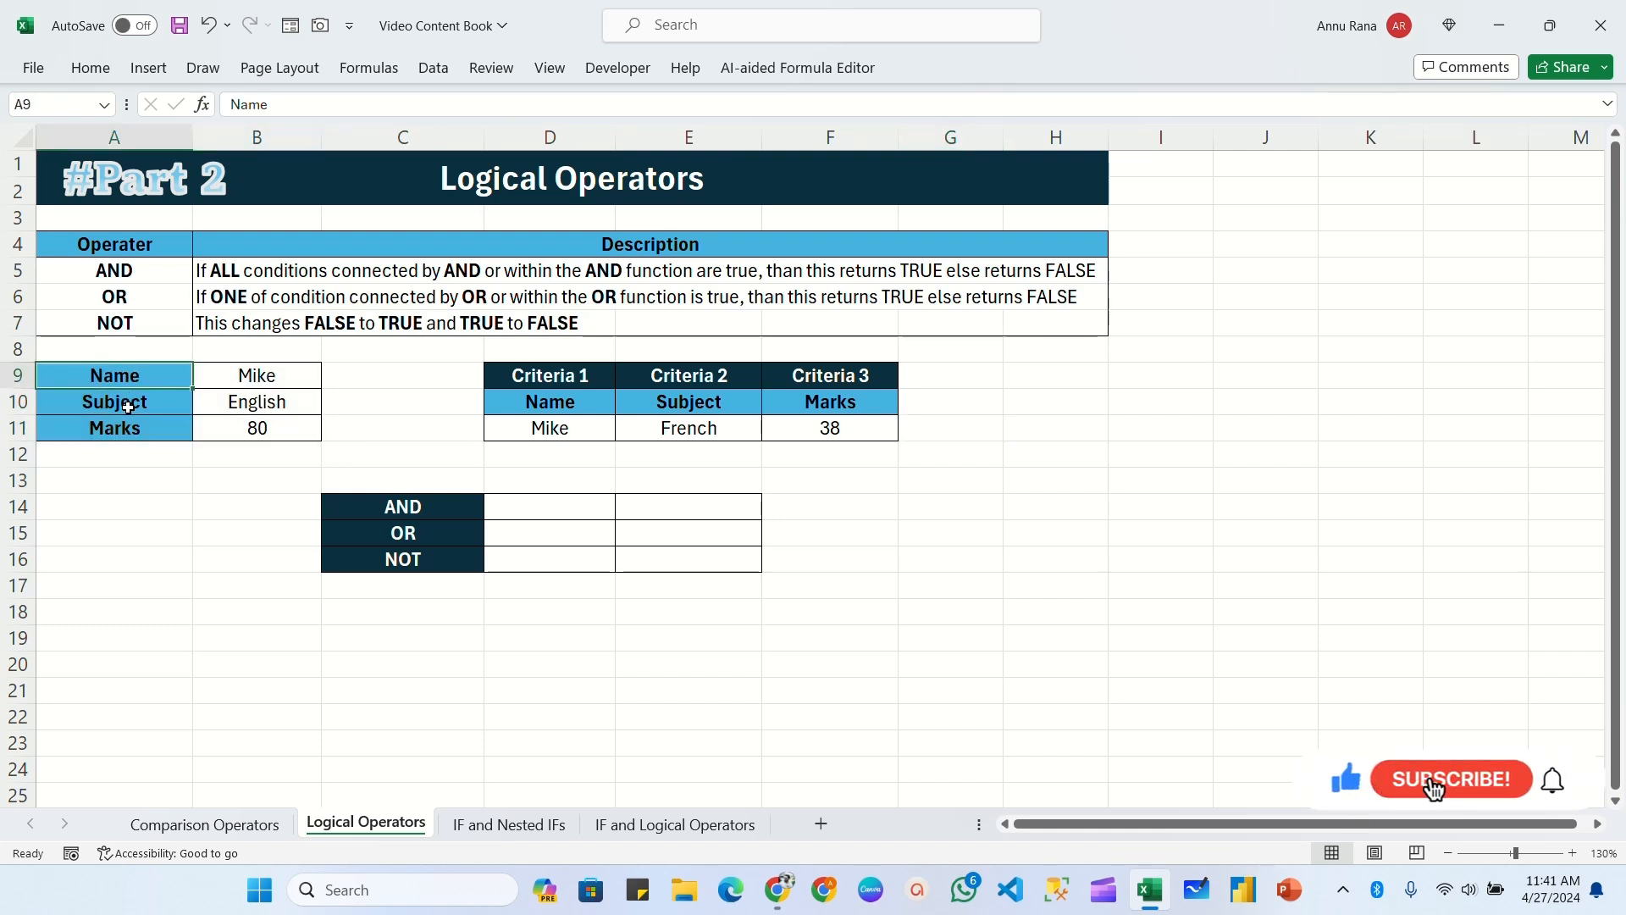
pyautogui.click(127, 402)
pyautogui.click(127, 428)
pyautogui.click(314, 372)
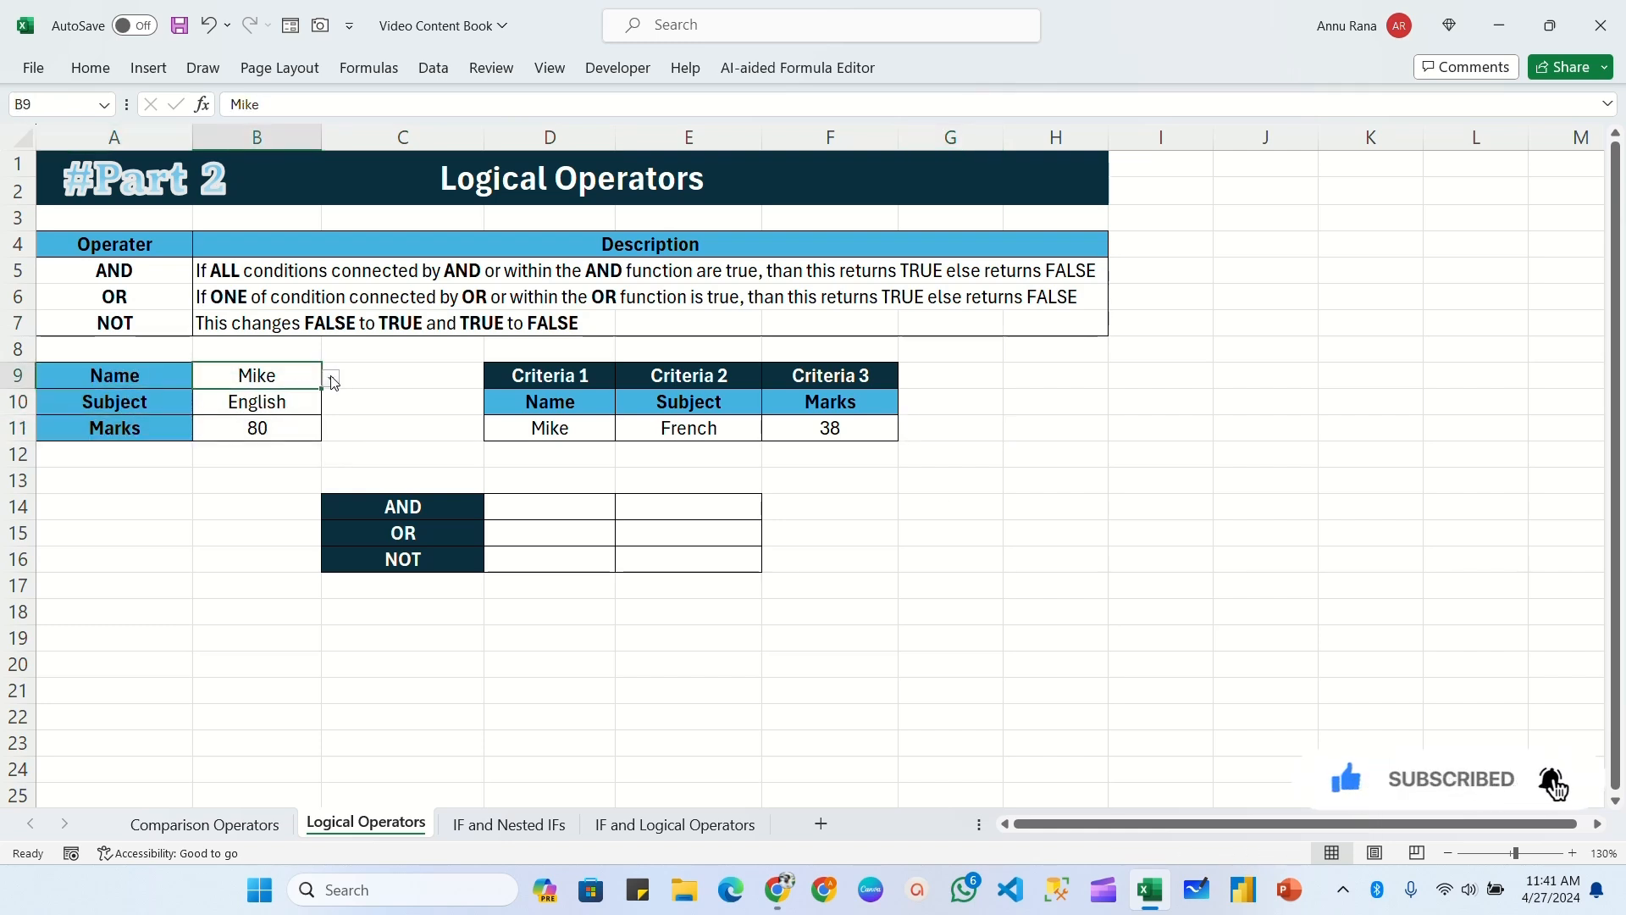
pyautogui.click(332, 377)
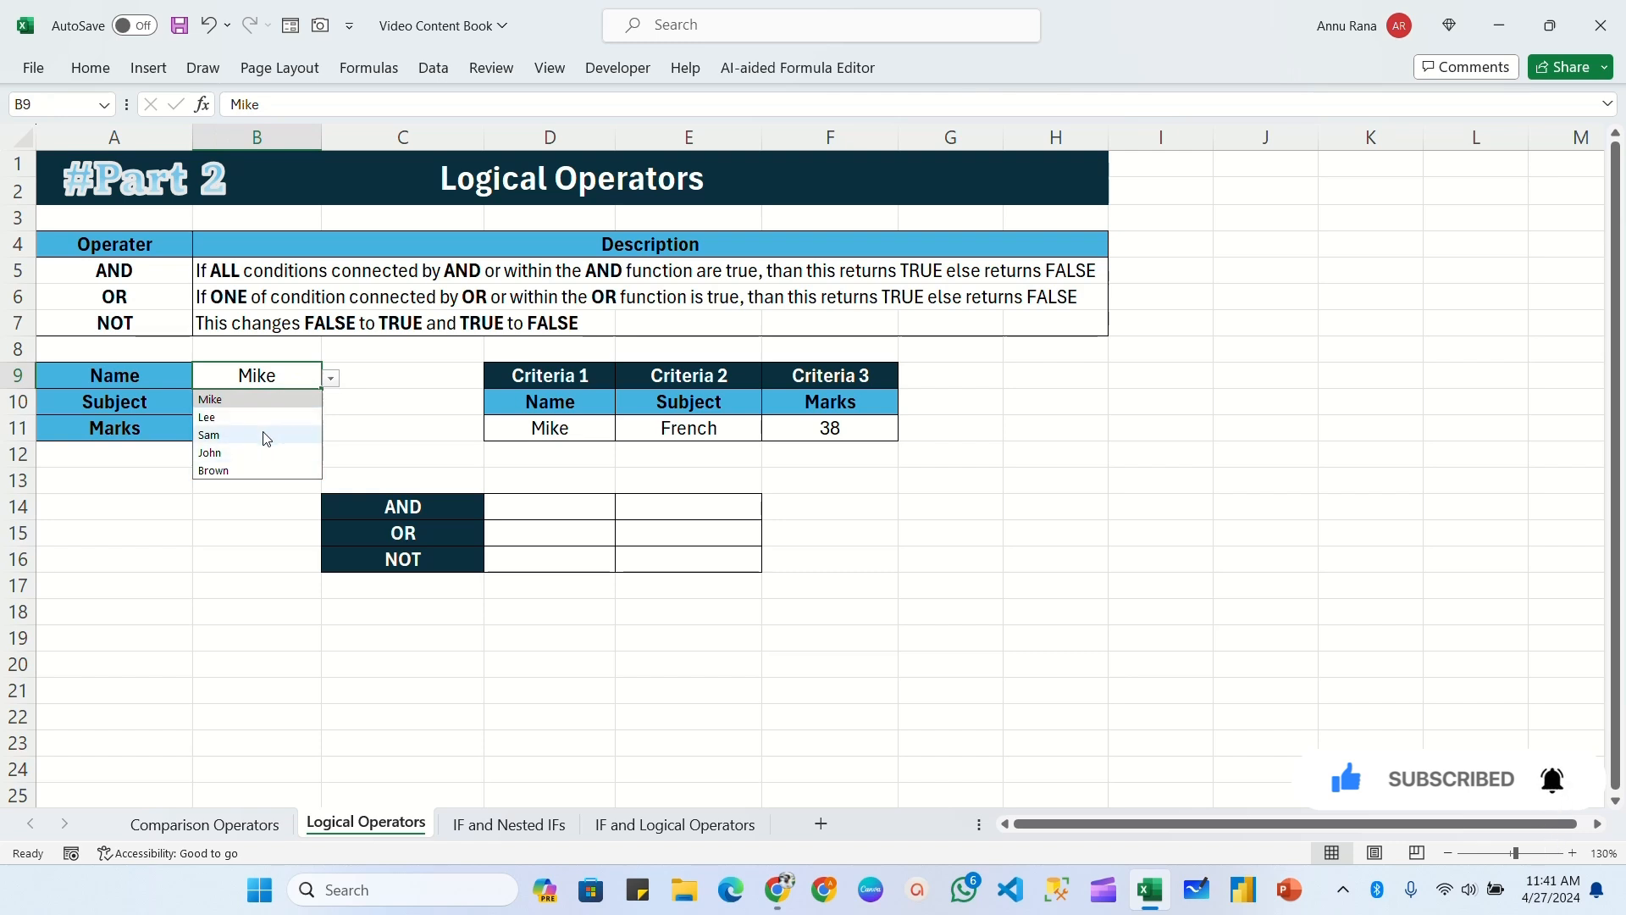
pyautogui.click(327, 401)
pyautogui.click(319, 411)
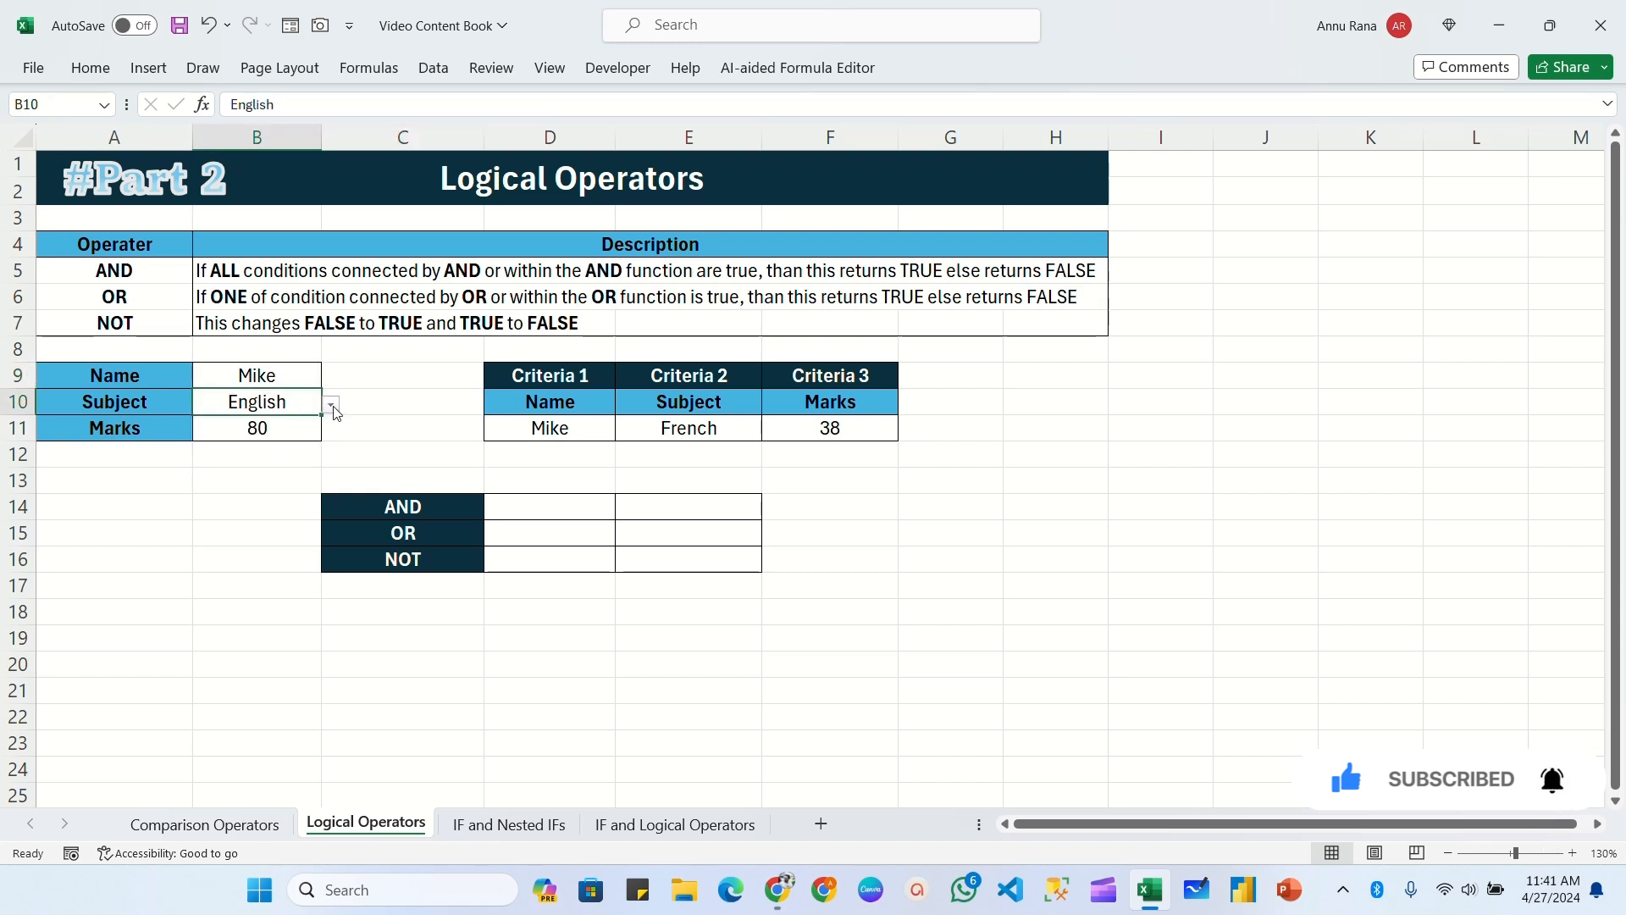
pyautogui.click(331, 406)
pyautogui.click(285, 433)
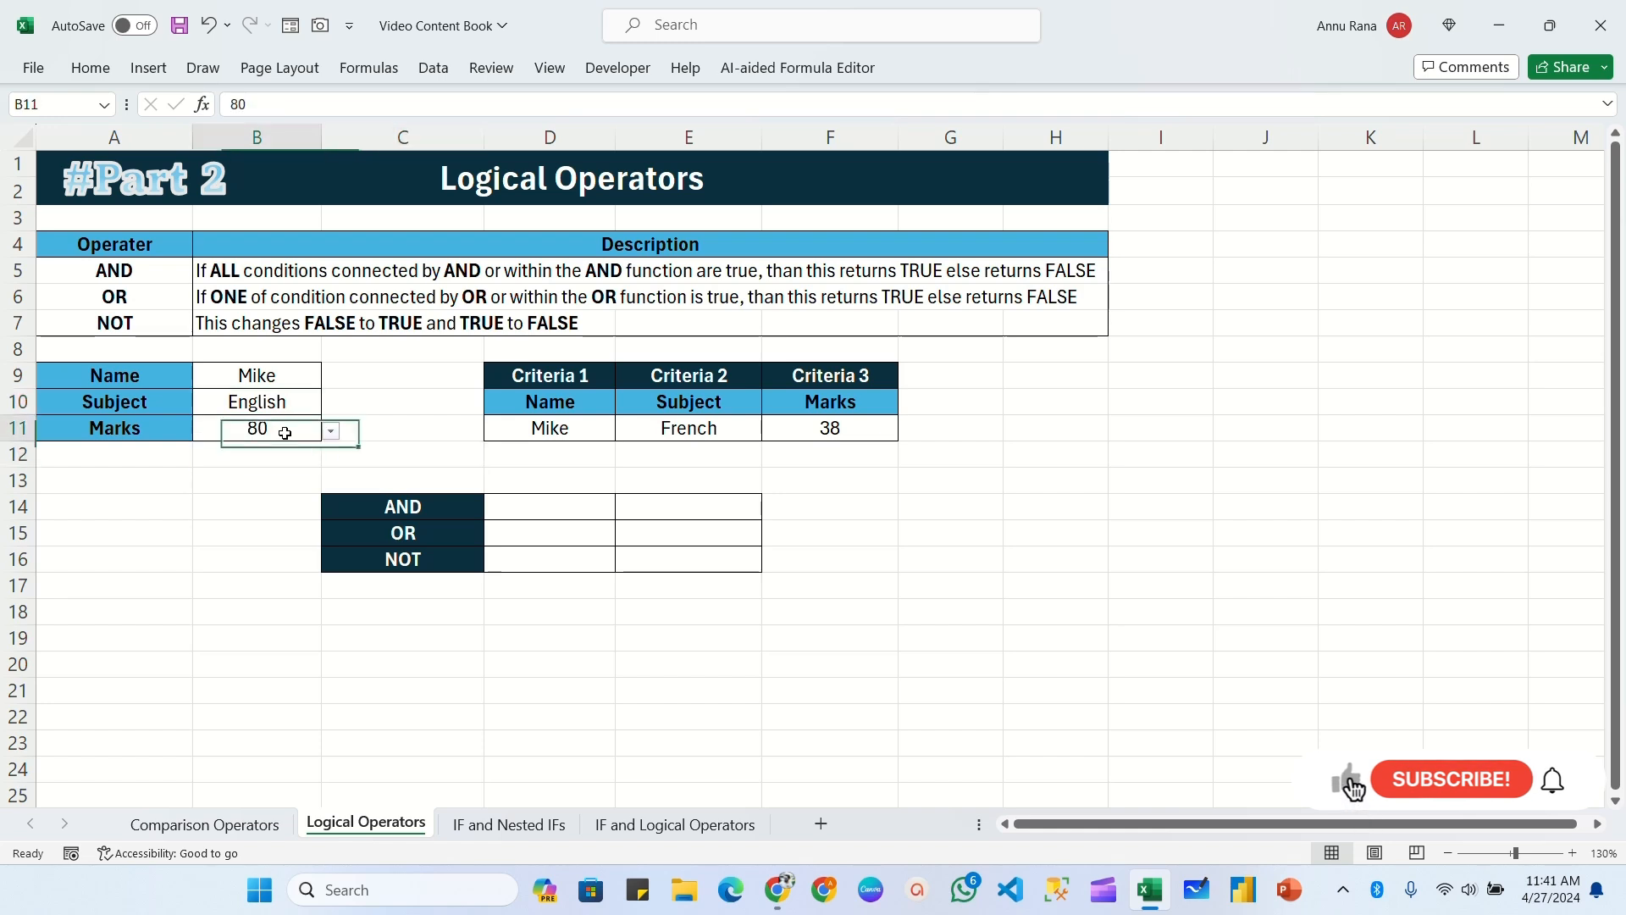
pyautogui.click(331, 431)
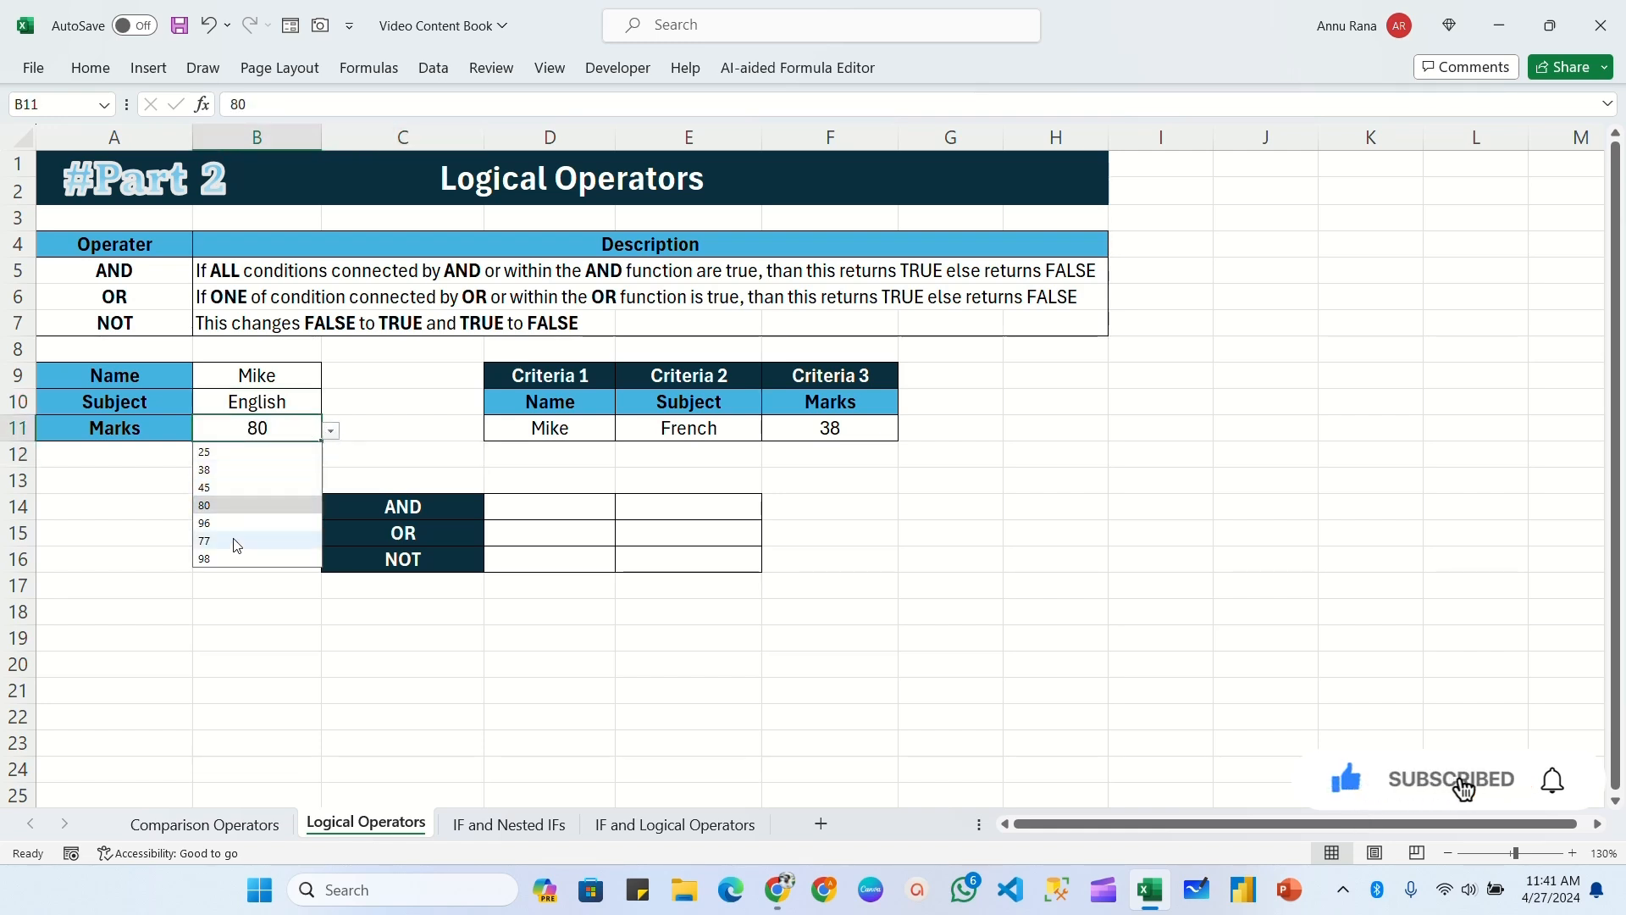
pyautogui.click(410, 444)
# Step: Examine the three criteria columns in D9:F11 with their drop-down options, and the AND, OR and NOT result grid
pyautogui.moveTo(521, 379); pyautogui.dragTo(851, 424)
pyautogui.click(576, 403)
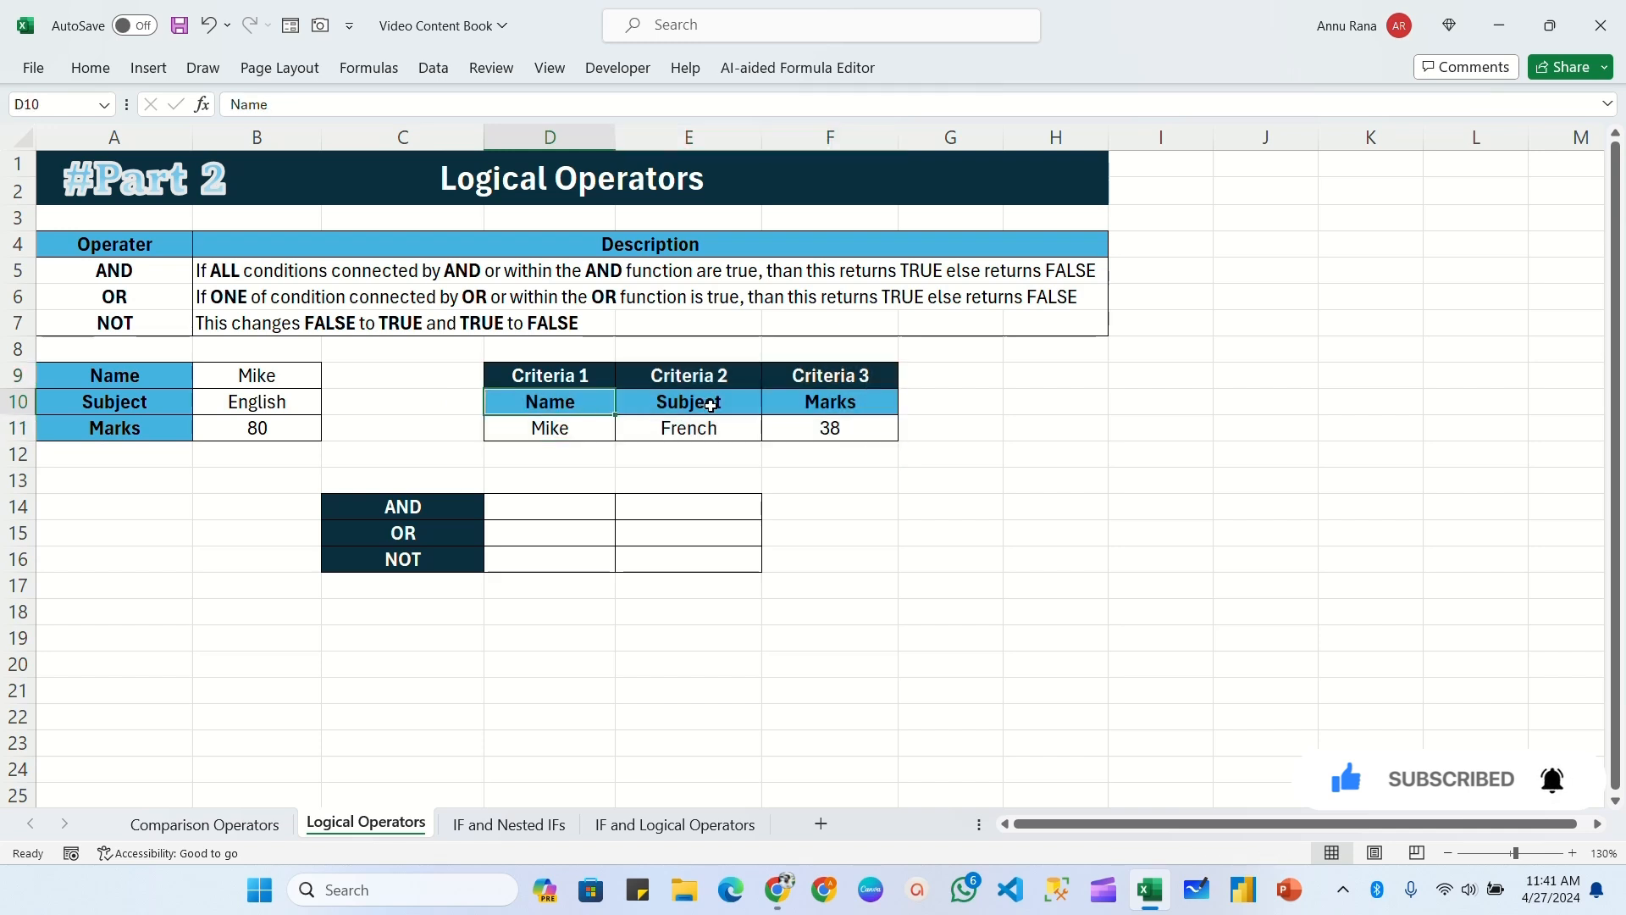
pyautogui.click(711, 405)
pyautogui.click(834, 403)
pyautogui.click(597, 430)
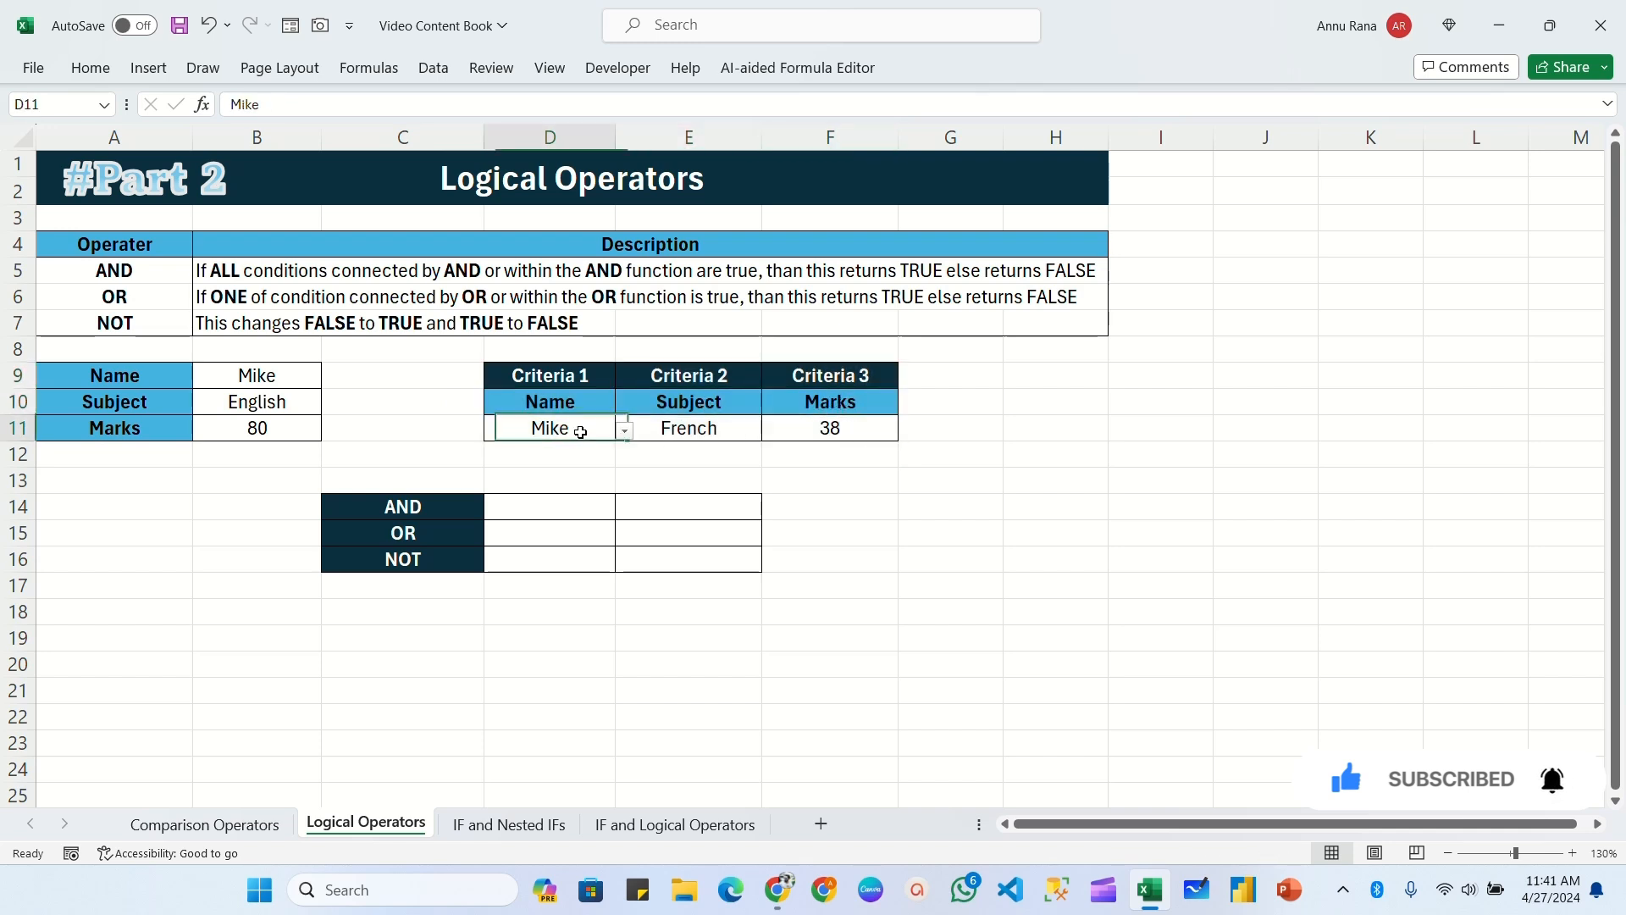
pyautogui.click(625, 432)
pyautogui.click(695, 428)
pyautogui.click(771, 431)
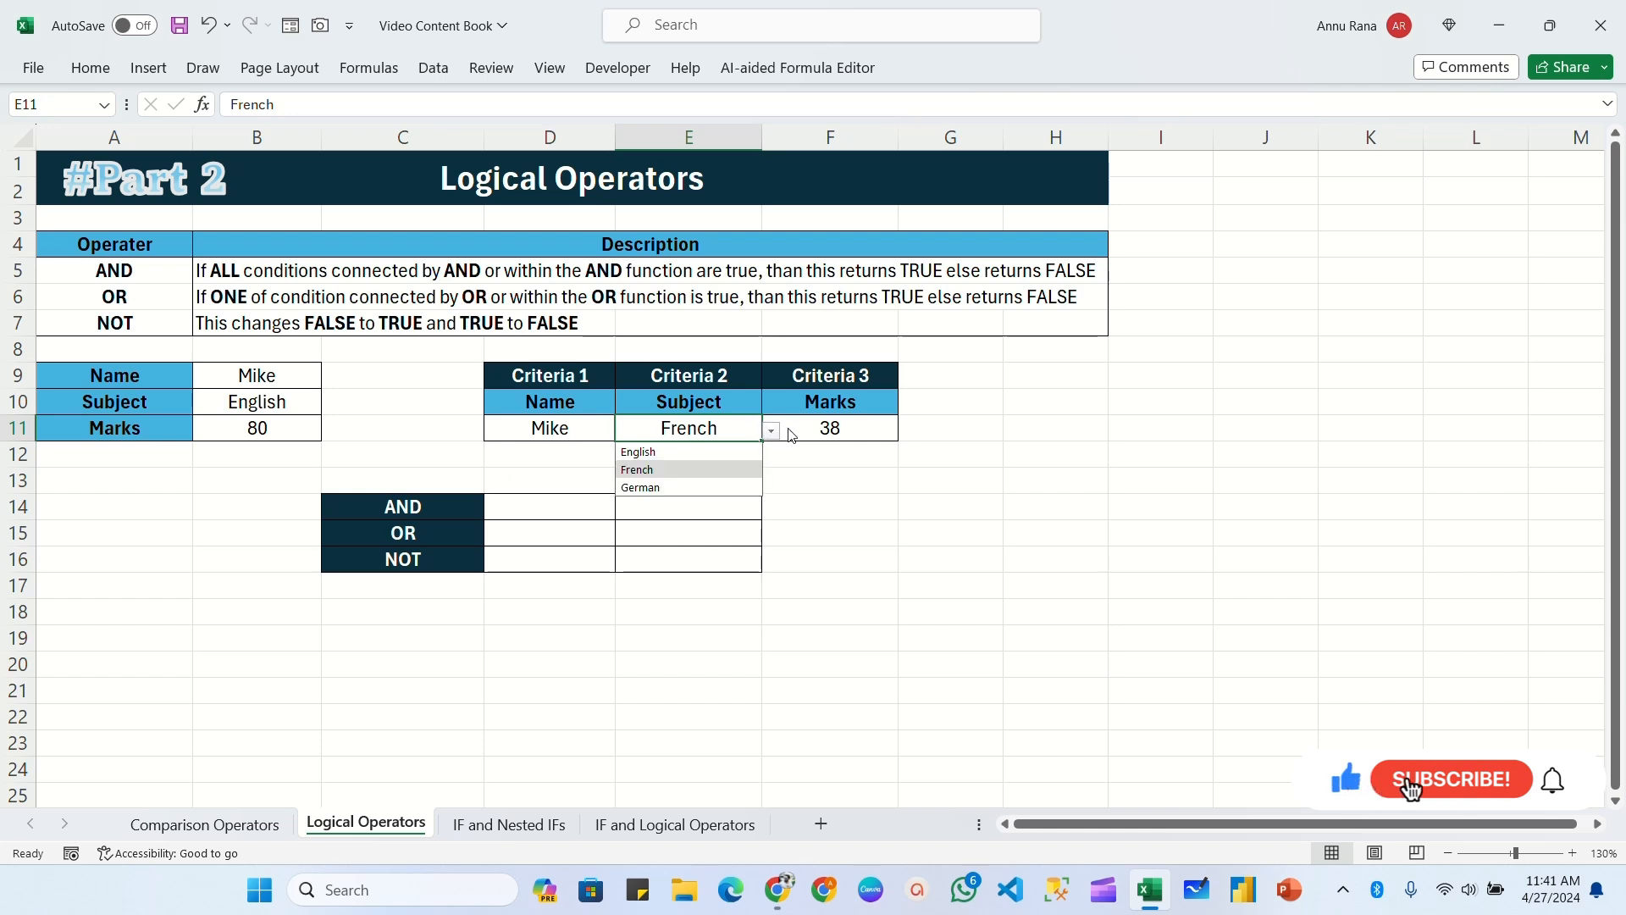
pyautogui.click(791, 435)
pyautogui.click(908, 432)
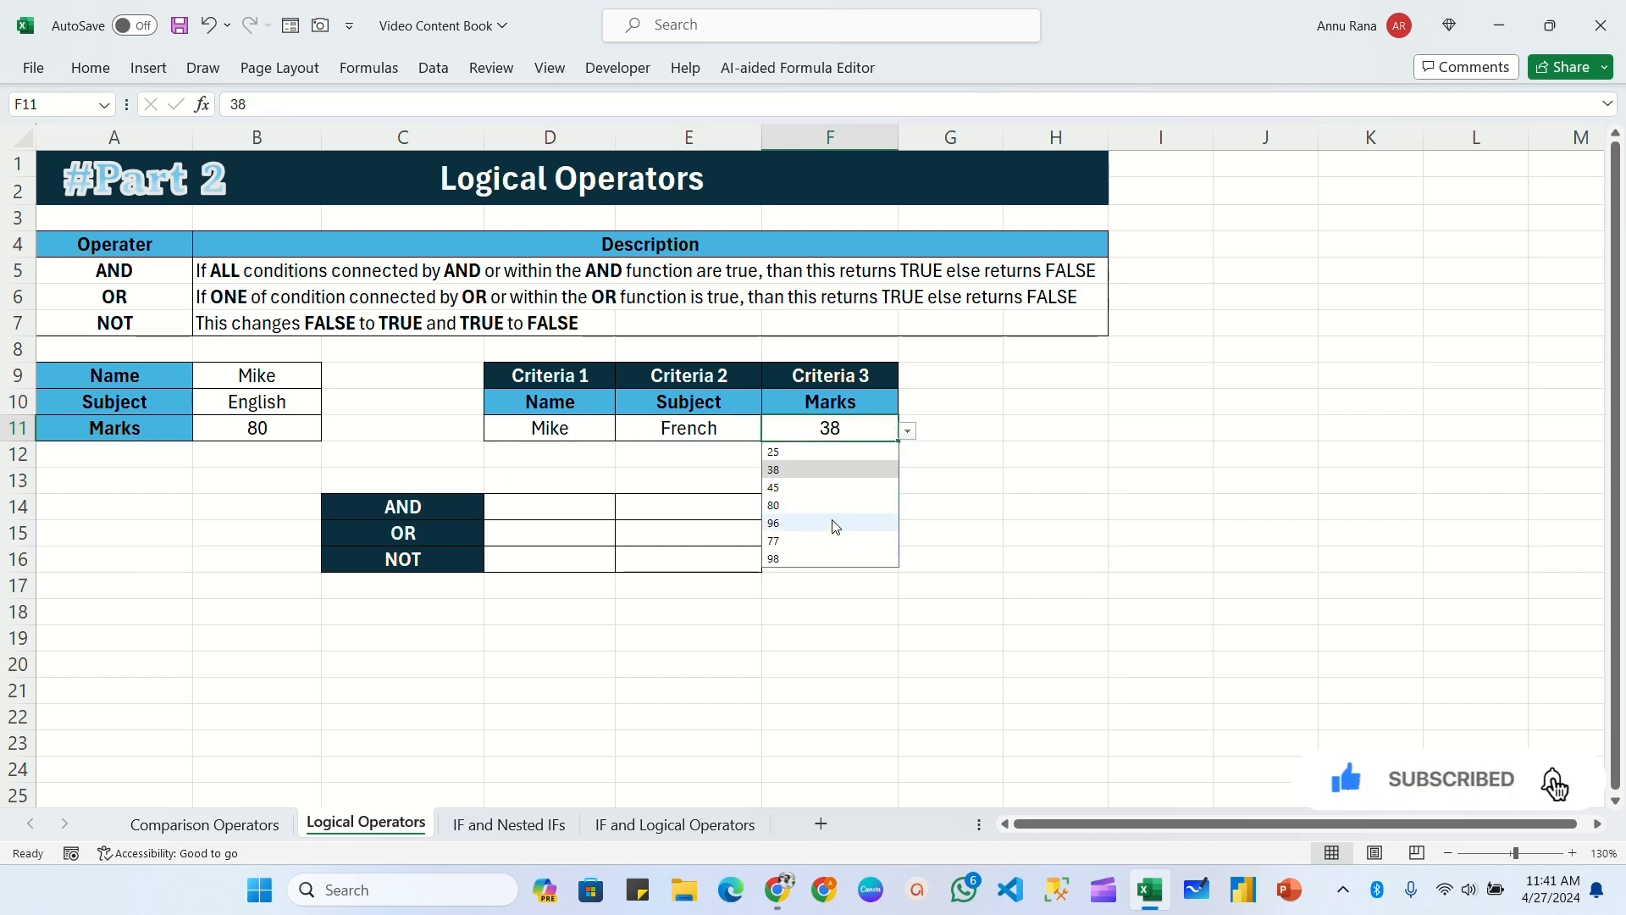
pyautogui.click(940, 454)
pyautogui.moveTo(415, 508); pyautogui.dragTo(671, 562)
# Step: Enter the formula =AND(B9=D11,B10=E11) in cell D14 to test the name and subject against the criteria
pyautogui.click(591, 505)
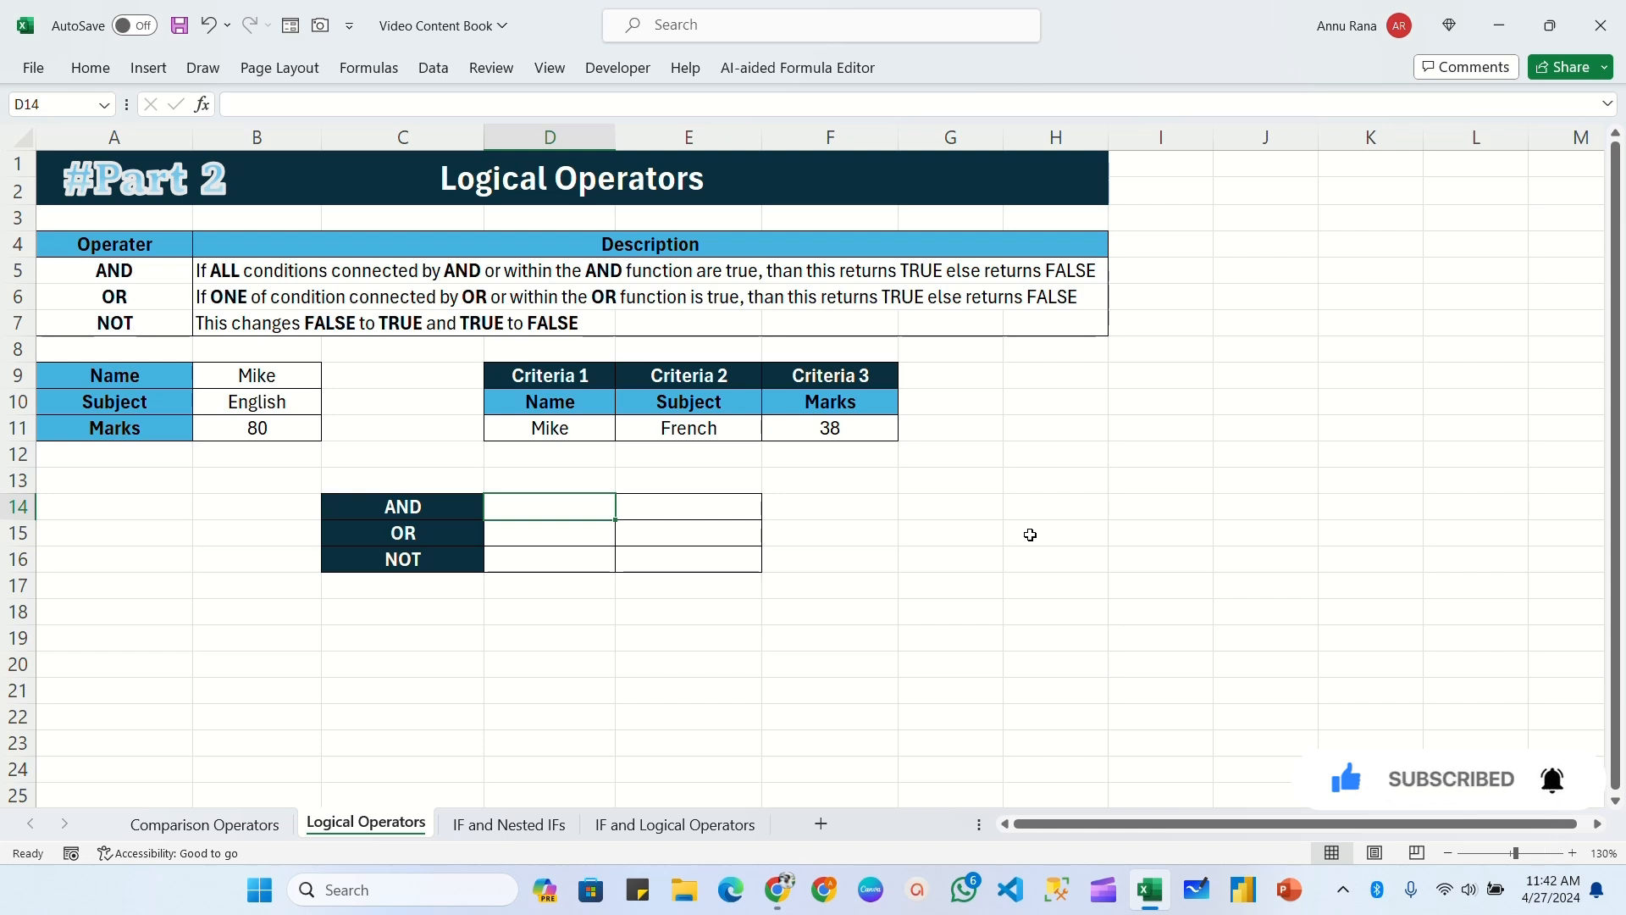
pyautogui.write('=and')
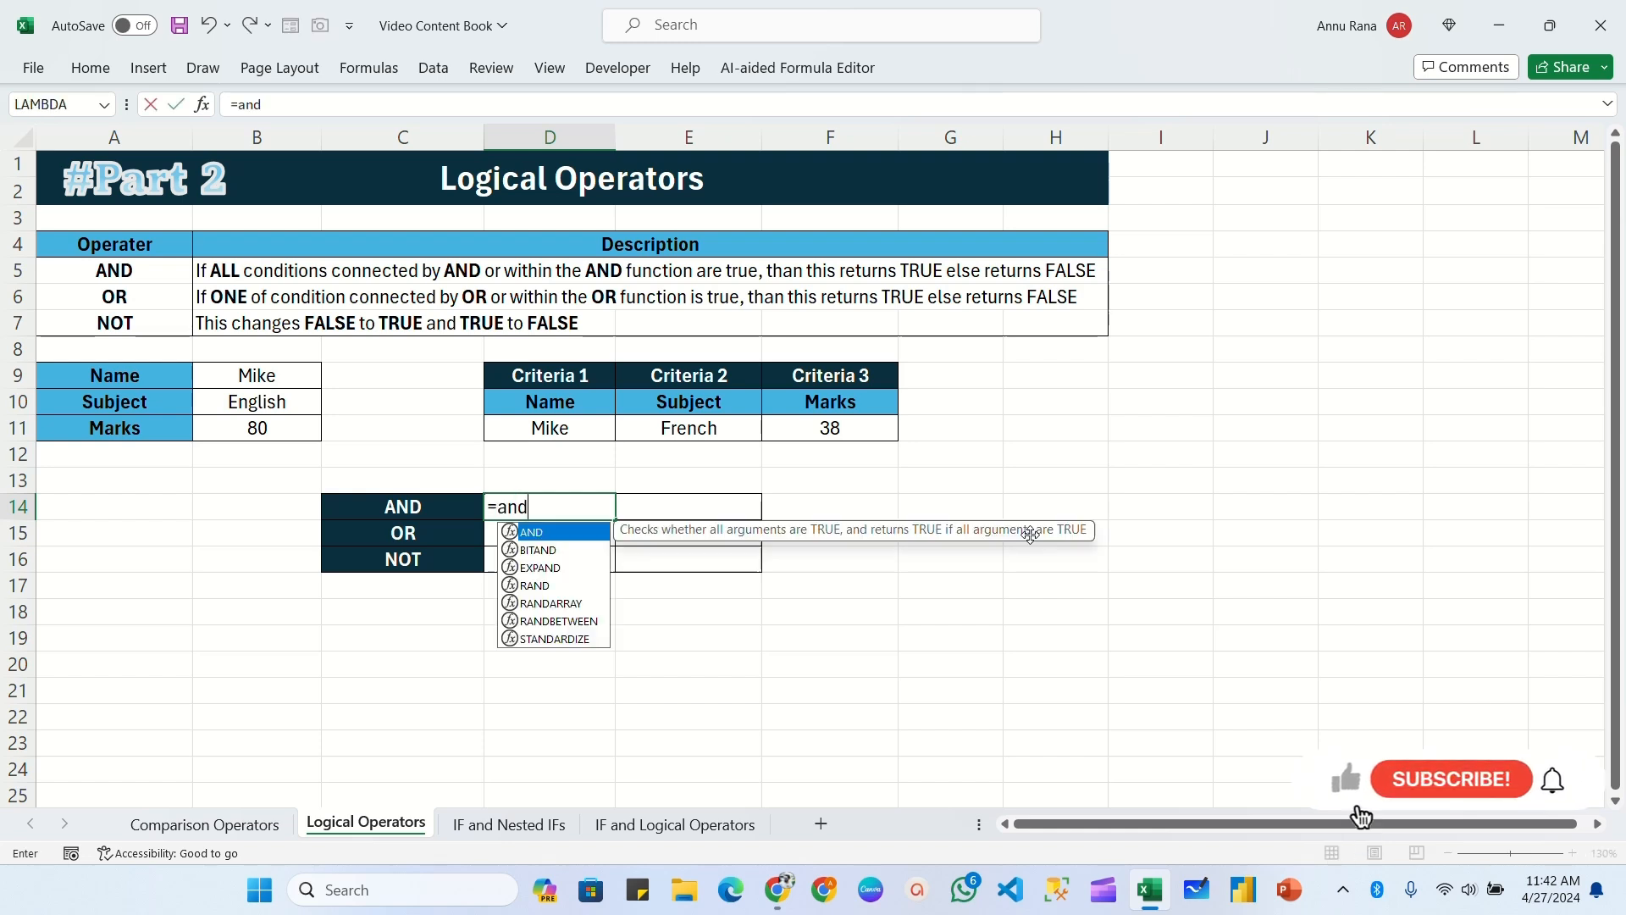
pyautogui.press('Tab')
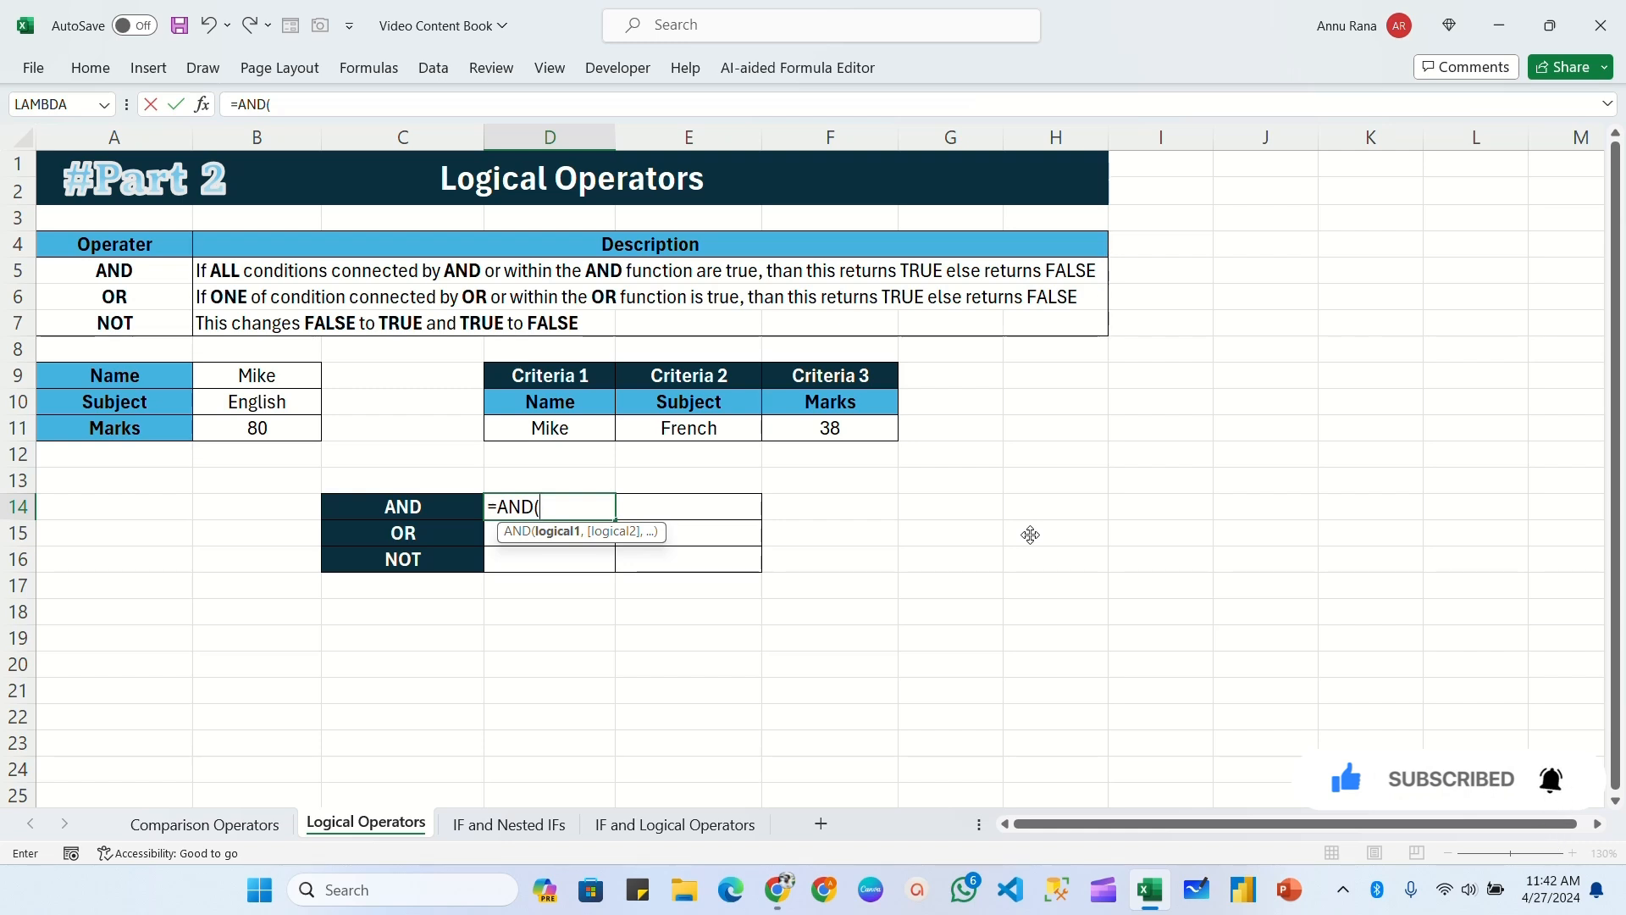
pyautogui.click(255, 375)
pyautogui.write('=')
pyautogui.click(597, 430)
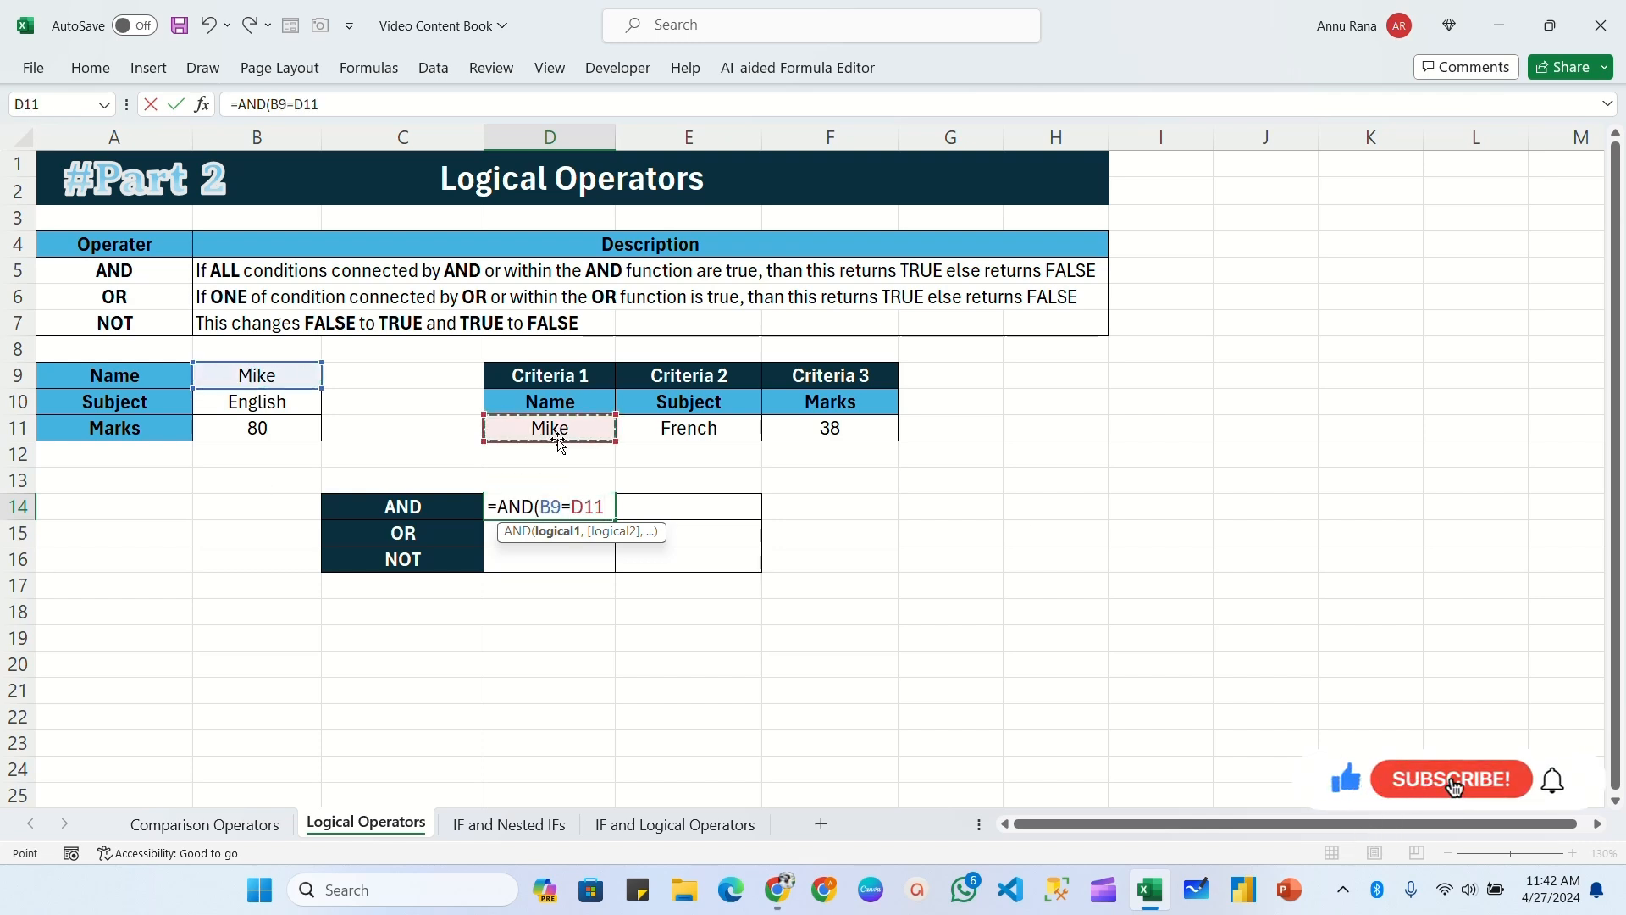
pyautogui.write(',')
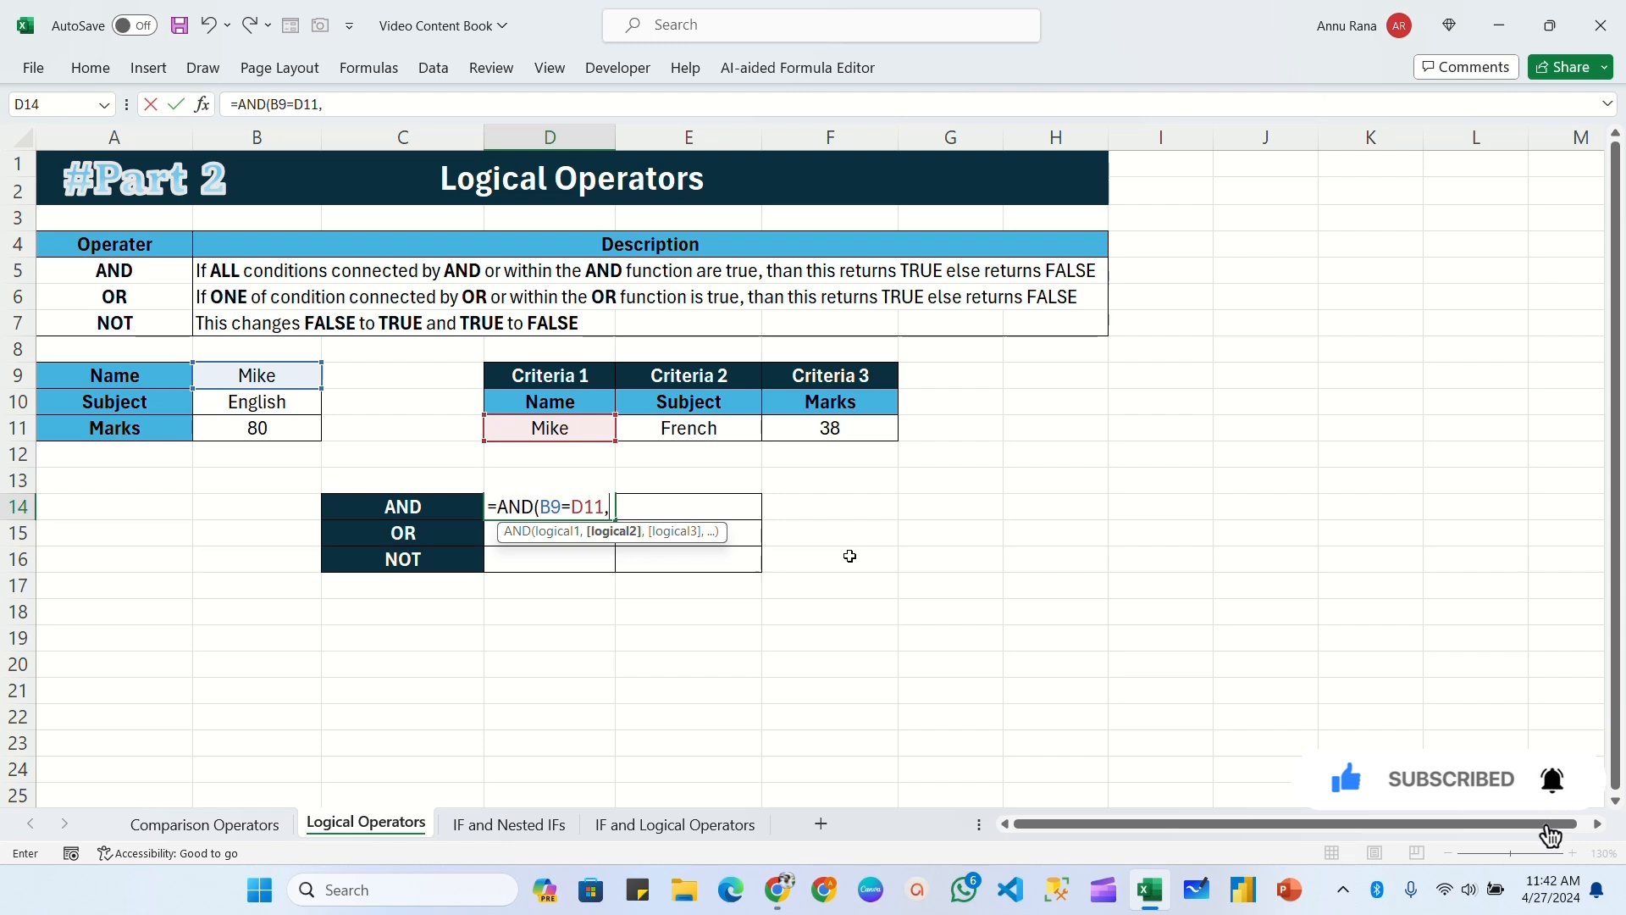
pyautogui.click(256, 402)
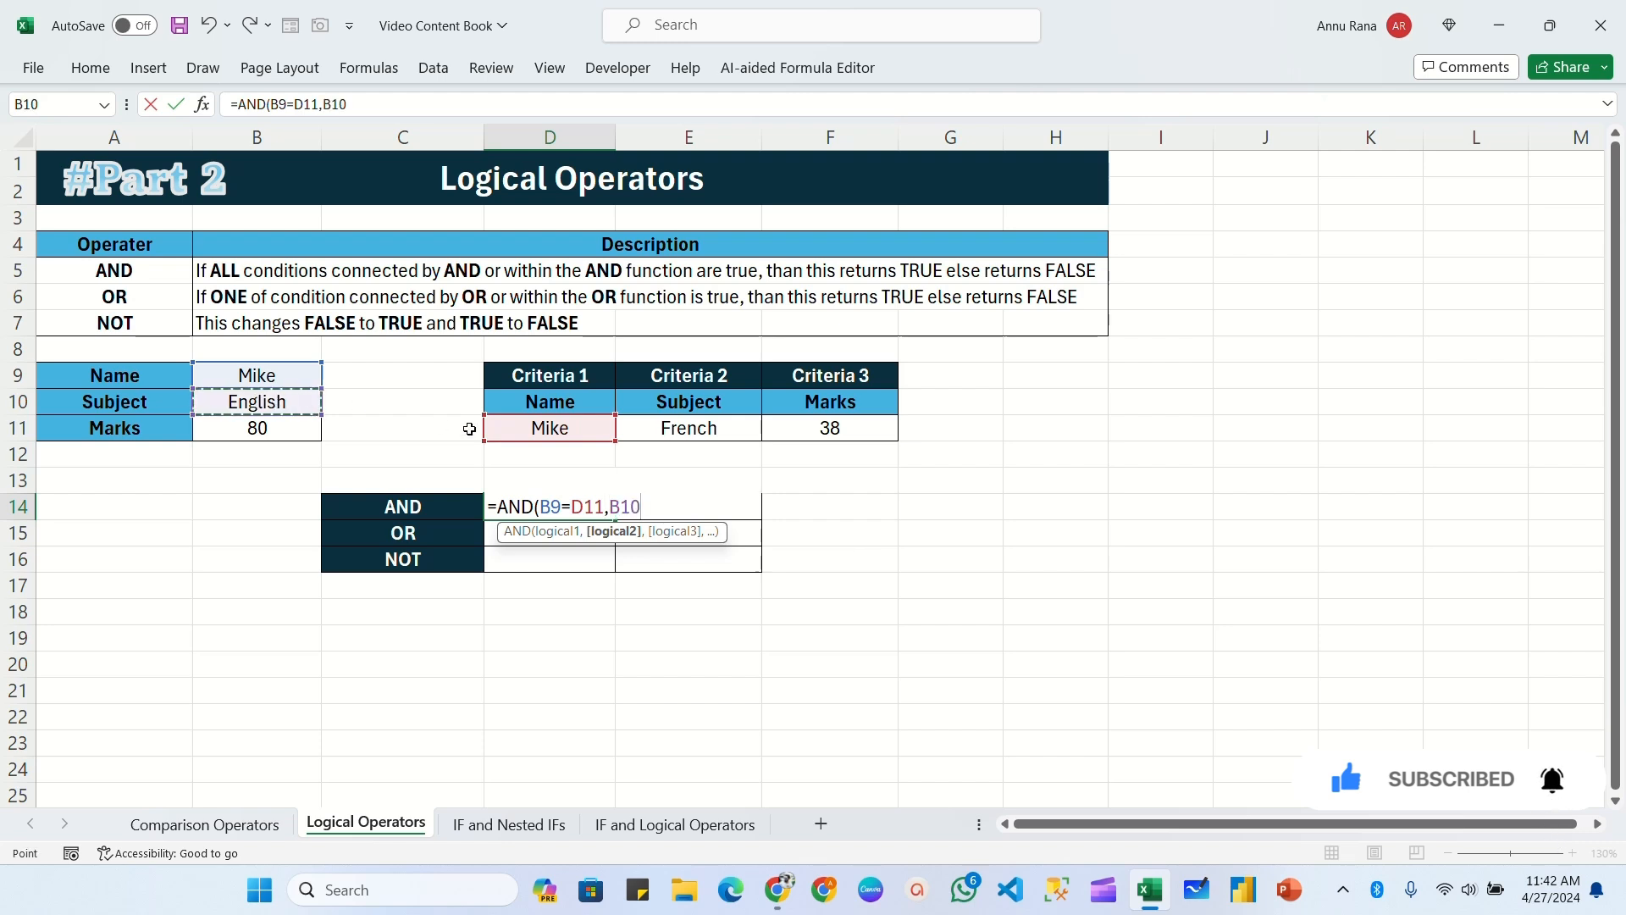
pyautogui.write('=')
pyautogui.click(688, 430)
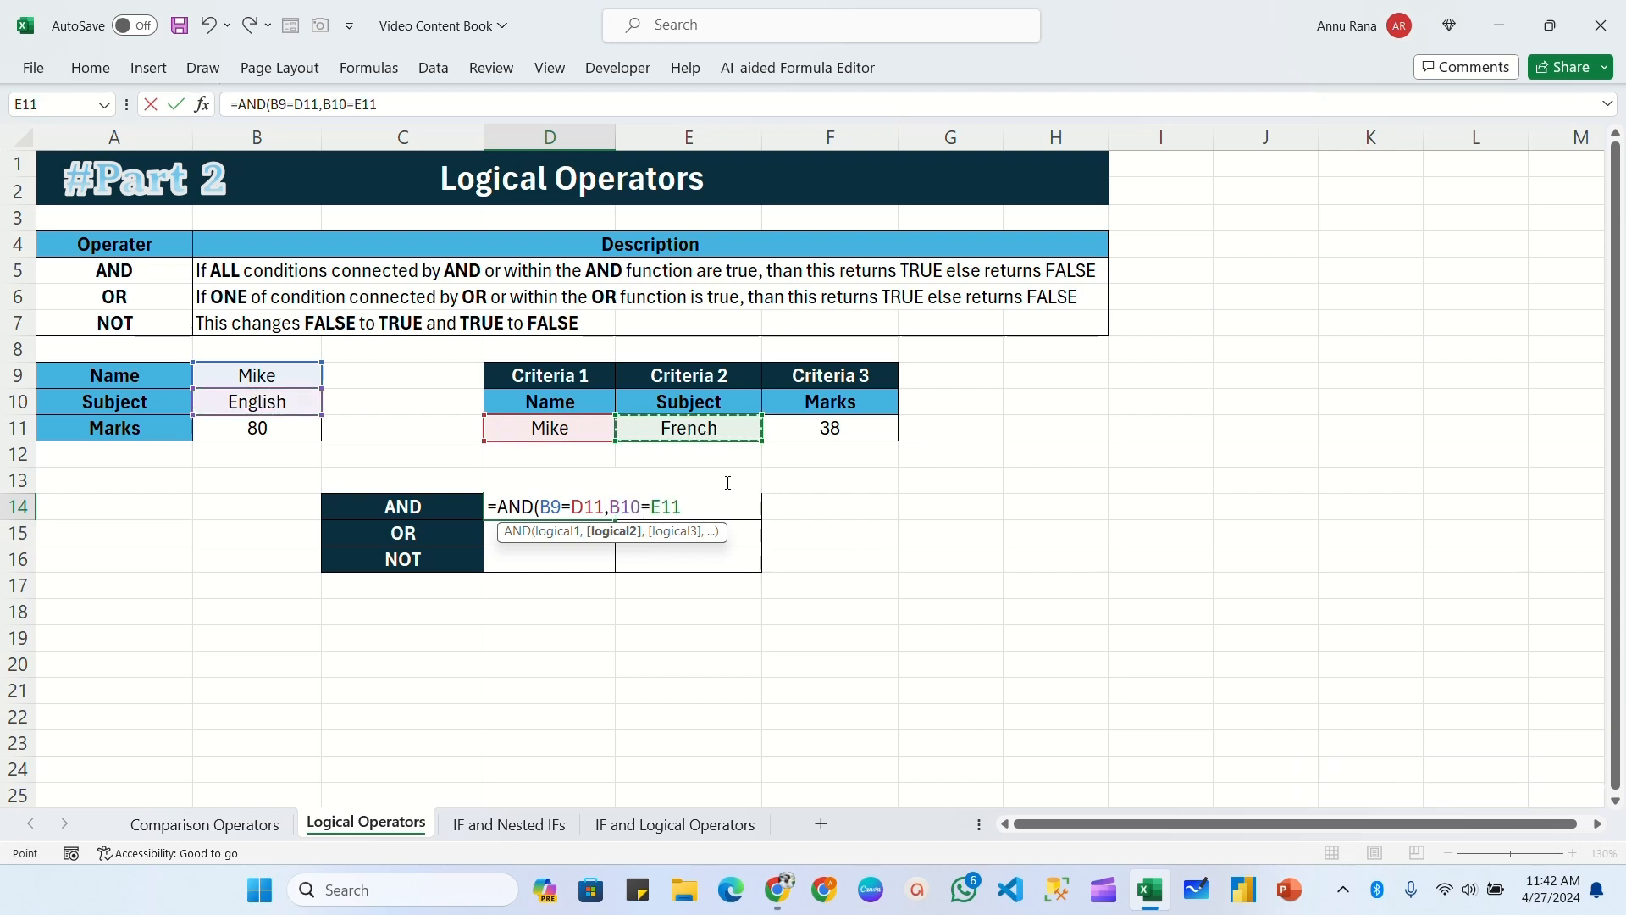
pyautogui.write(')')
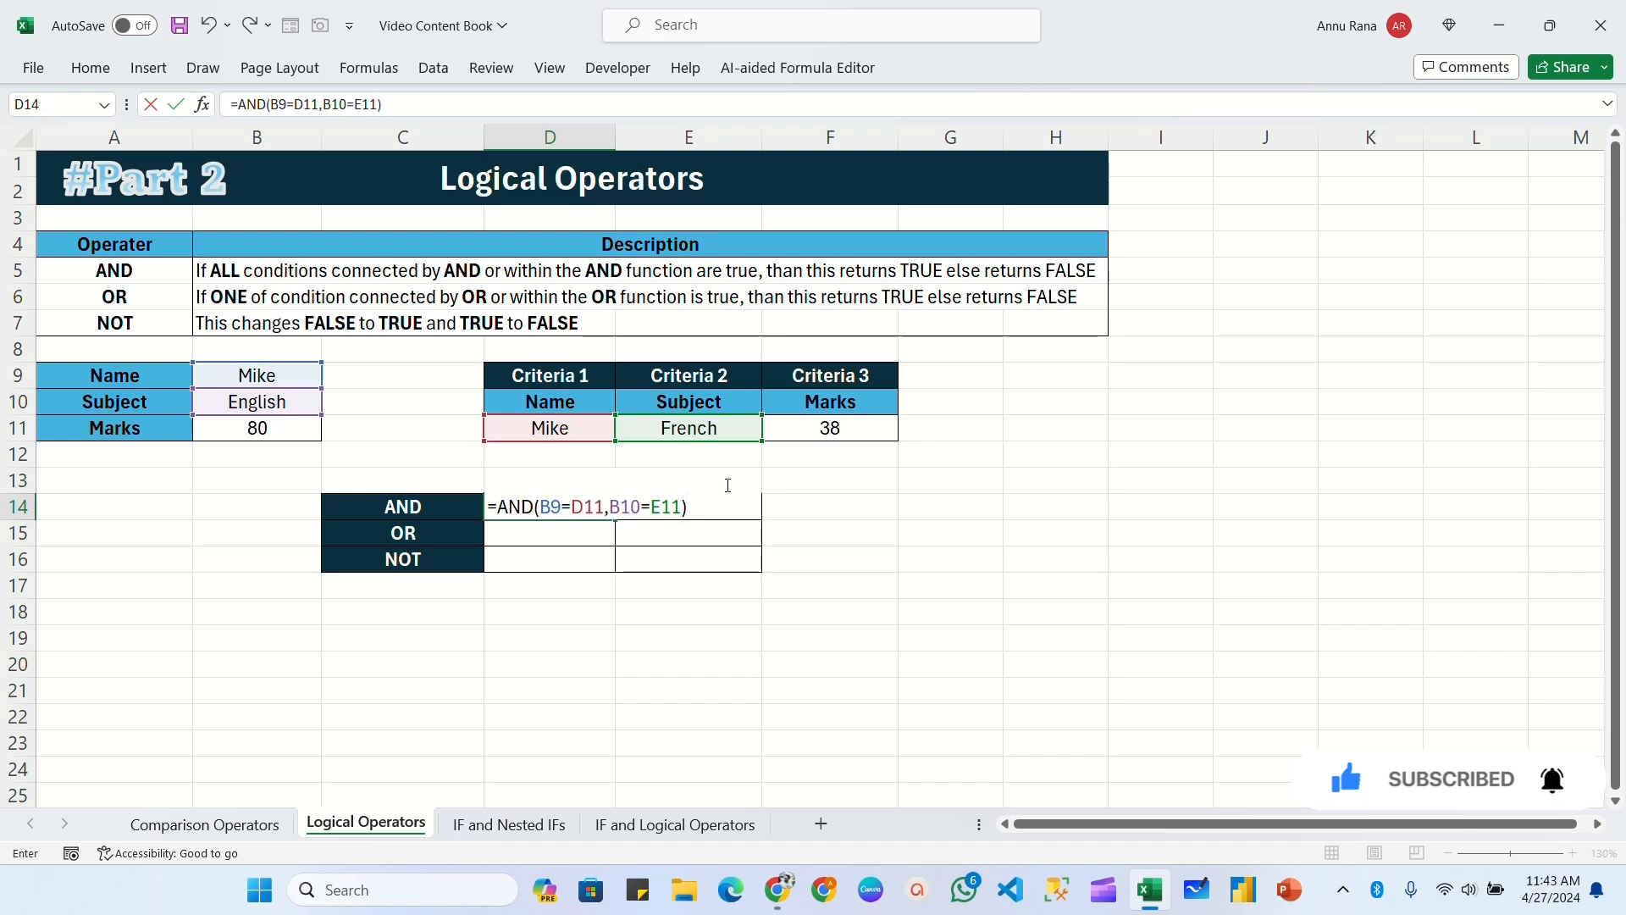
pyautogui.press('Return')
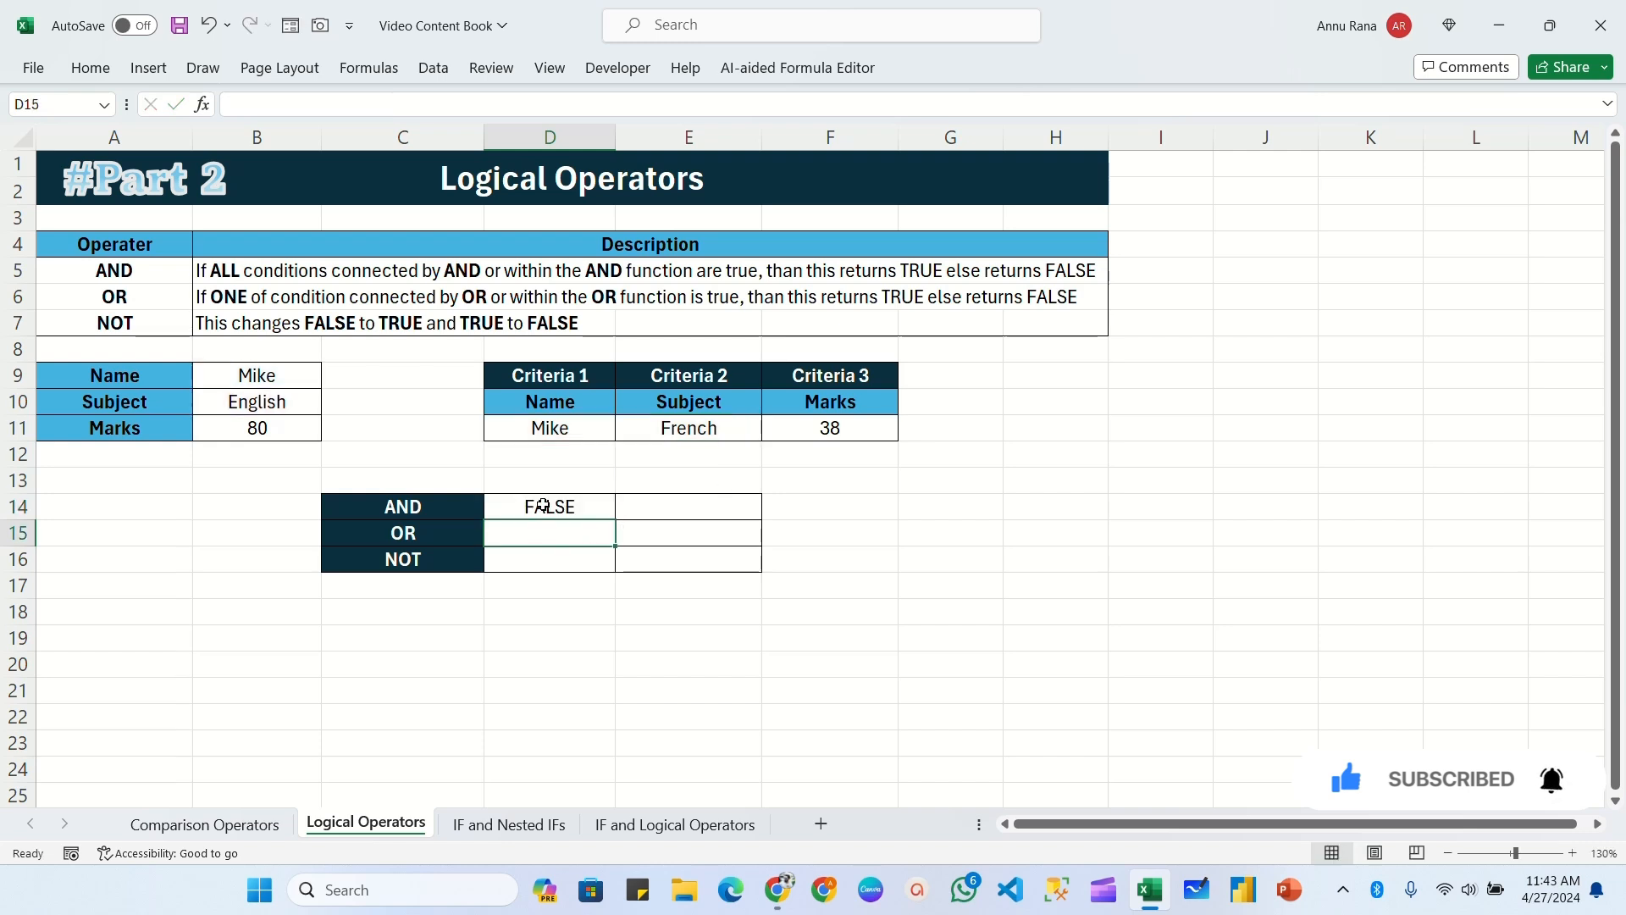
# Step: Compare the name and subject entries with their criteria, set the Criteria 2 subject in E11 to English, and check the AND result in D14
pyautogui.click(543, 506)
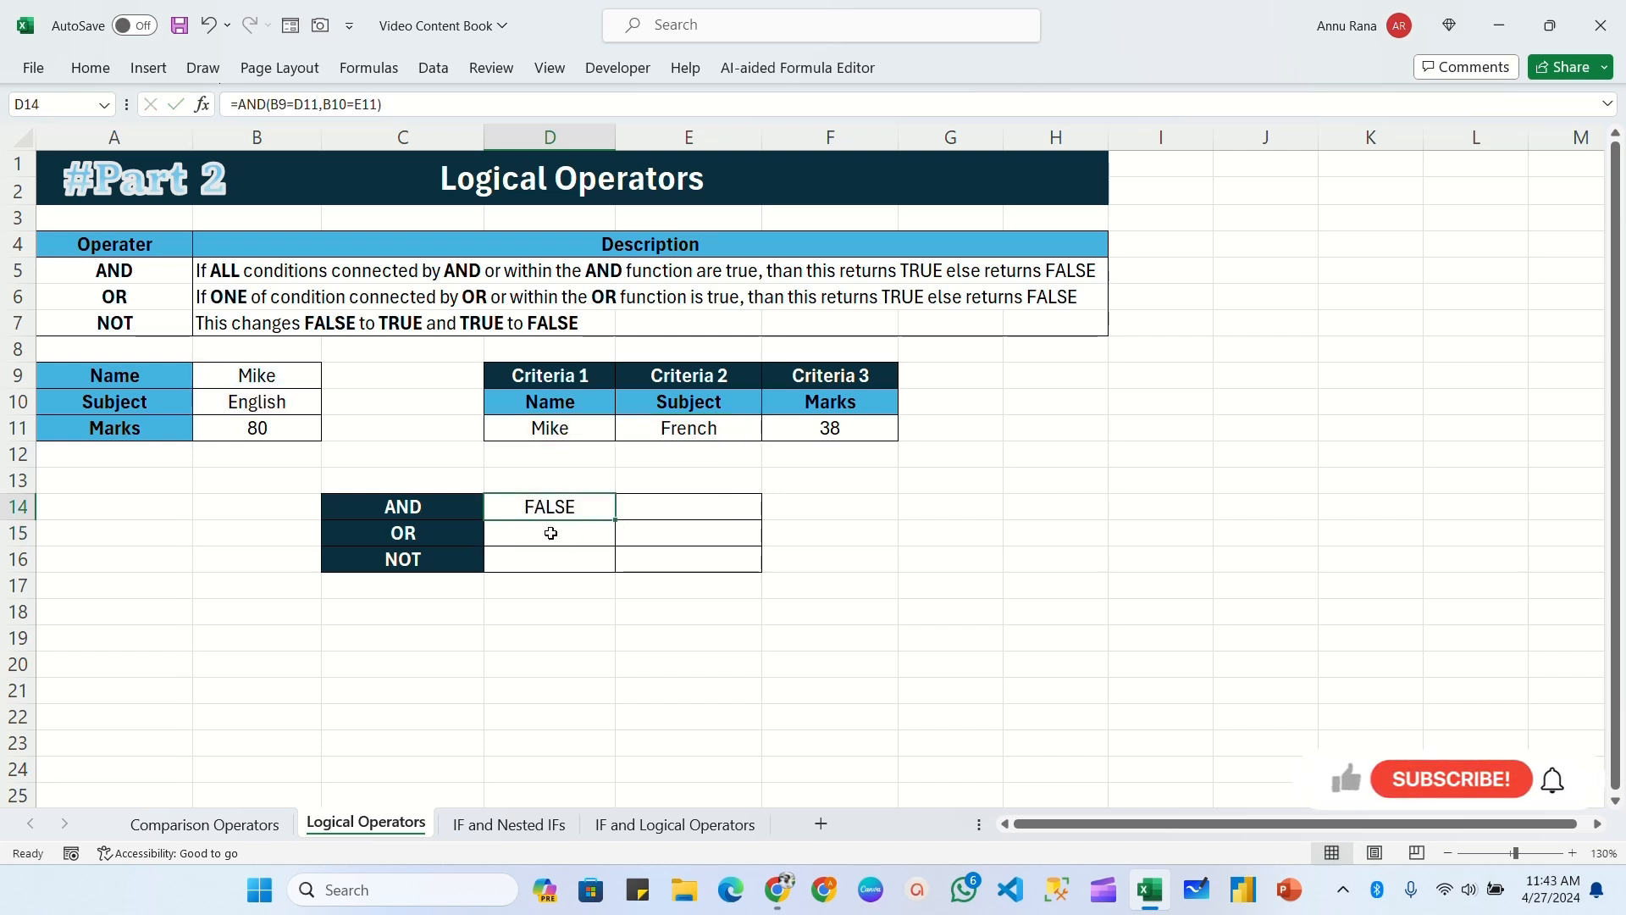
pyautogui.click(143, 373)
pyautogui.click(264, 376)
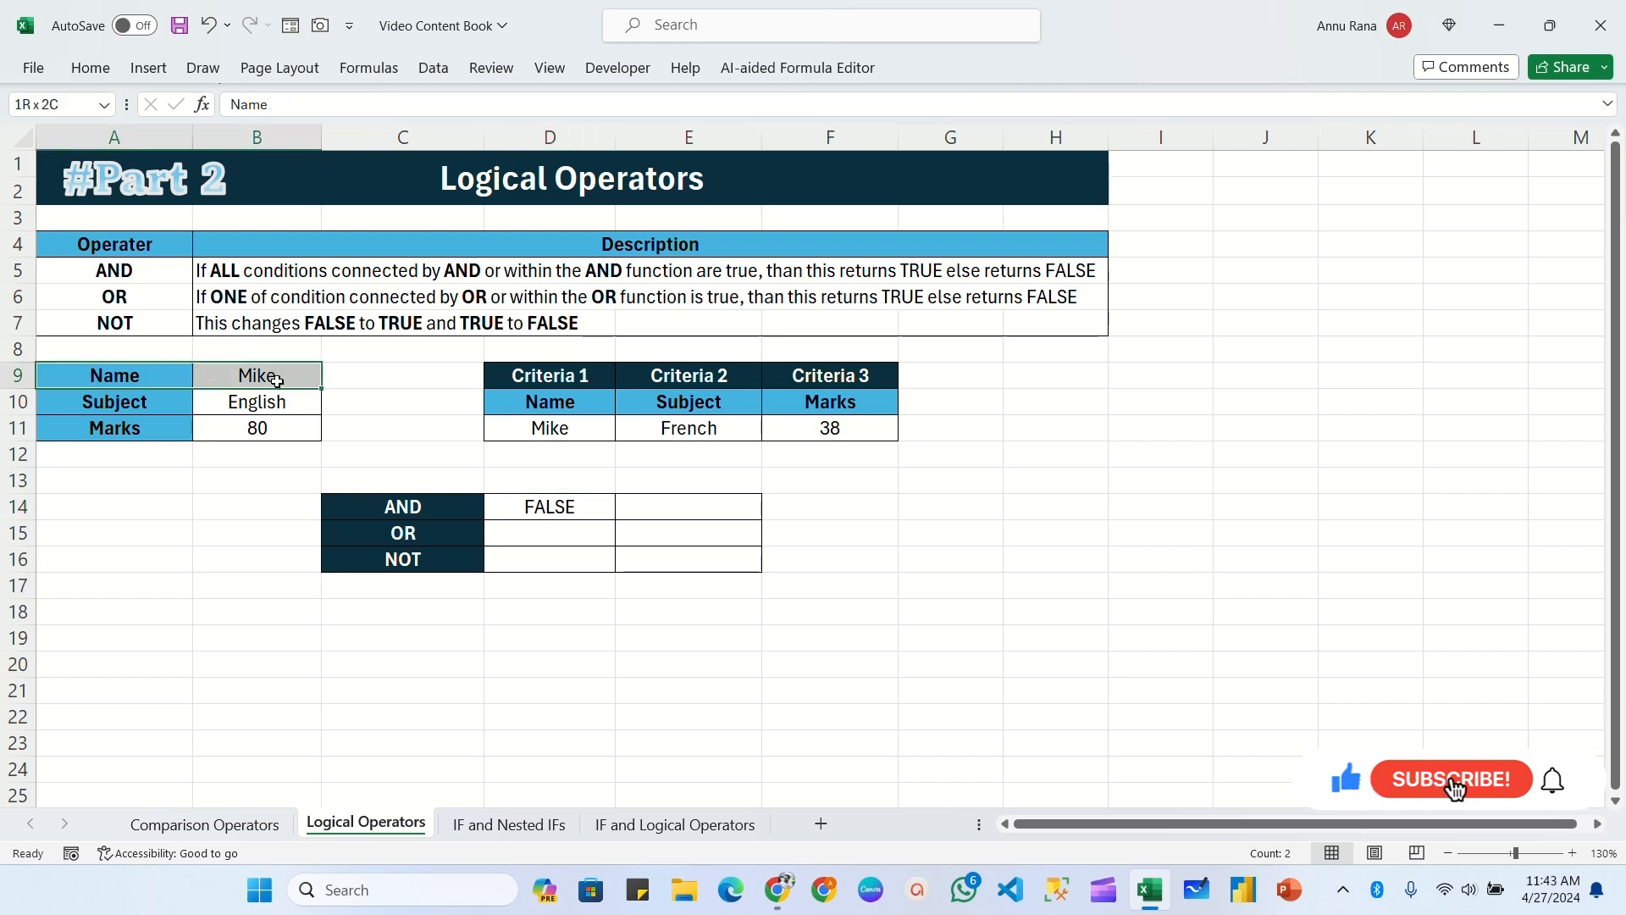
pyautogui.click(554, 429)
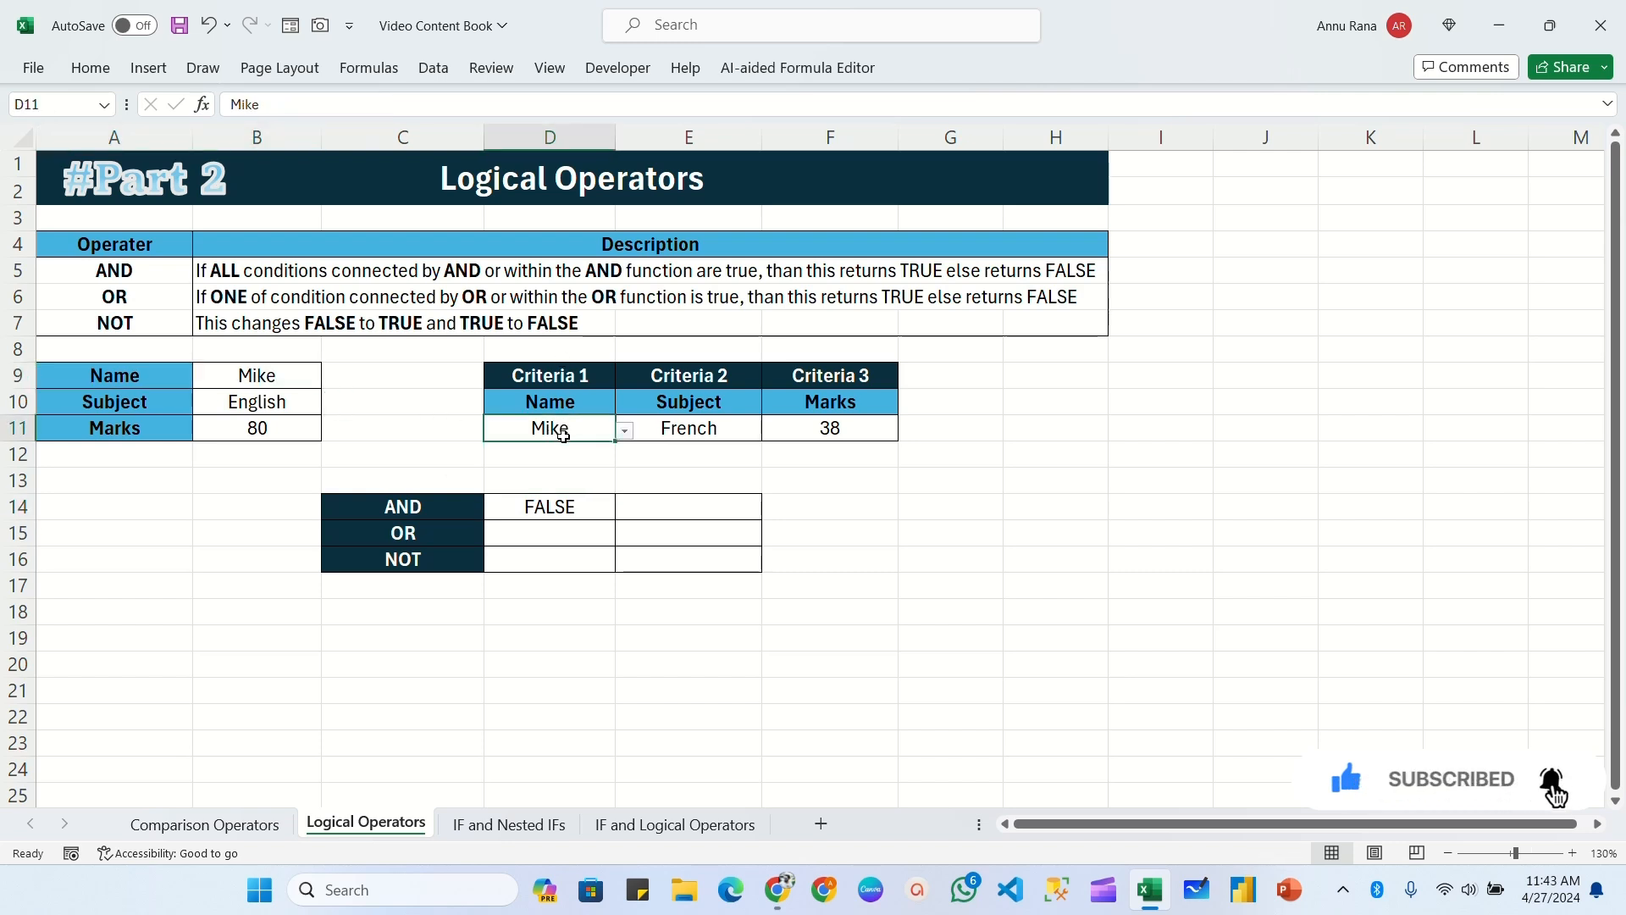
pyautogui.click(141, 405)
pyautogui.click(280, 403)
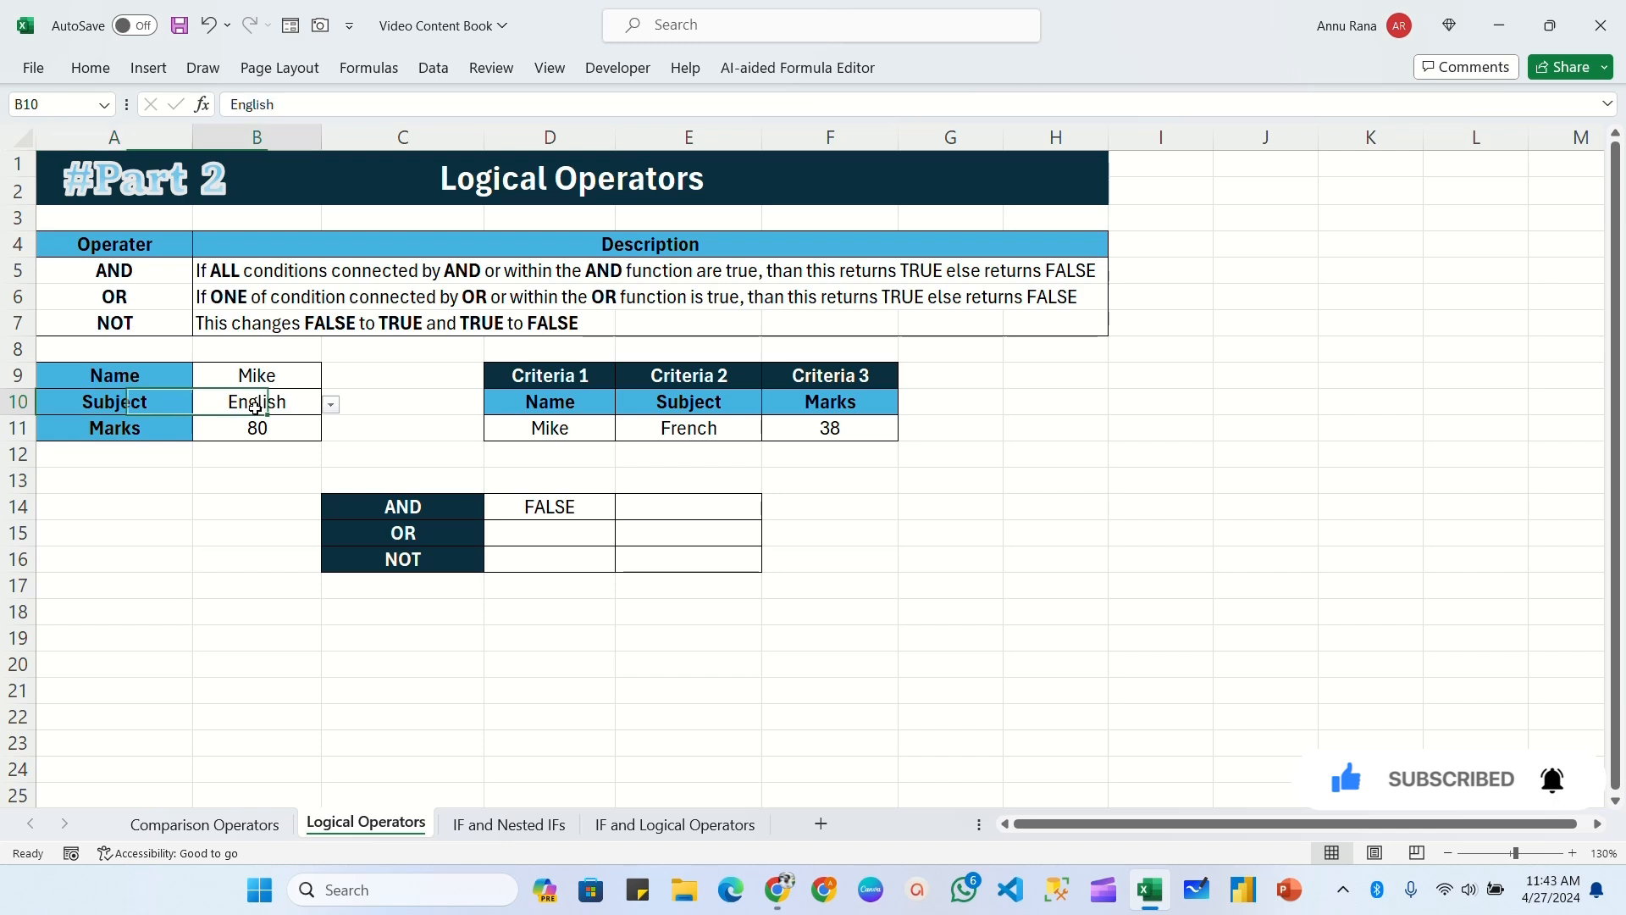
pyautogui.click(700, 427)
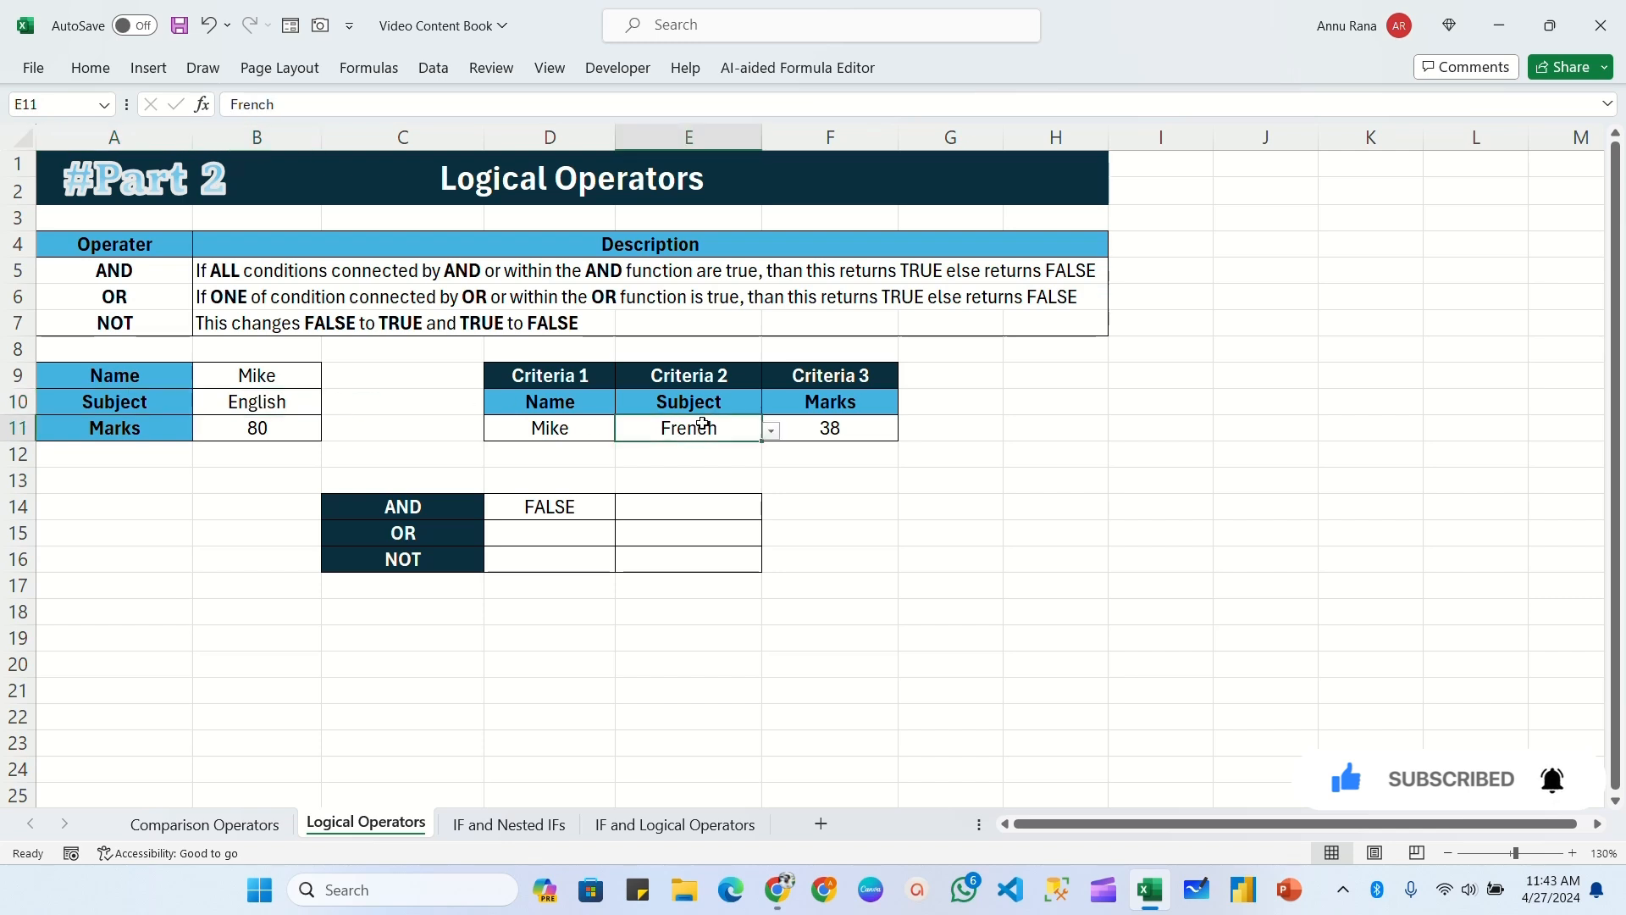
pyautogui.click(772, 432)
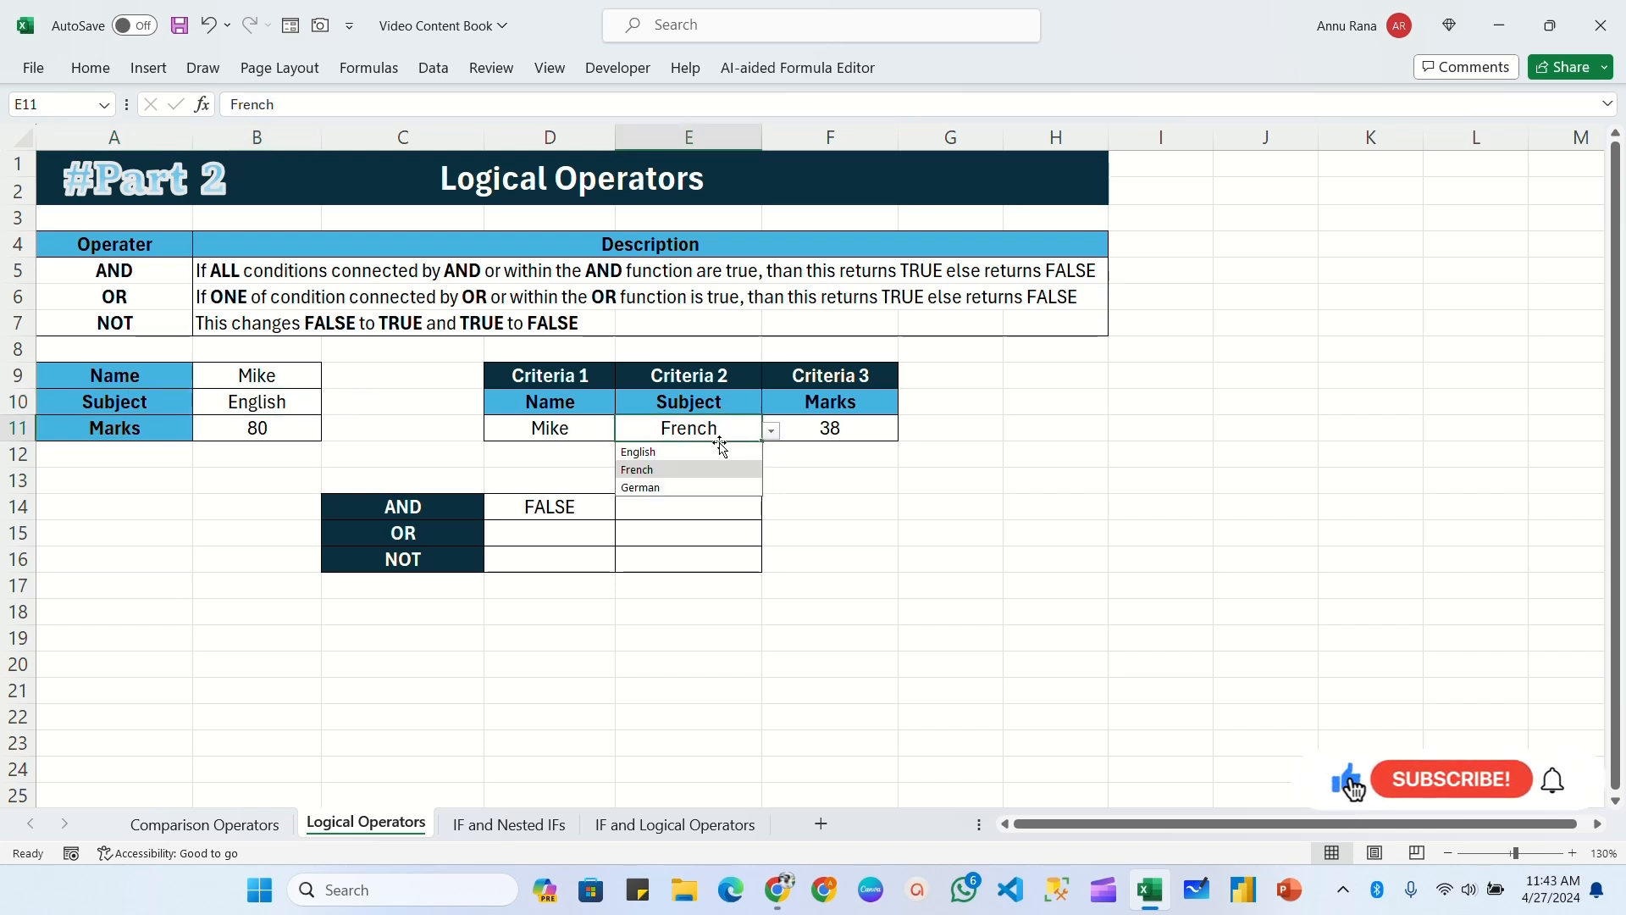
pyautogui.click(645, 451)
pyautogui.click(524, 504)
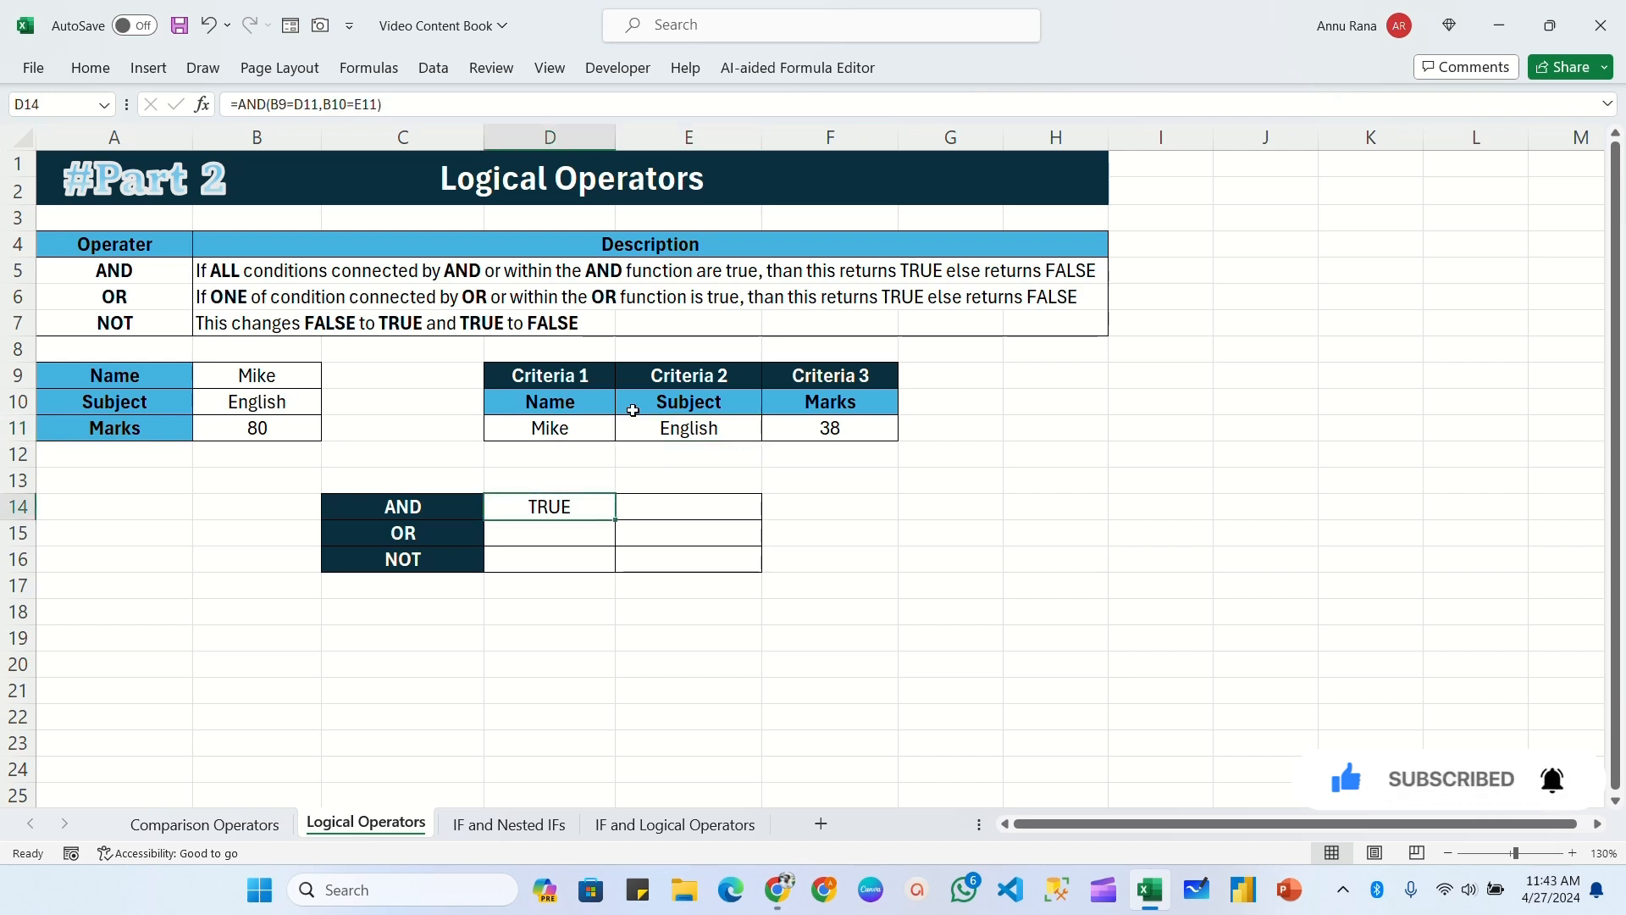
# Step: Enter the formula =AND(B9=D11,B10=E11,B11>F11) in cell E14 to test the name, subject and marks against all three criteria
pyautogui.press('Right')
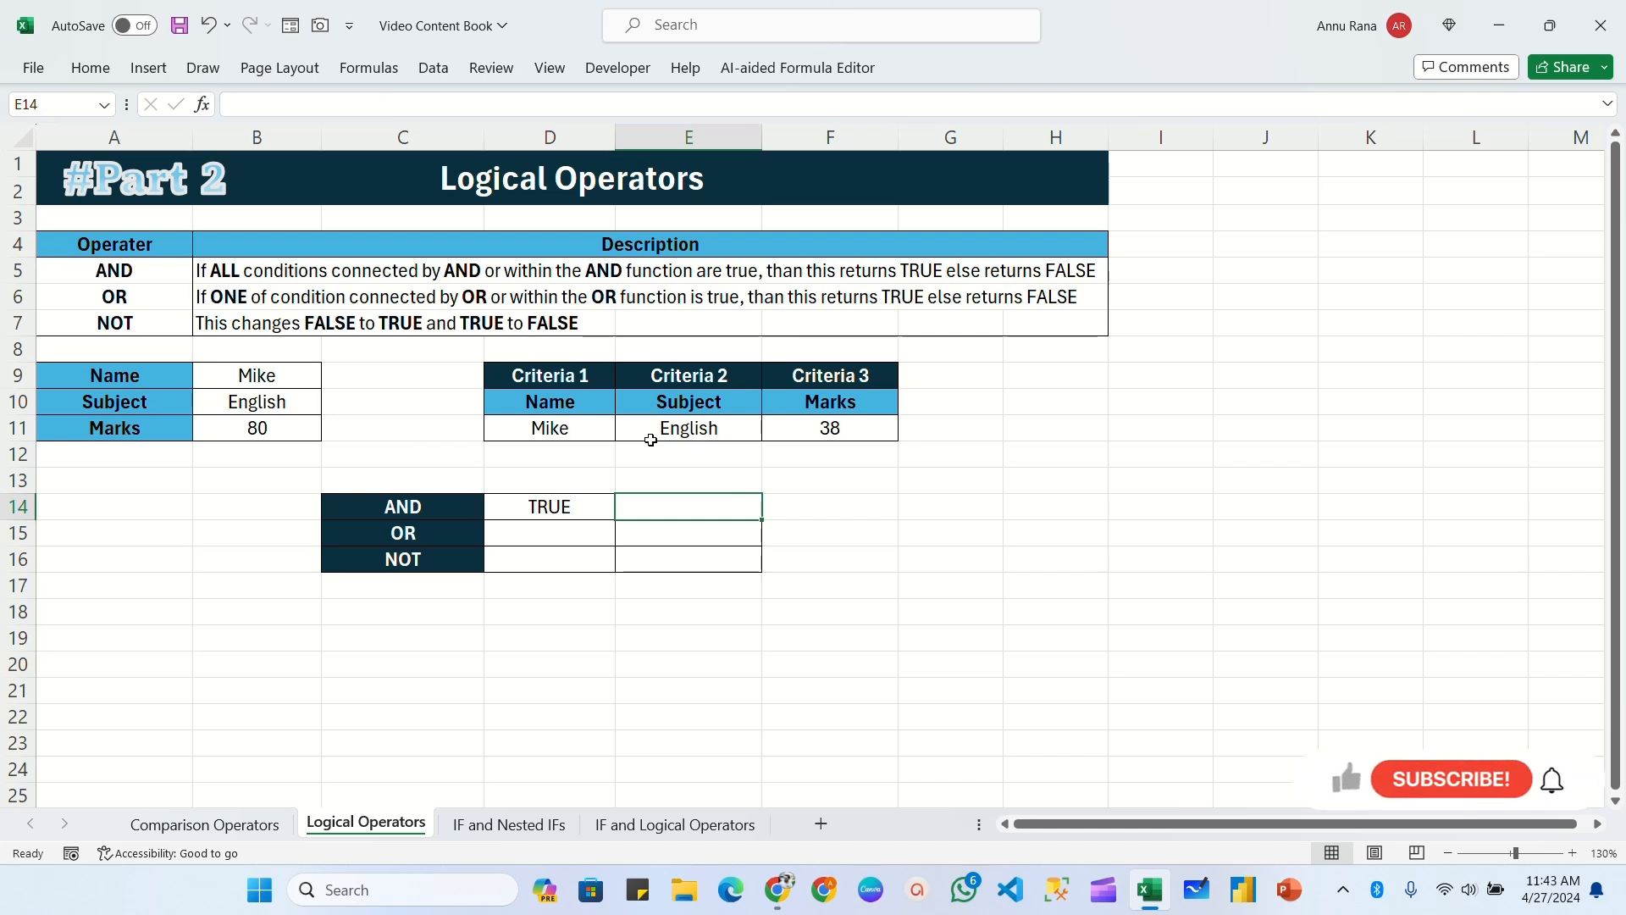
pyautogui.write('=and')
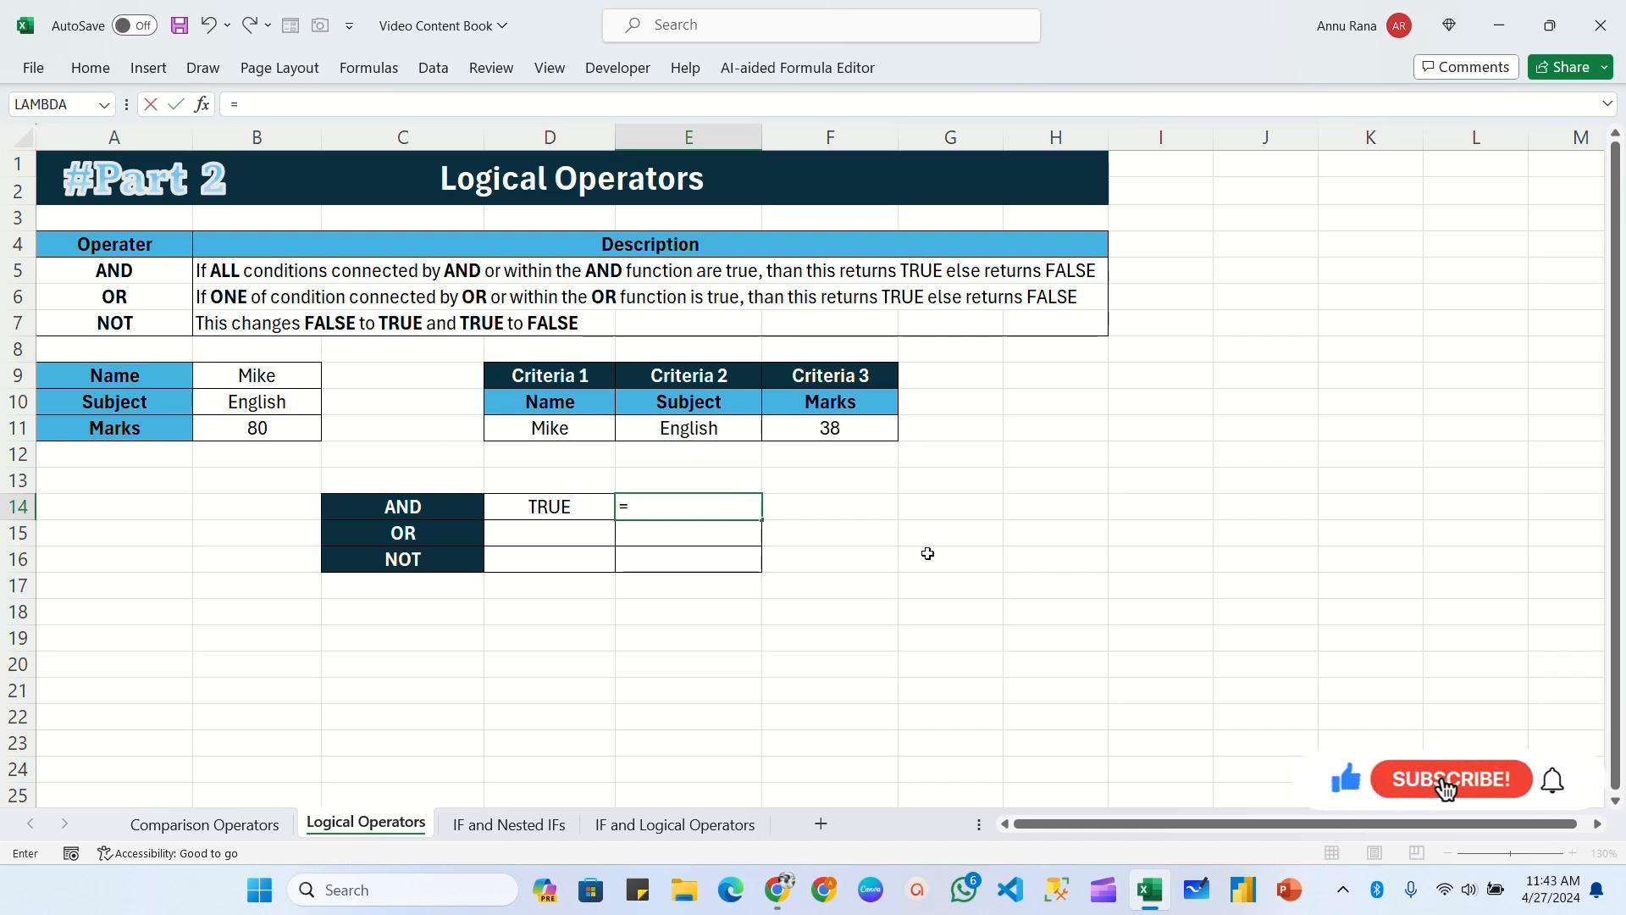
pyautogui.click(277, 379)
pyautogui.write('=')
pyautogui.click(546, 433)
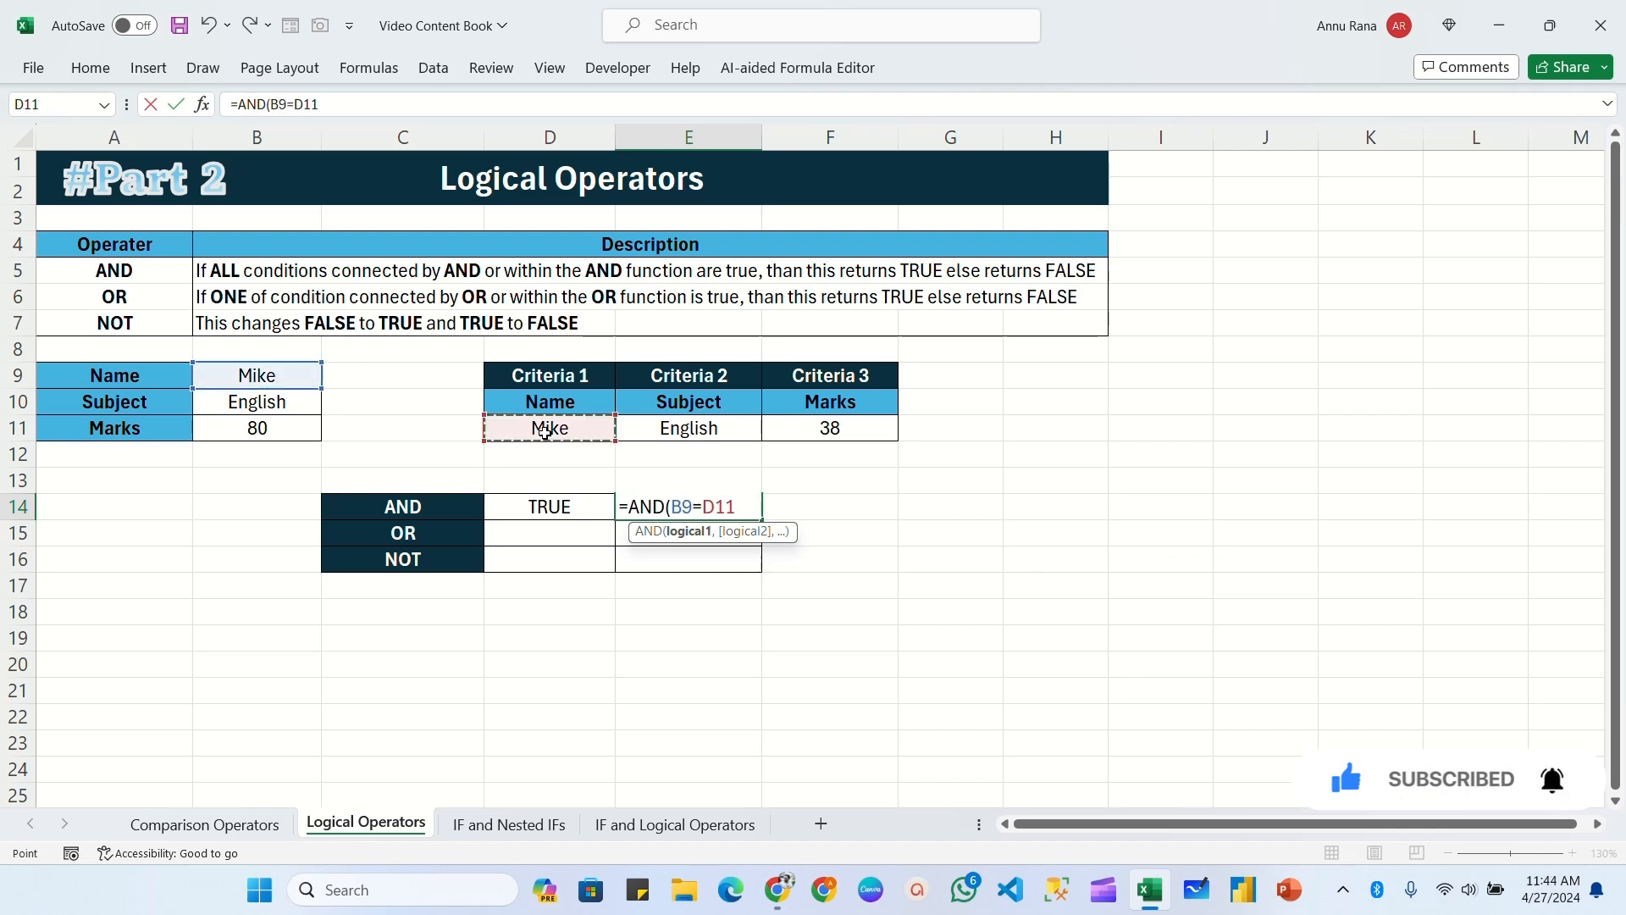
pyautogui.write(',')
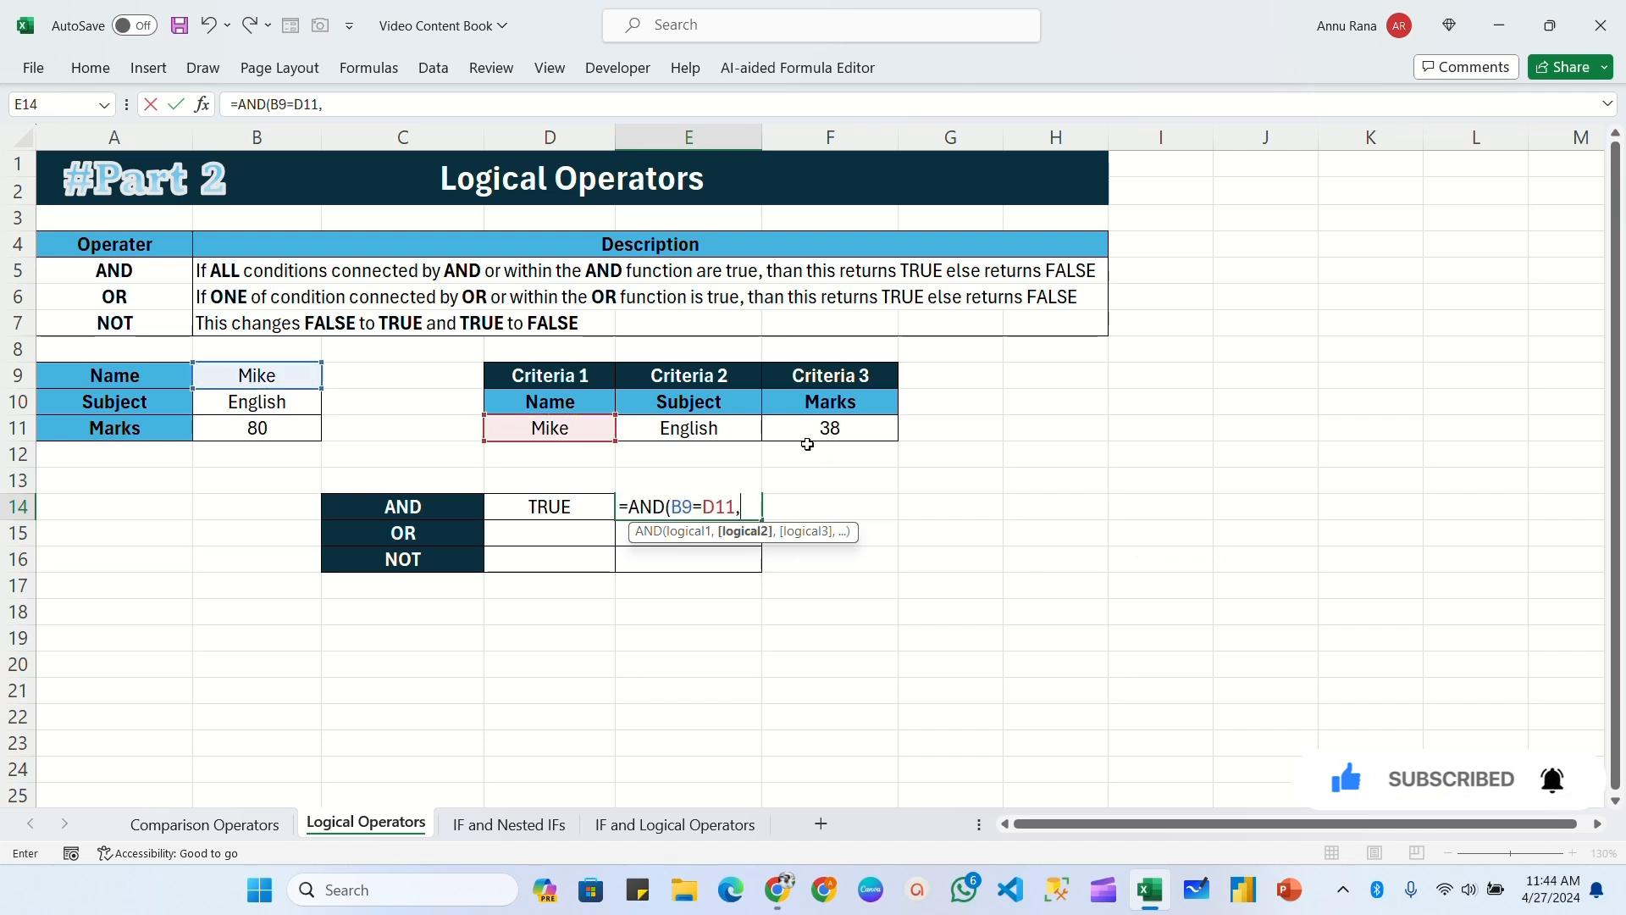
pyautogui.click(266, 404)
pyautogui.write('=')
pyautogui.click(749, 430)
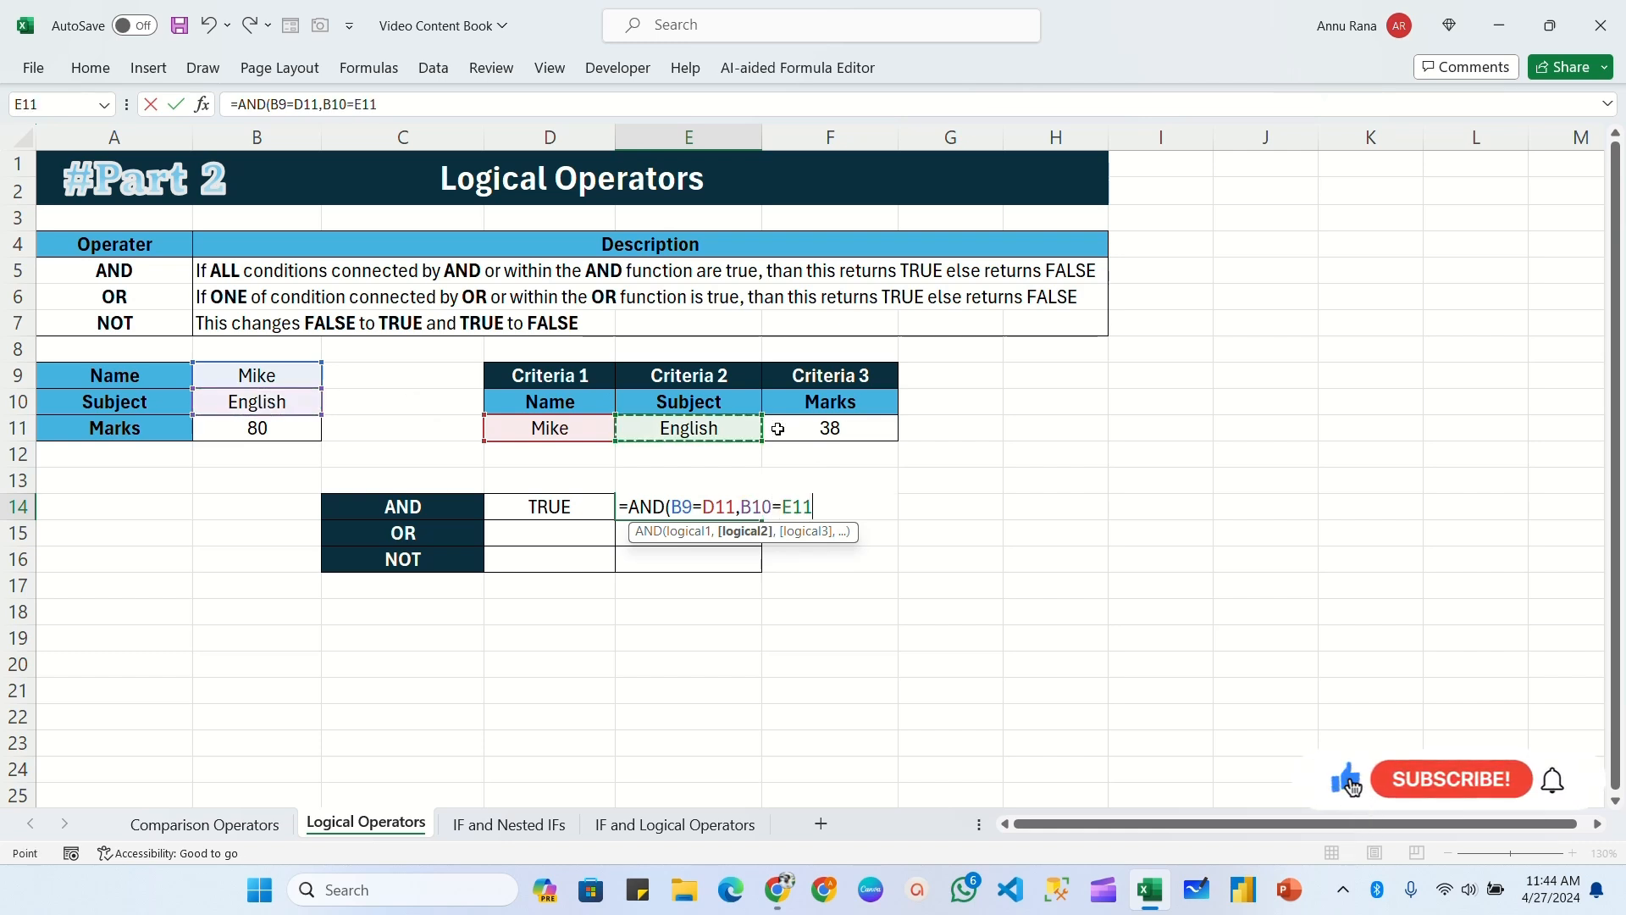
pyautogui.write(',')
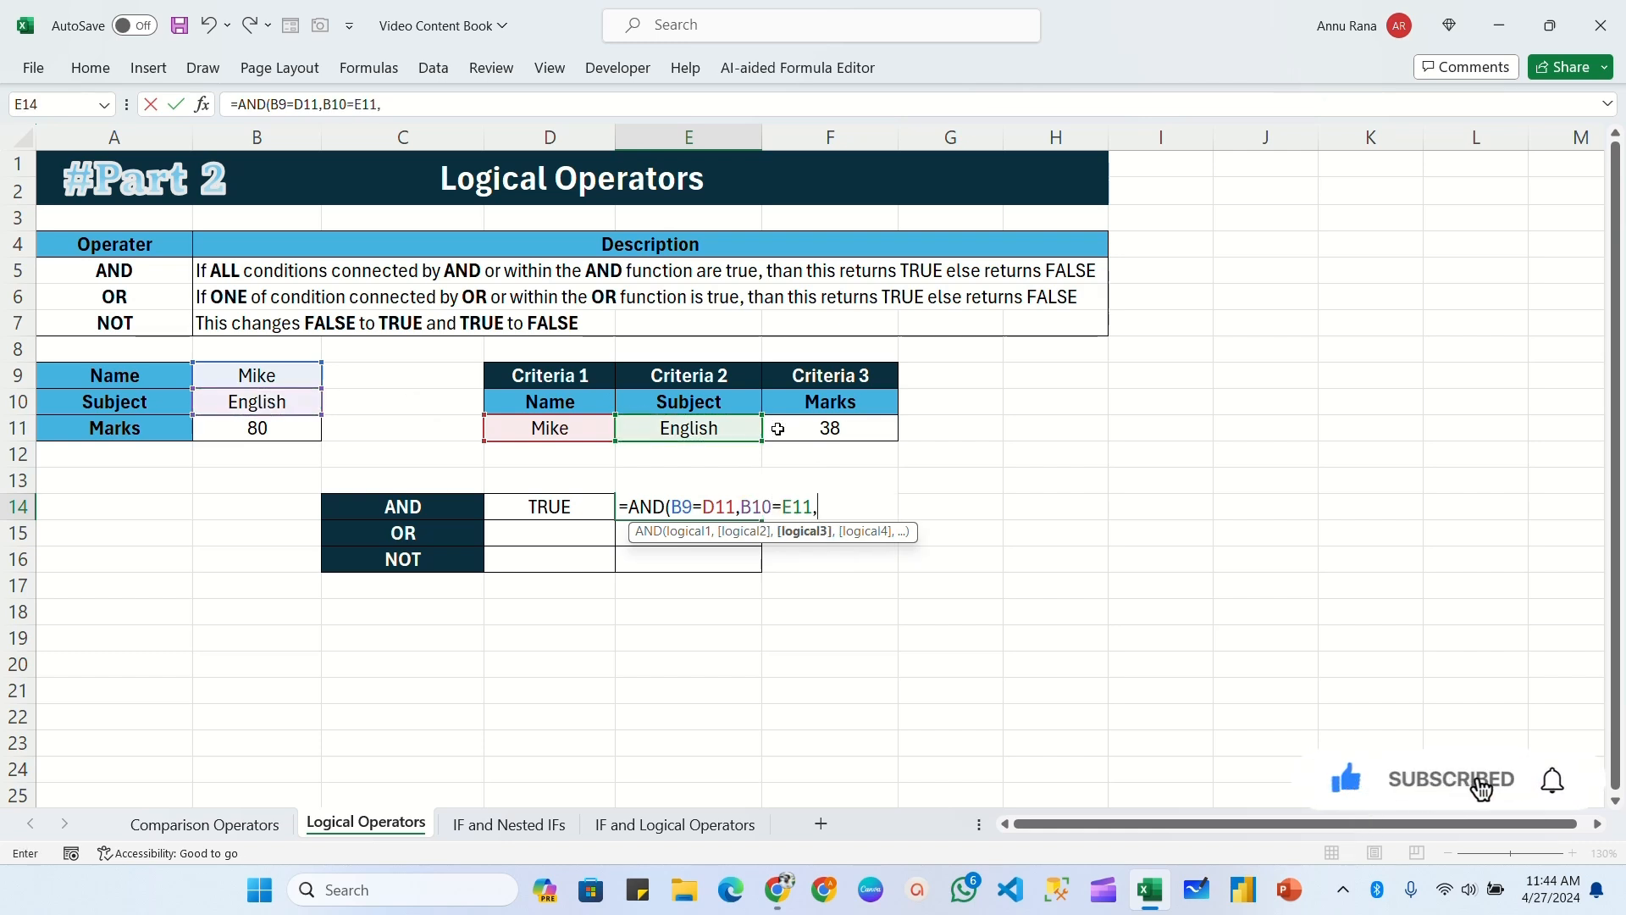
pyautogui.click(260, 430)
pyautogui.write('>')
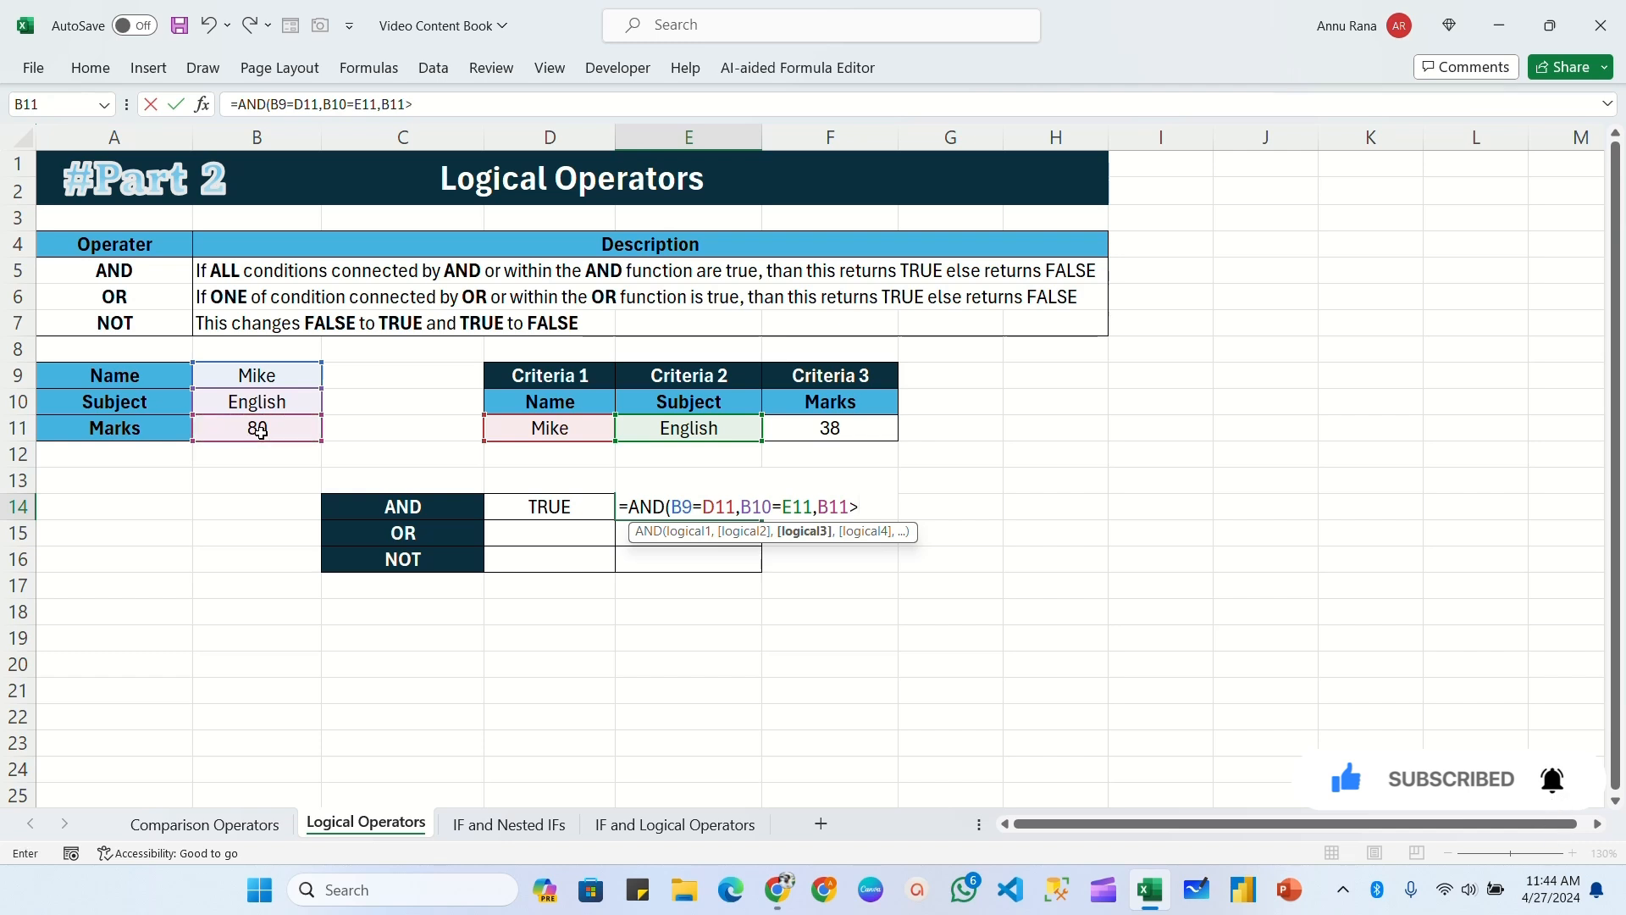
pyautogui.click(866, 433)
pyautogui.write(')')
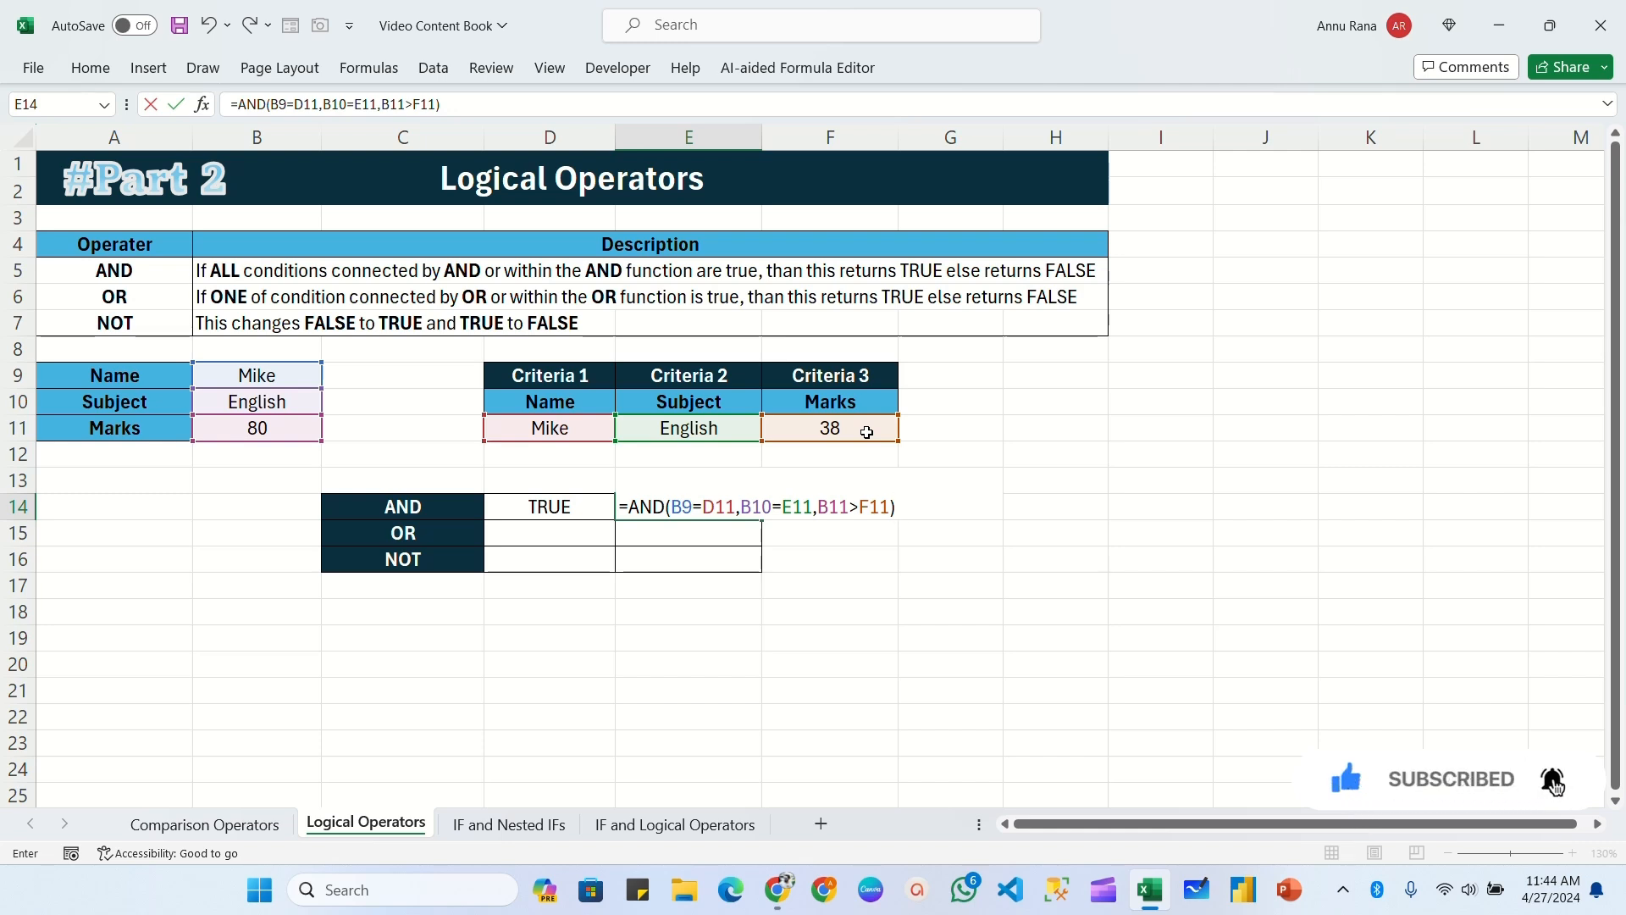
pyautogui.press('Return')
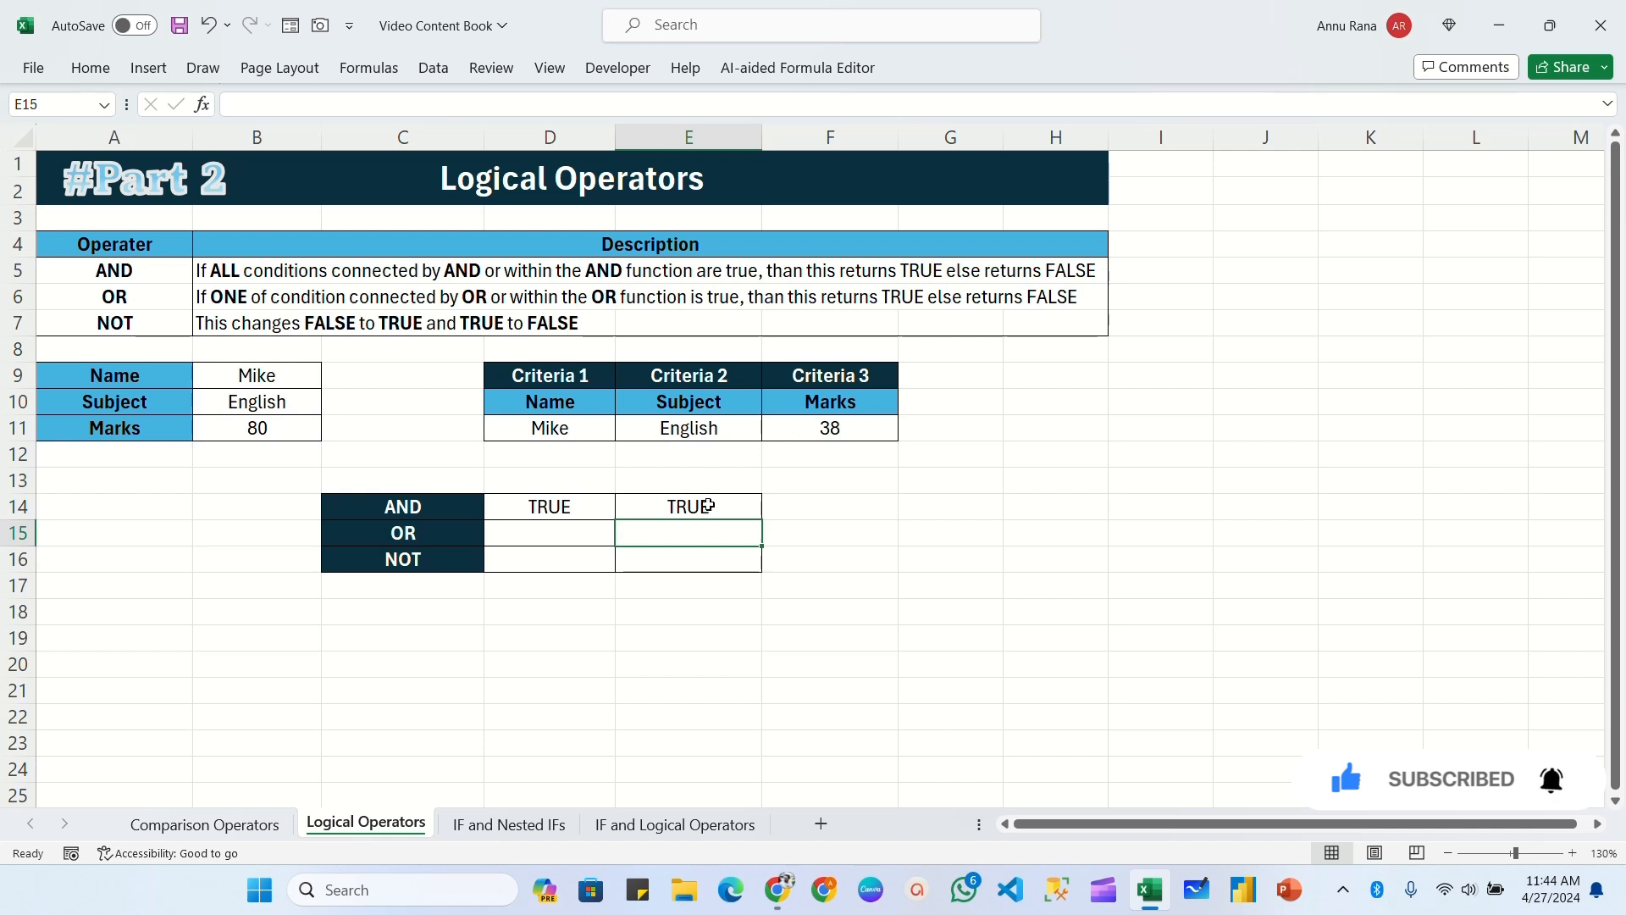
# Step: Compare the name, subject and marks entries in B9:B11 with the criteria in D11:F11, and check the AND result in E14
pyautogui.press('Up')
pyautogui.click(262, 383)
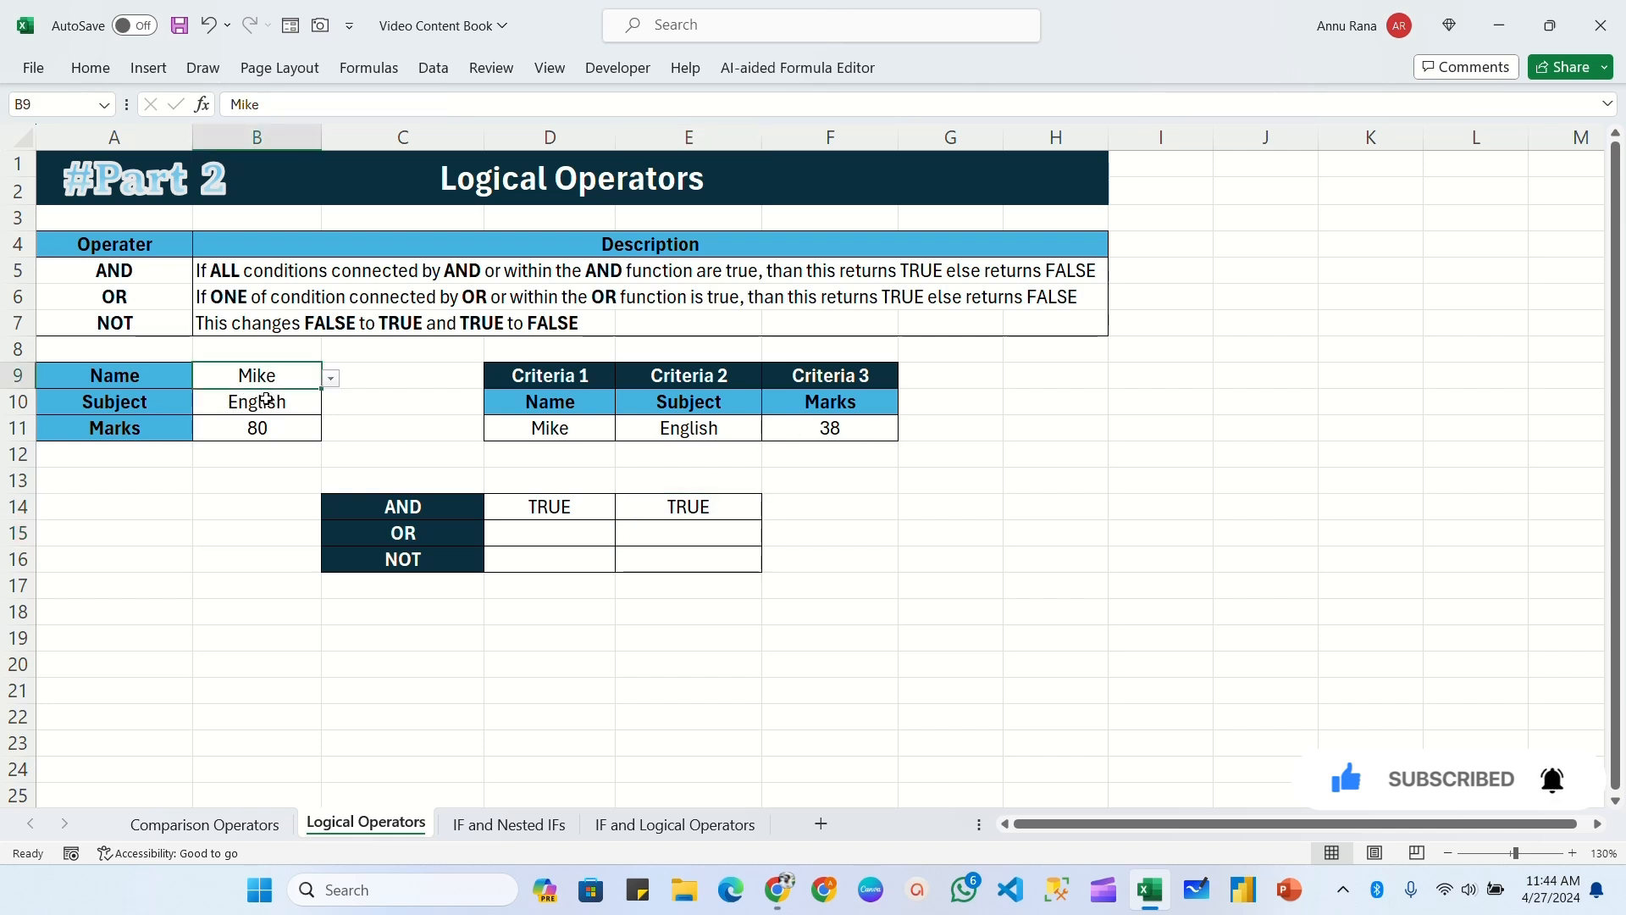
pyautogui.click(264, 403)
pyautogui.click(547, 434)
pyautogui.click(684, 432)
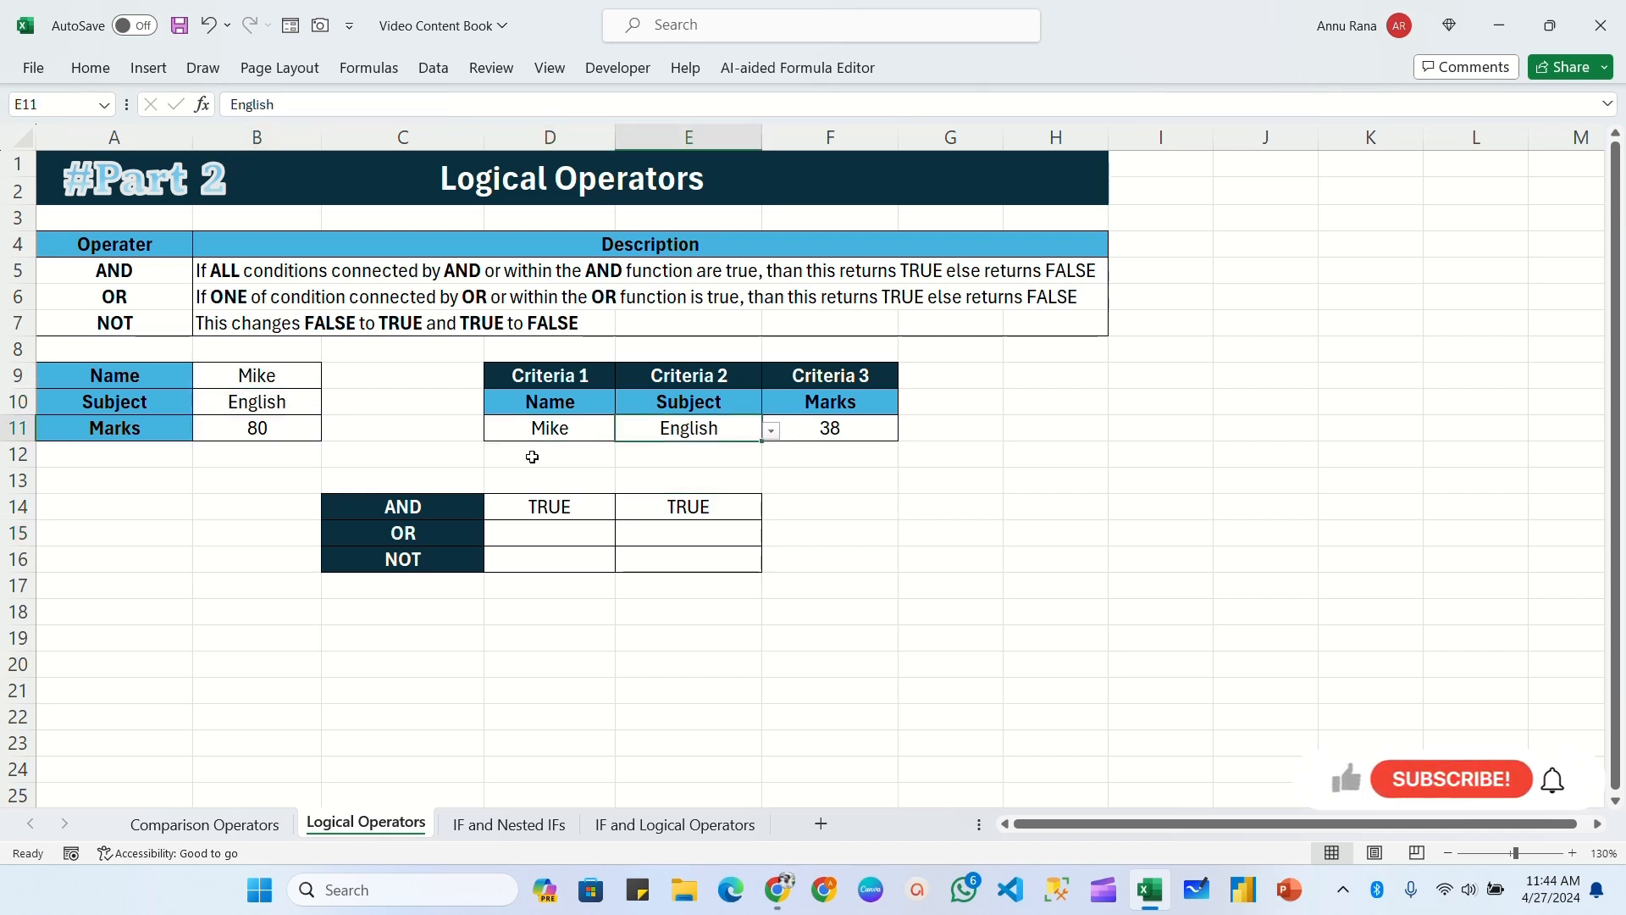
pyautogui.click(257, 428)
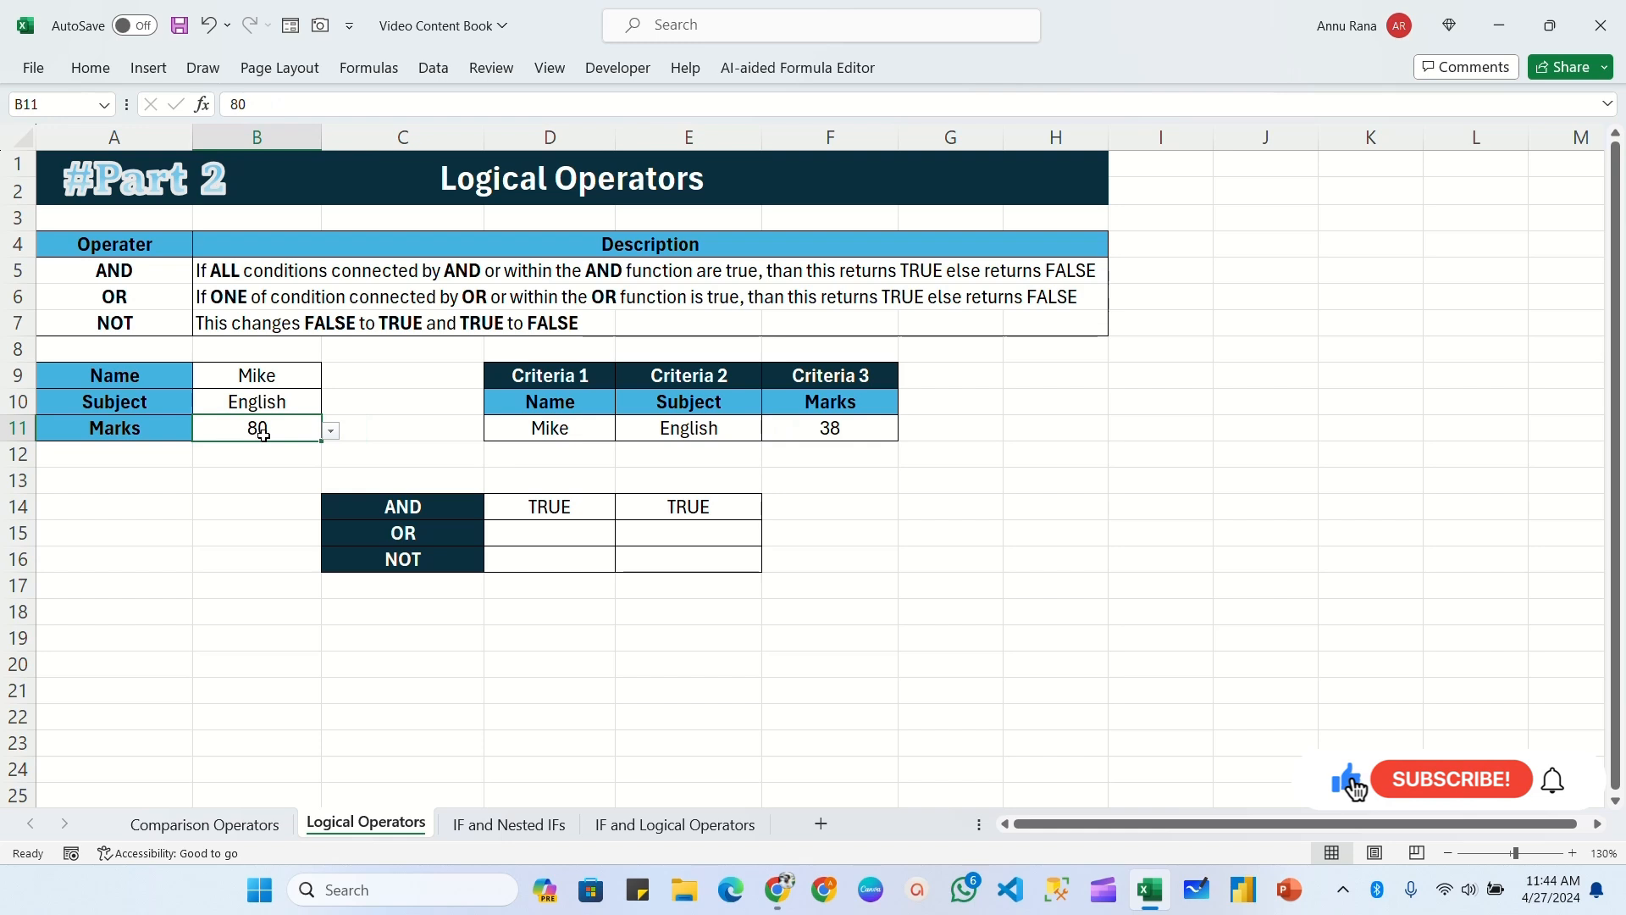
pyautogui.click(848, 430)
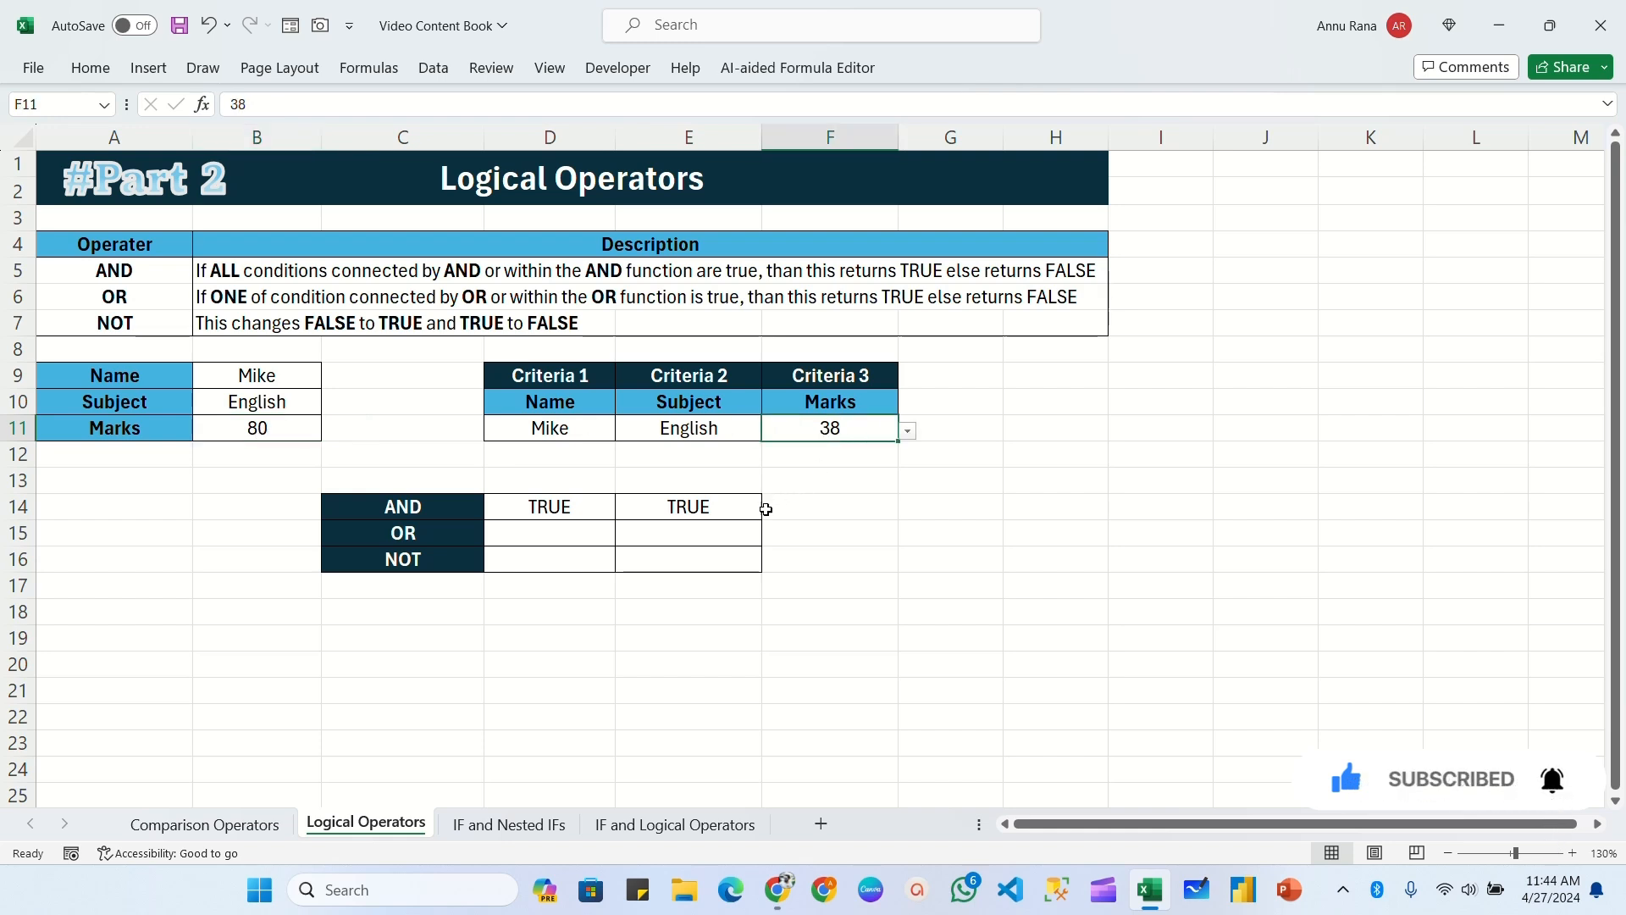
pyautogui.click(677, 510)
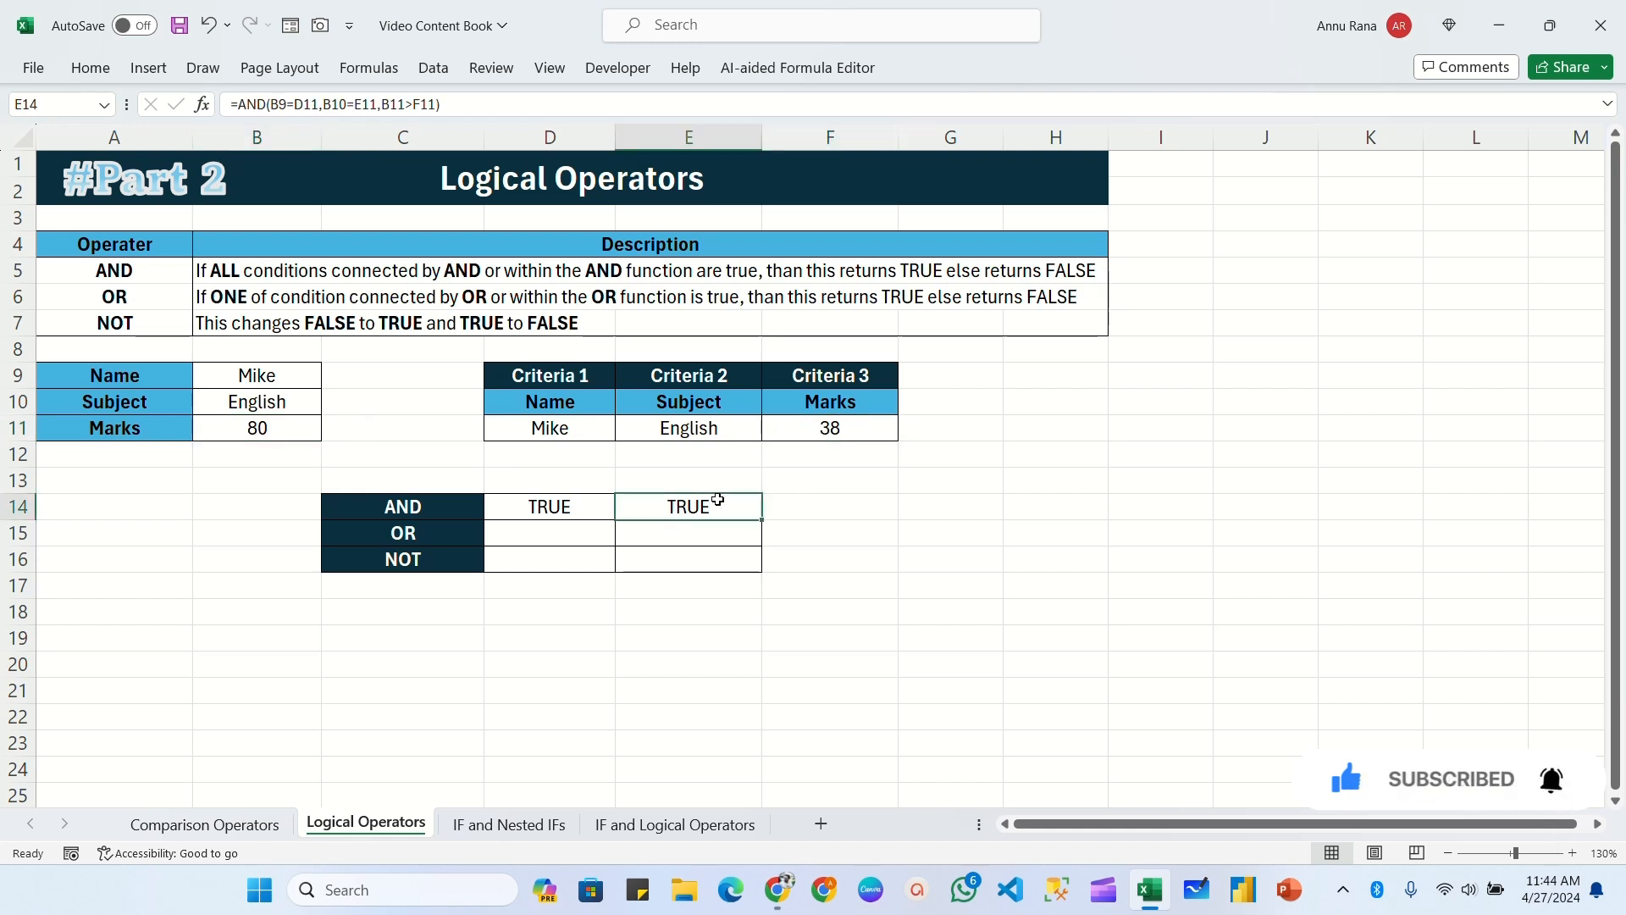
# Step: Set the Criteria 3 marks in F11 to 98, compare them with the marks in B11, and check the AND result in E14
pyautogui.click(862, 432)
pyautogui.click(907, 431)
pyautogui.click(784, 558)
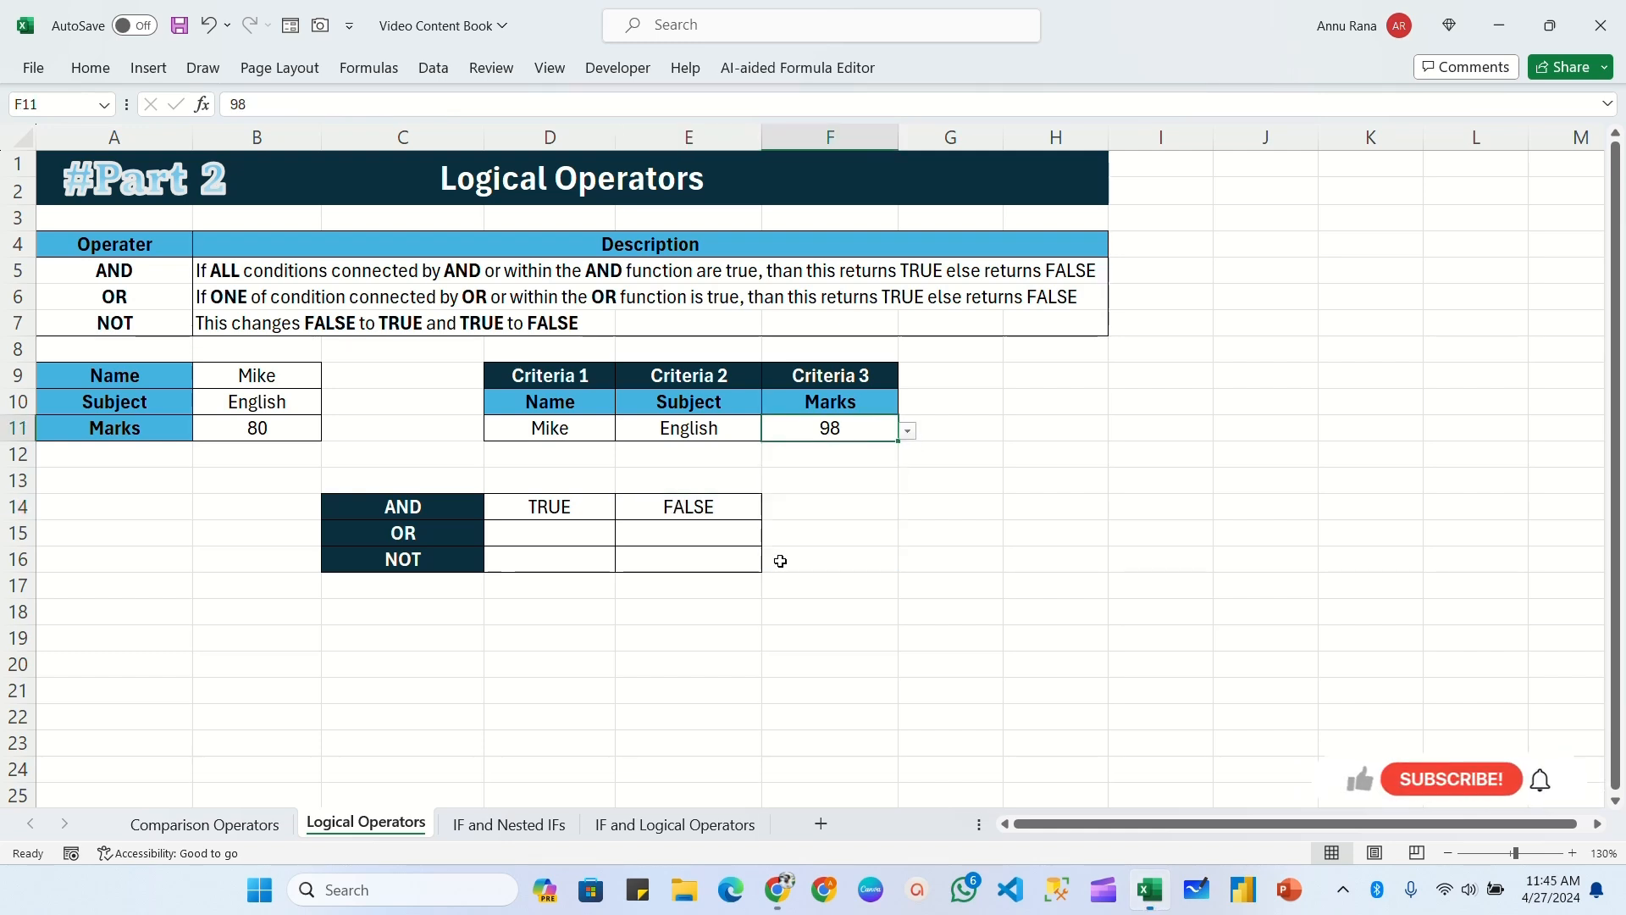
pyautogui.click(257, 426)
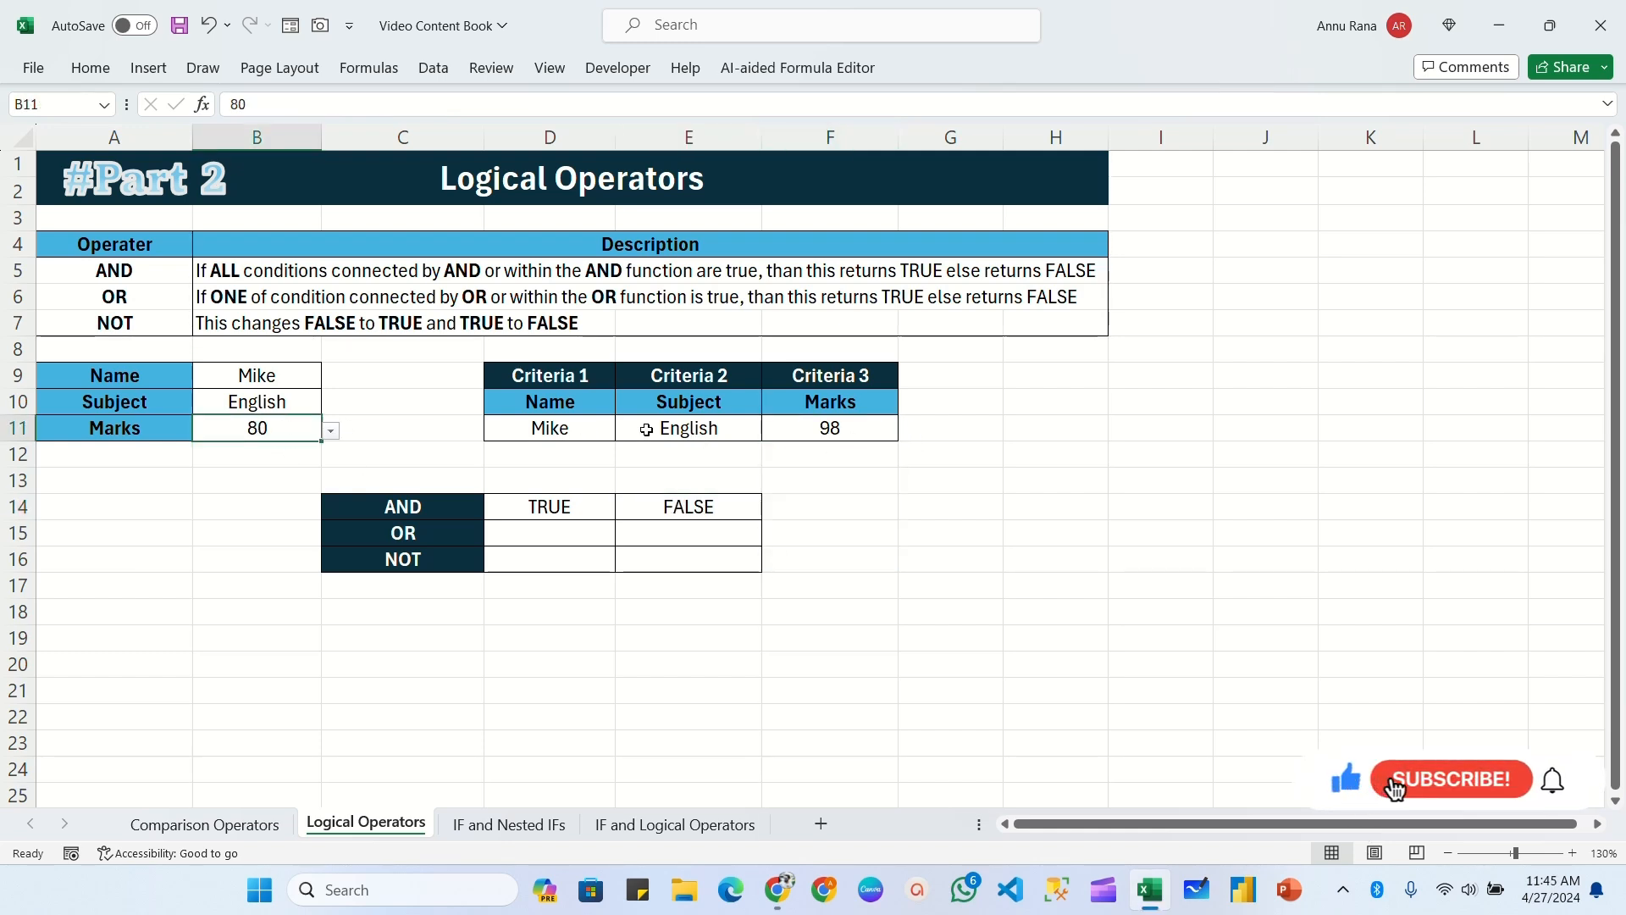
pyautogui.click(822, 430)
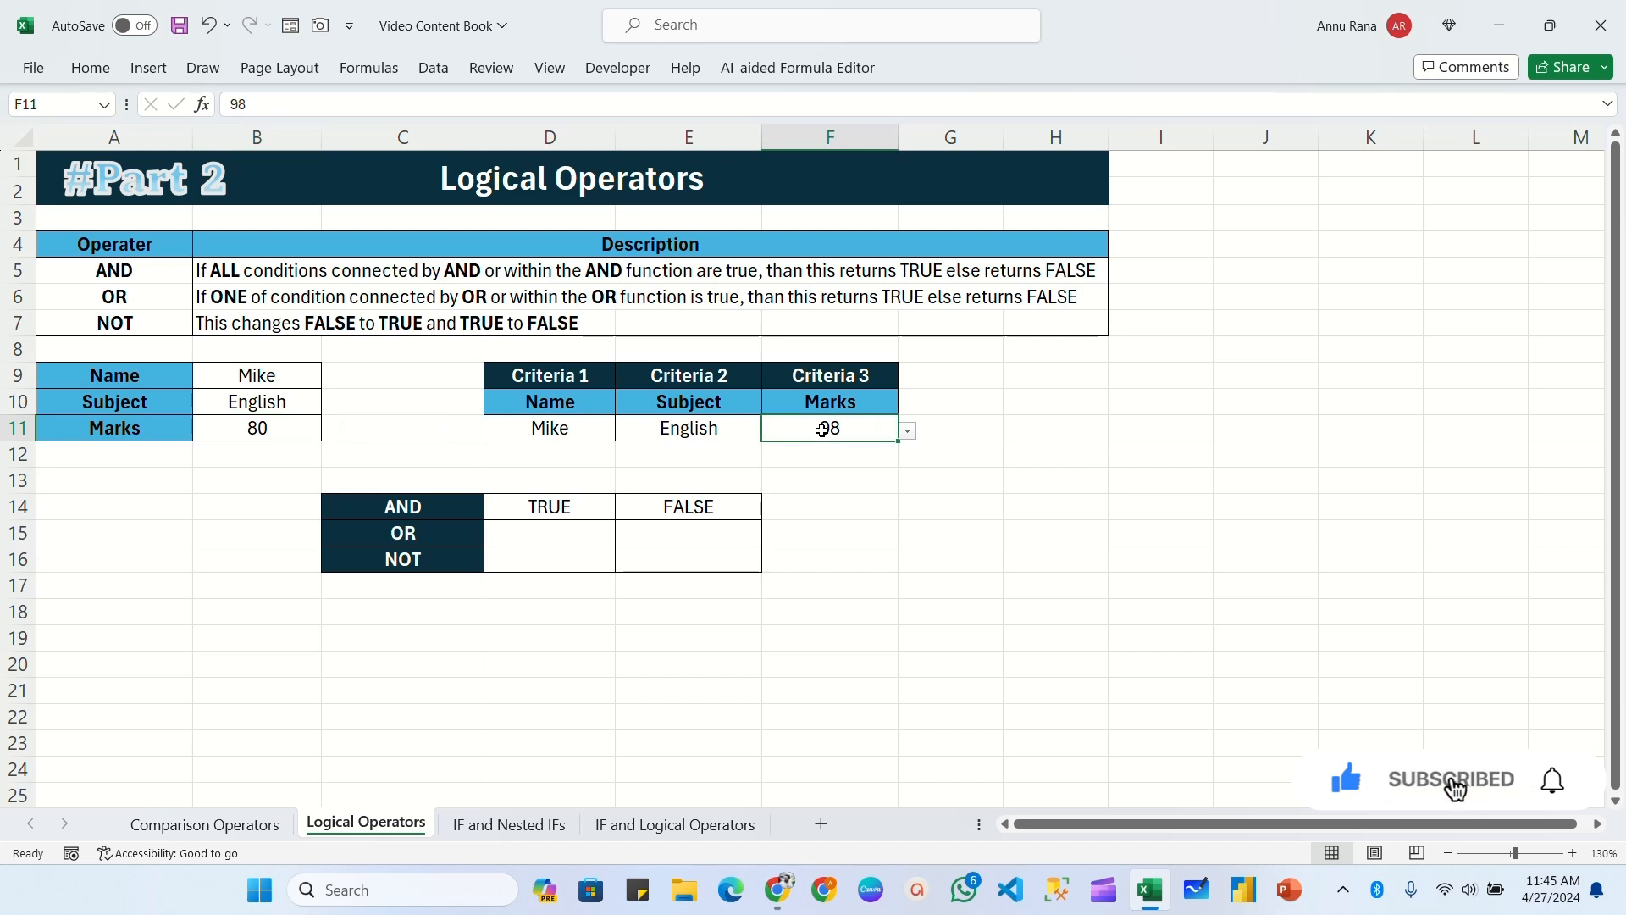
pyautogui.click(669, 506)
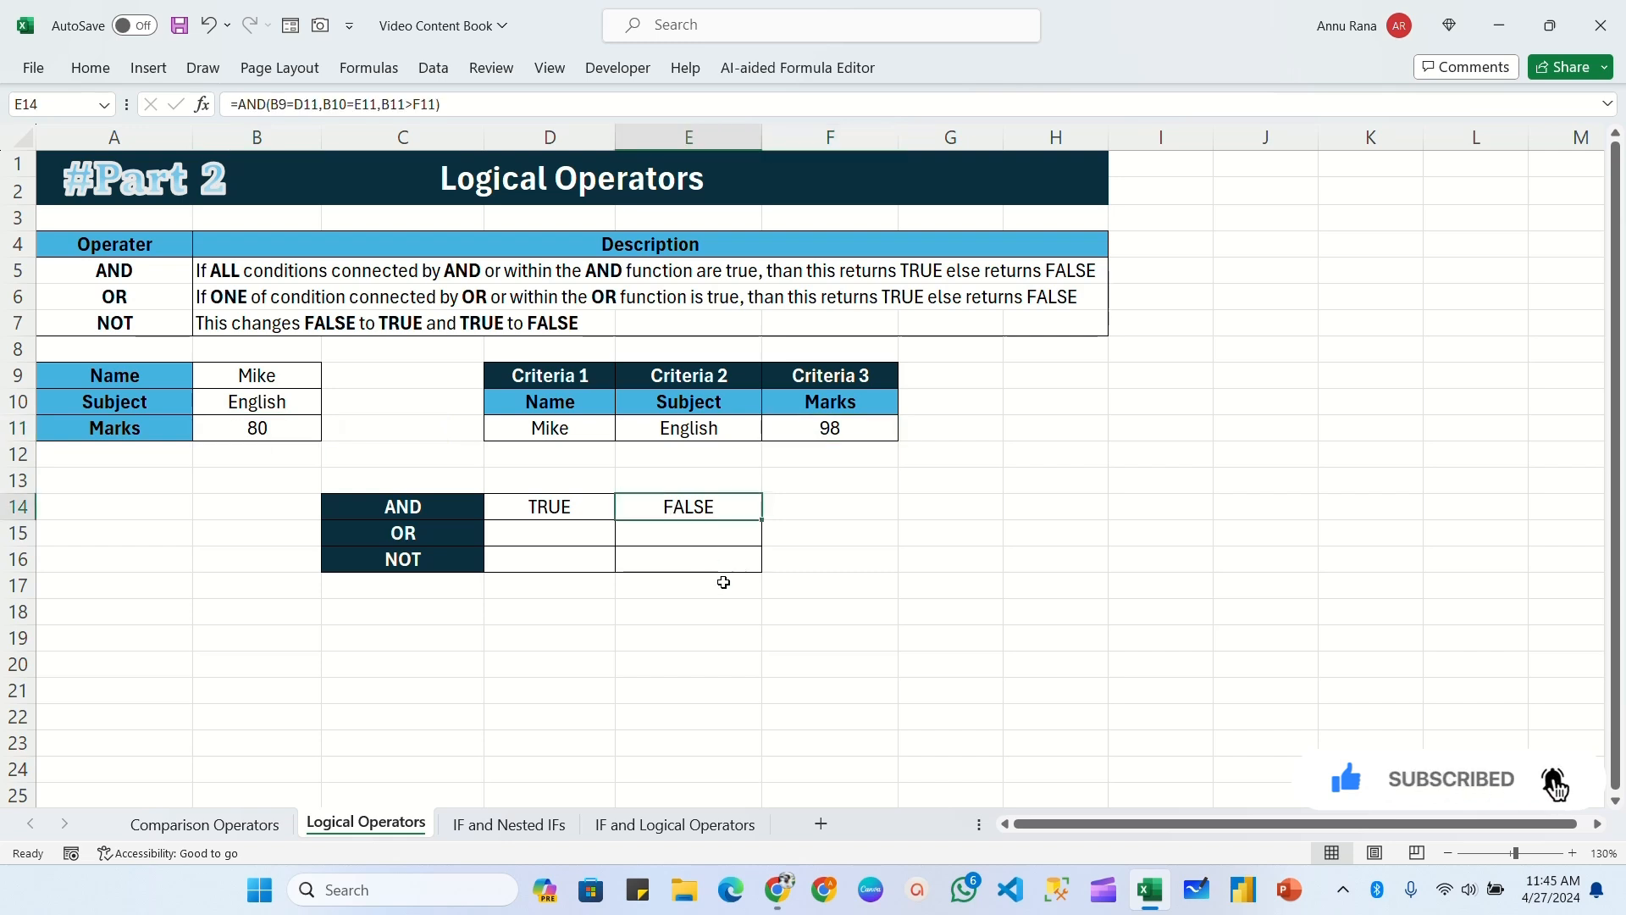
# Step: Enter the formula =OR(B9=D11,B10=E11) in cell D15 to test whether the name or the subject matches its criterion
pyautogui.click(564, 542)
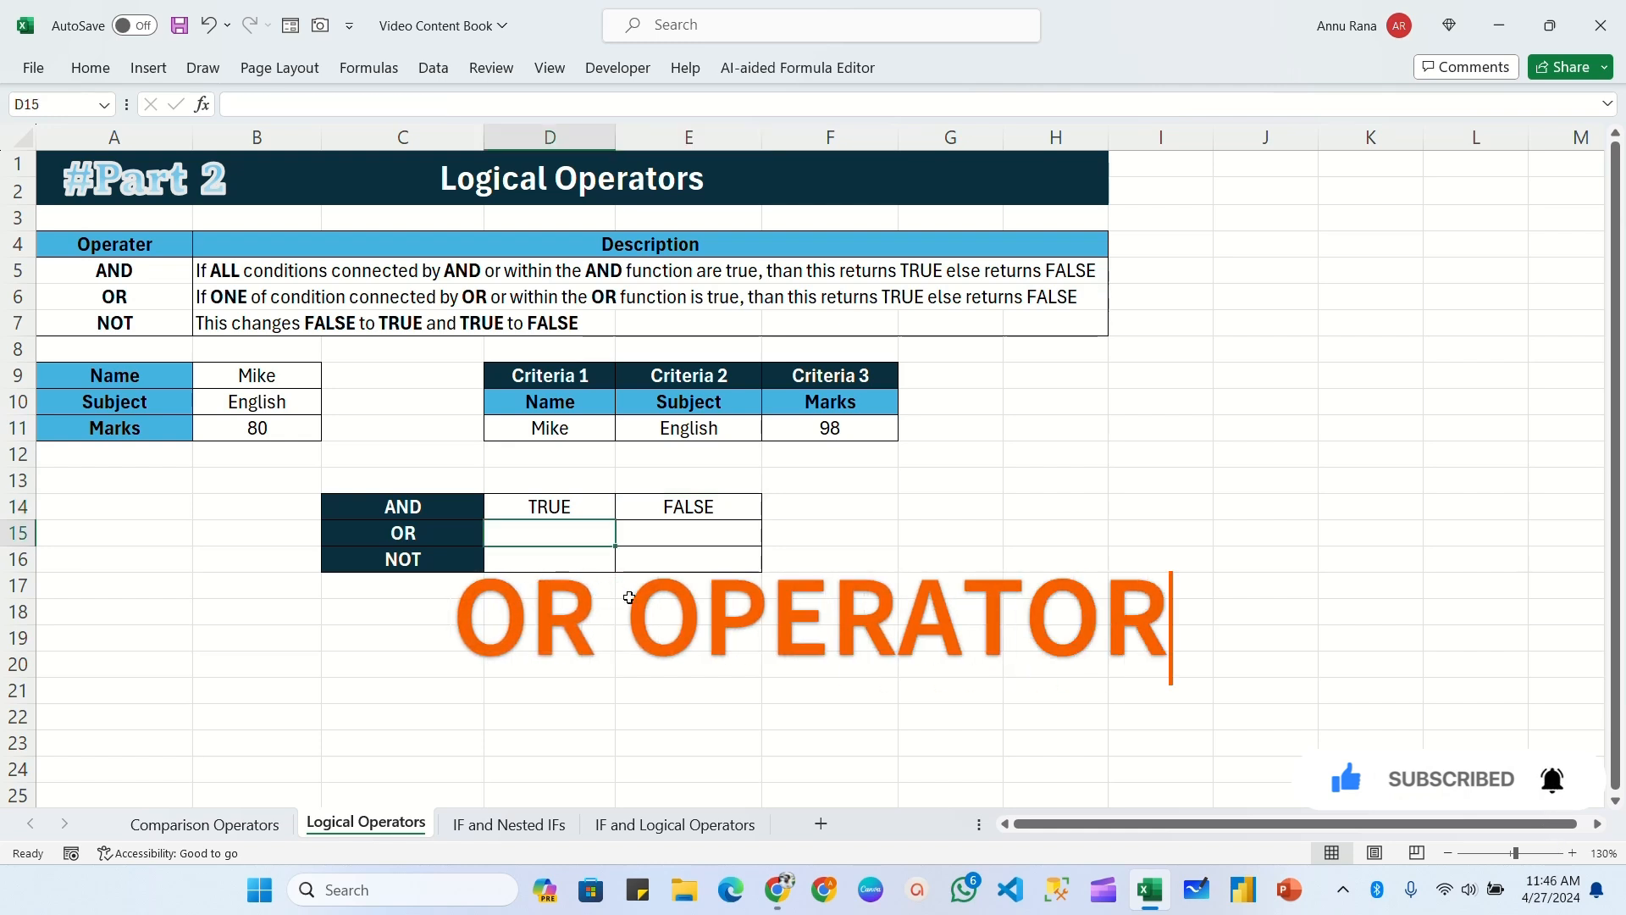
pyautogui.write('=OR(')
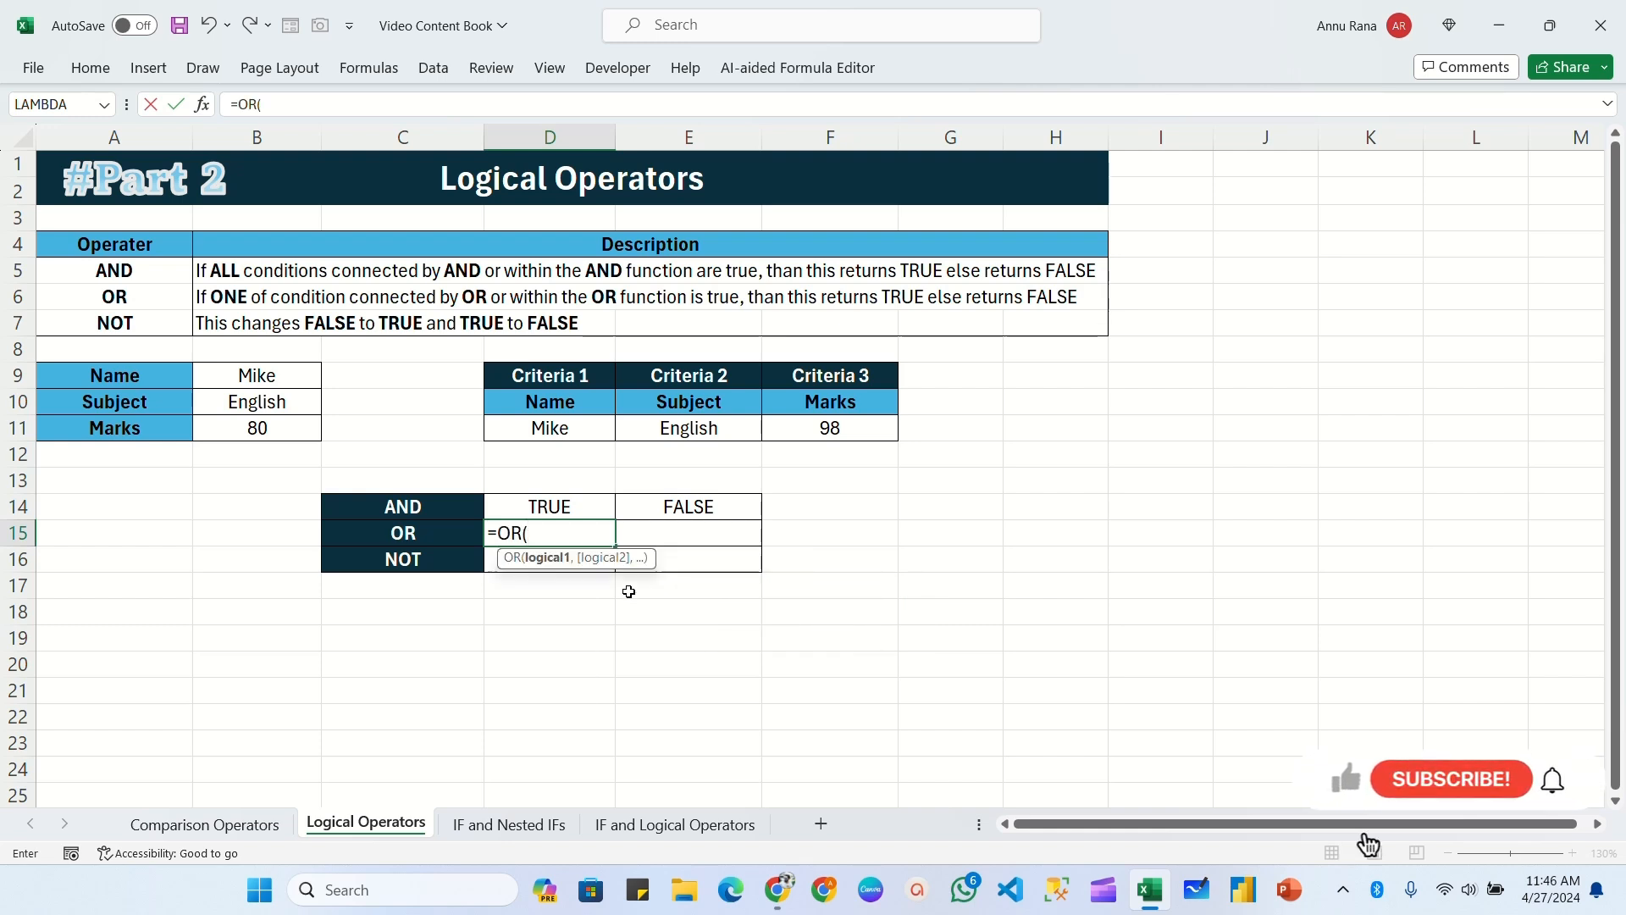
pyautogui.click(280, 376)
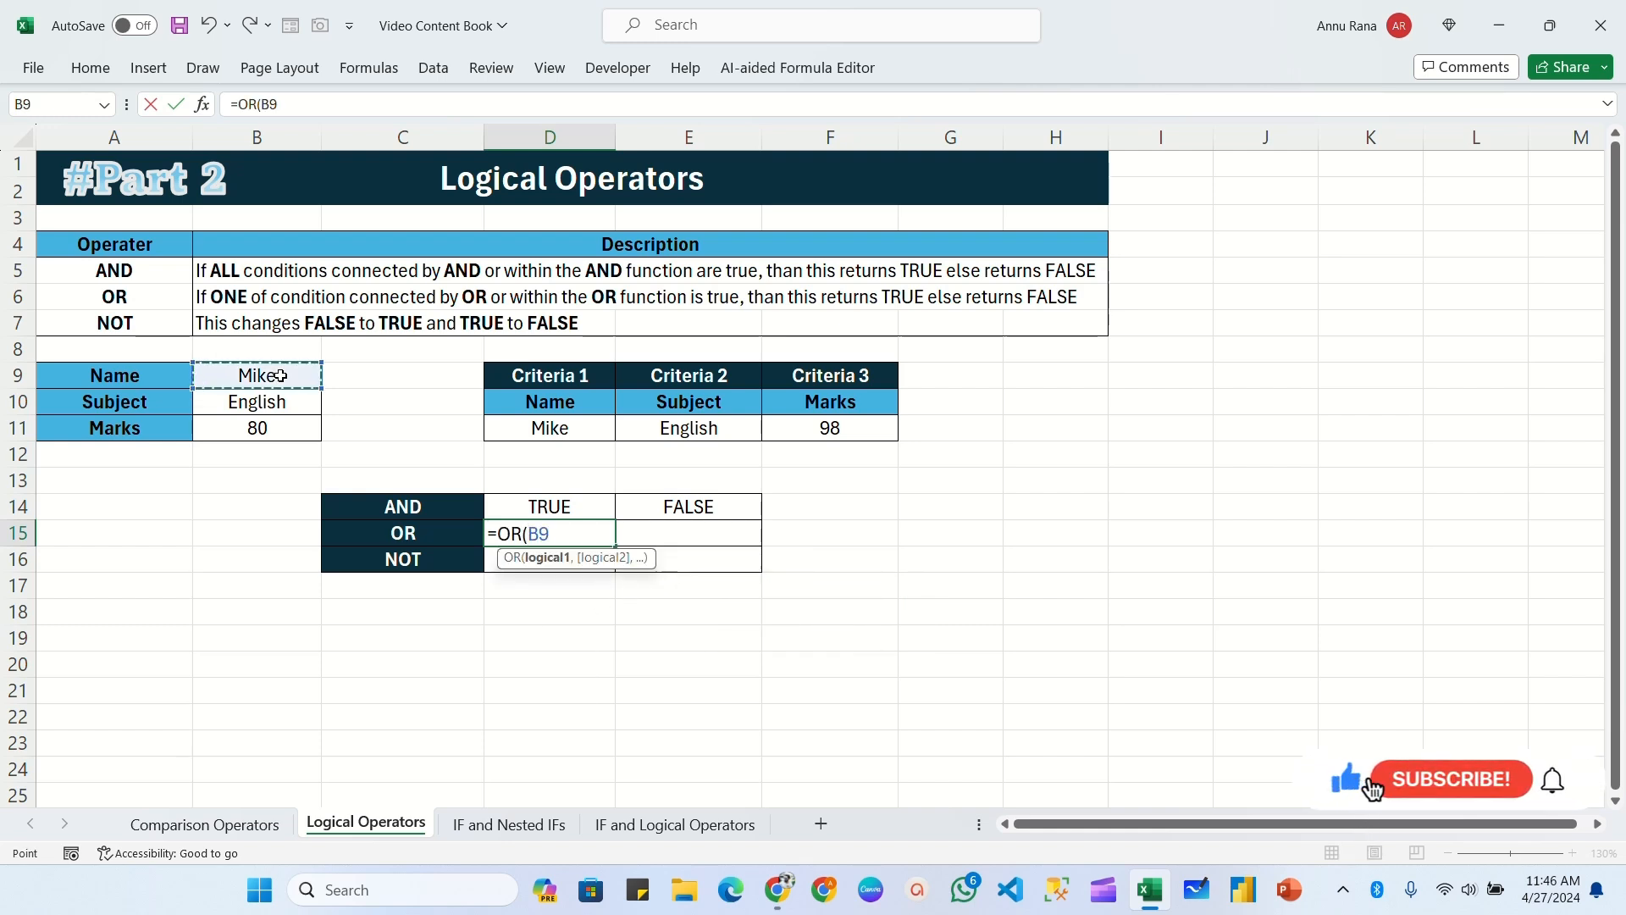
pyautogui.write('=')
pyautogui.click(549, 427)
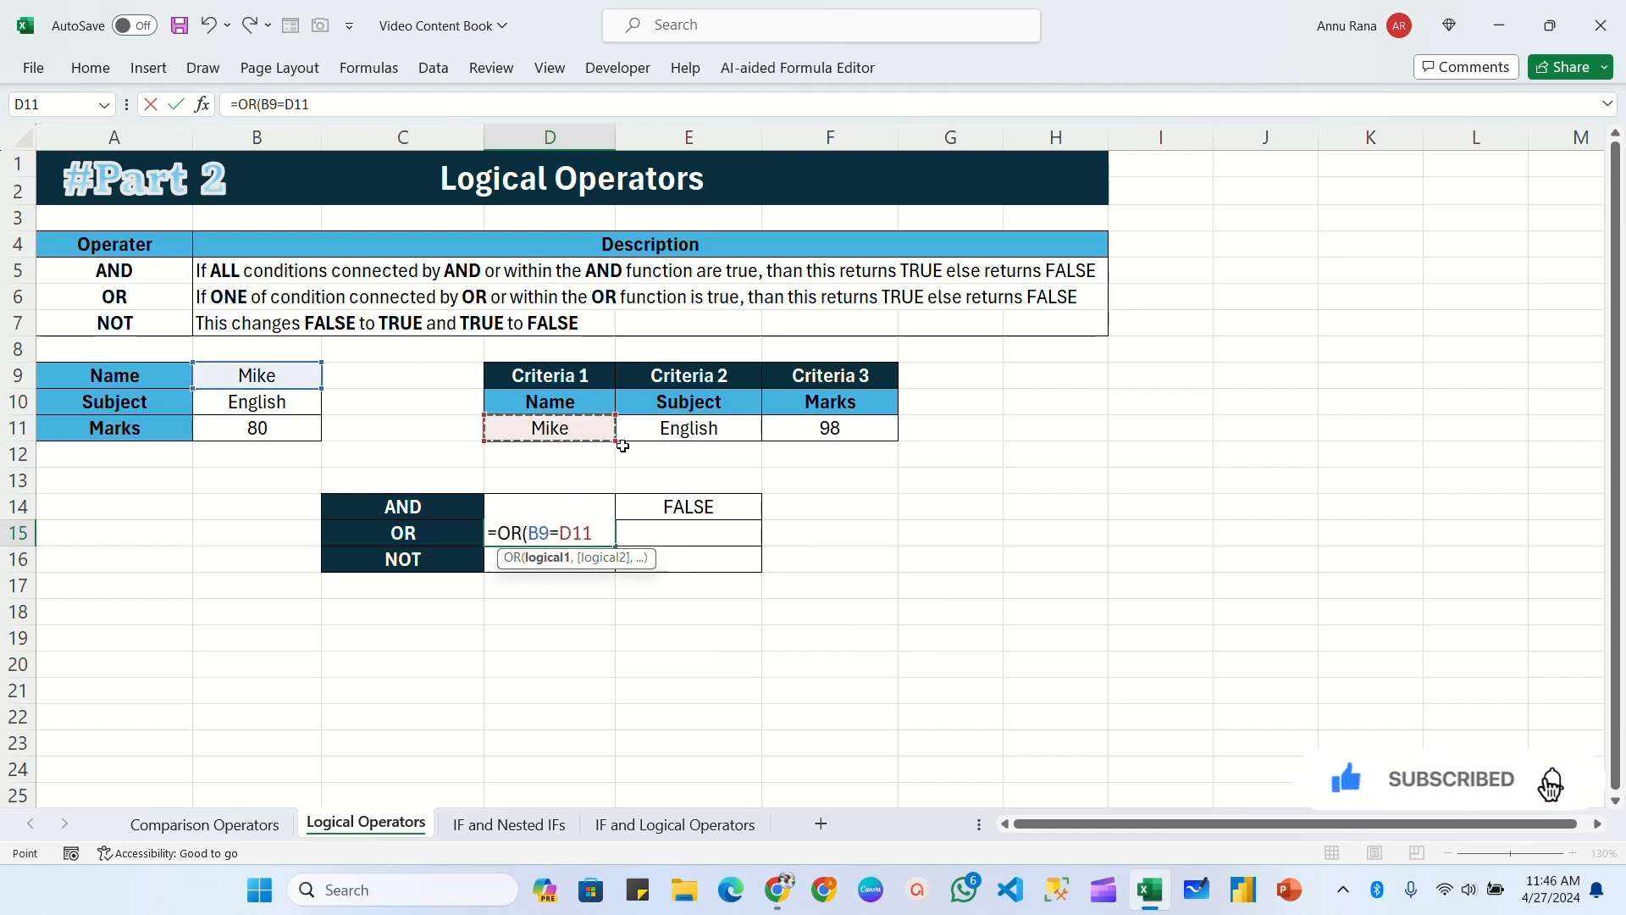
pyautogui.write(',')
pyautogui.click(248, 403)
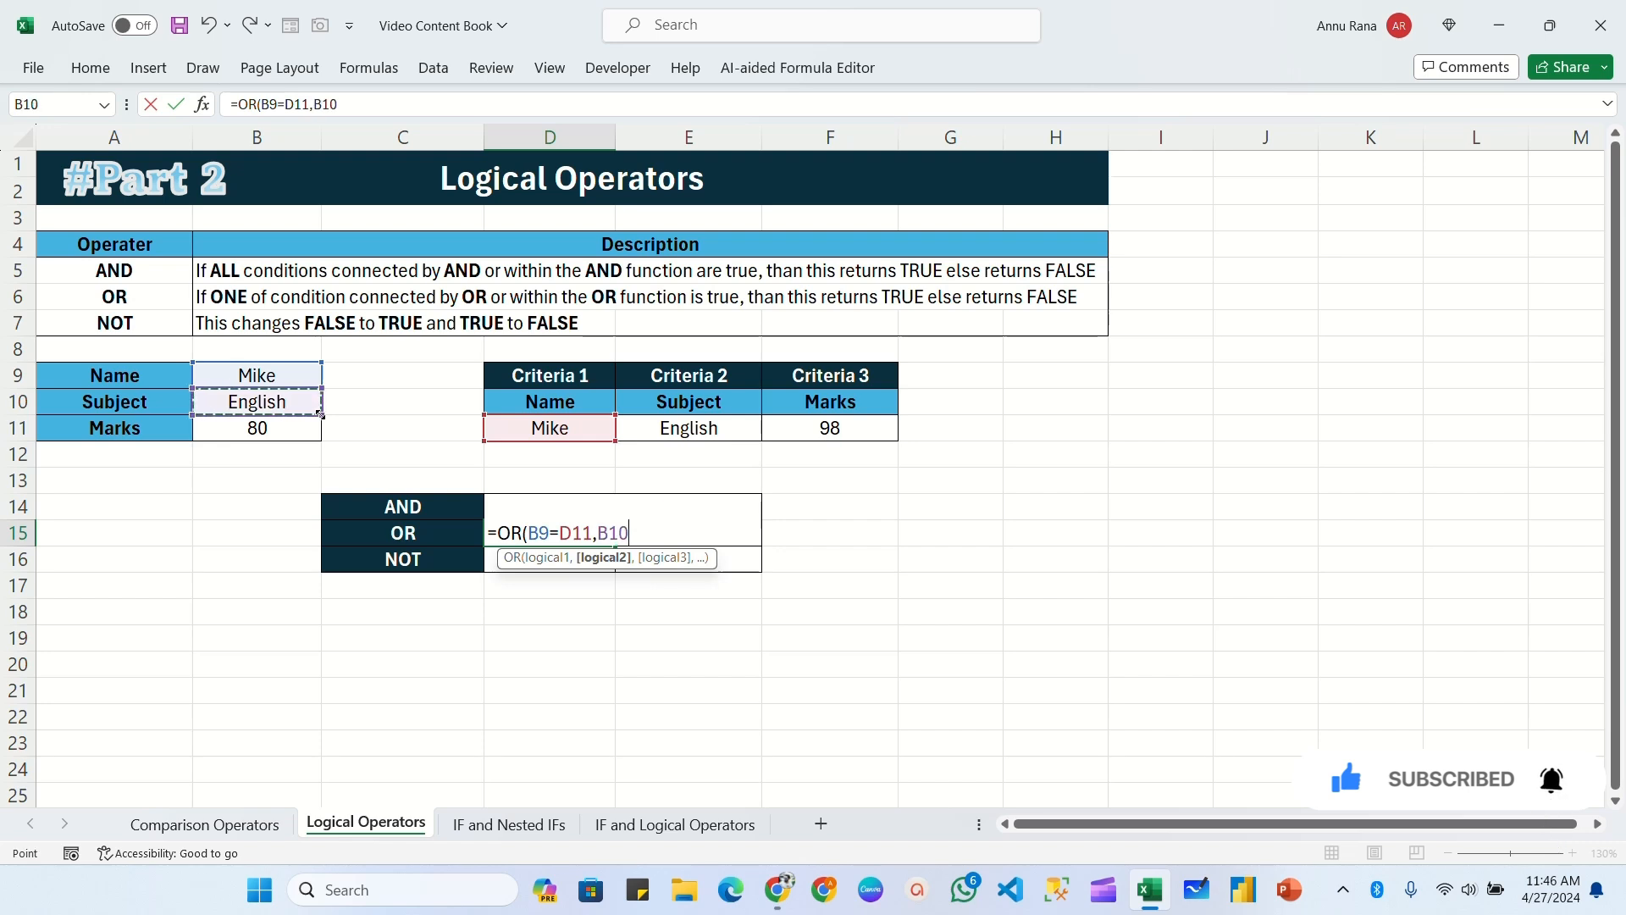
pyautogui.write('=')
pyautogui.click(720, 431)
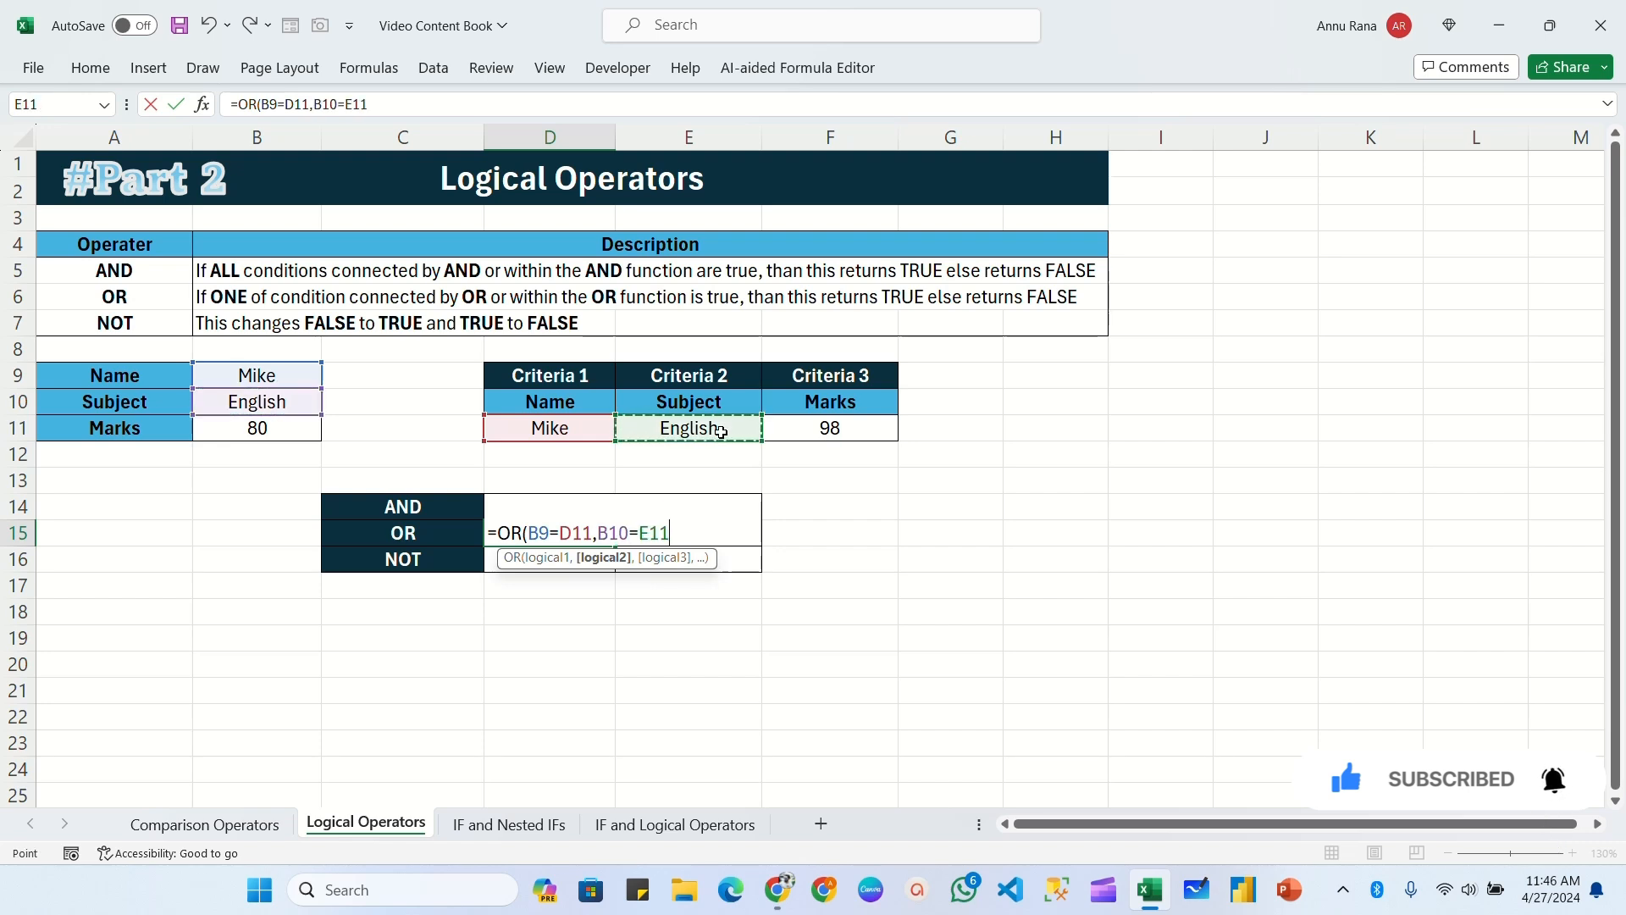
pyautogui.write(')')
pyautogui.press('Return')
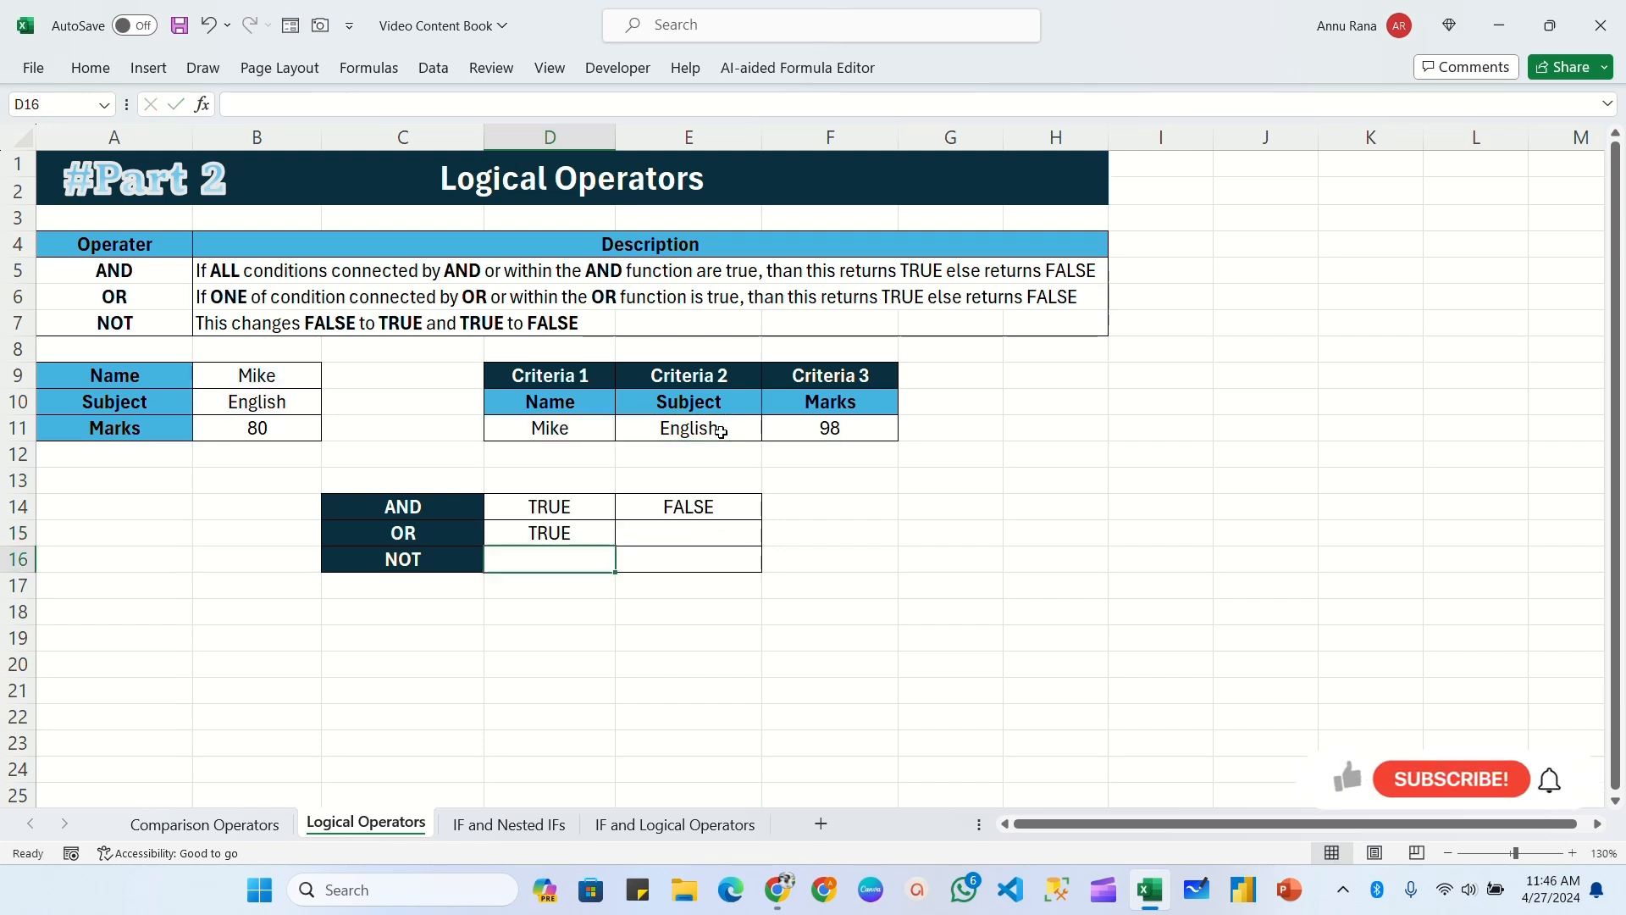
# Step: Set the Criteria 2 subject in E11 to French and compare the name and subject with their criteria against the OR result in D15
pyautogui.click(558, 534)
pyautogui.click(275, 404)
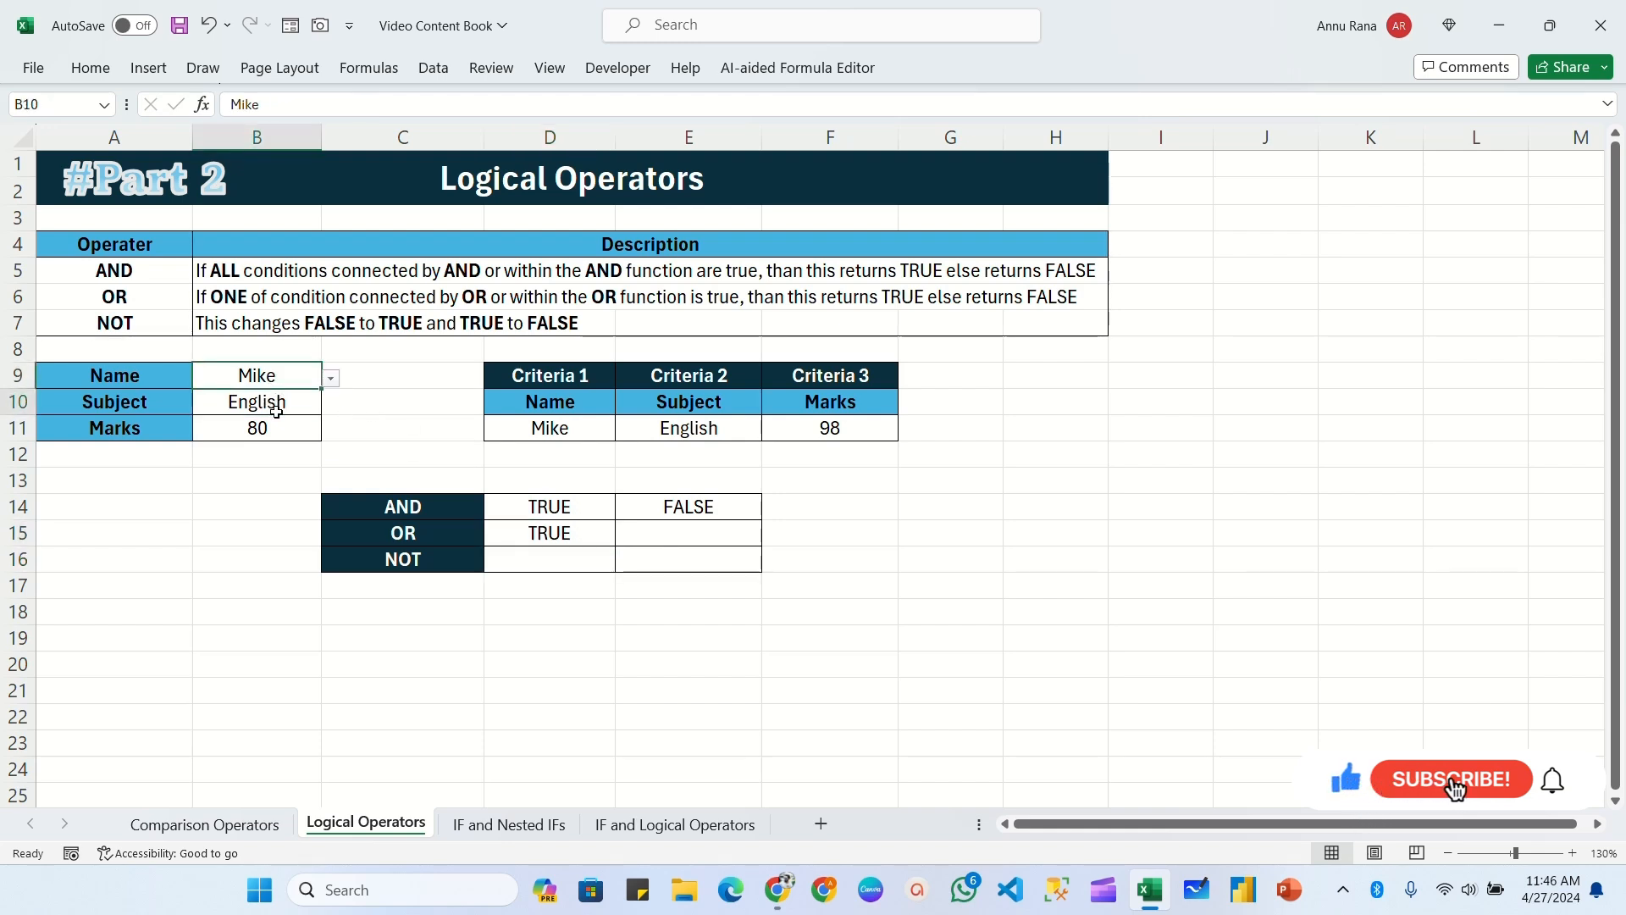
pyautogui.click(513, 428)
pyautogui.click(712, 429)
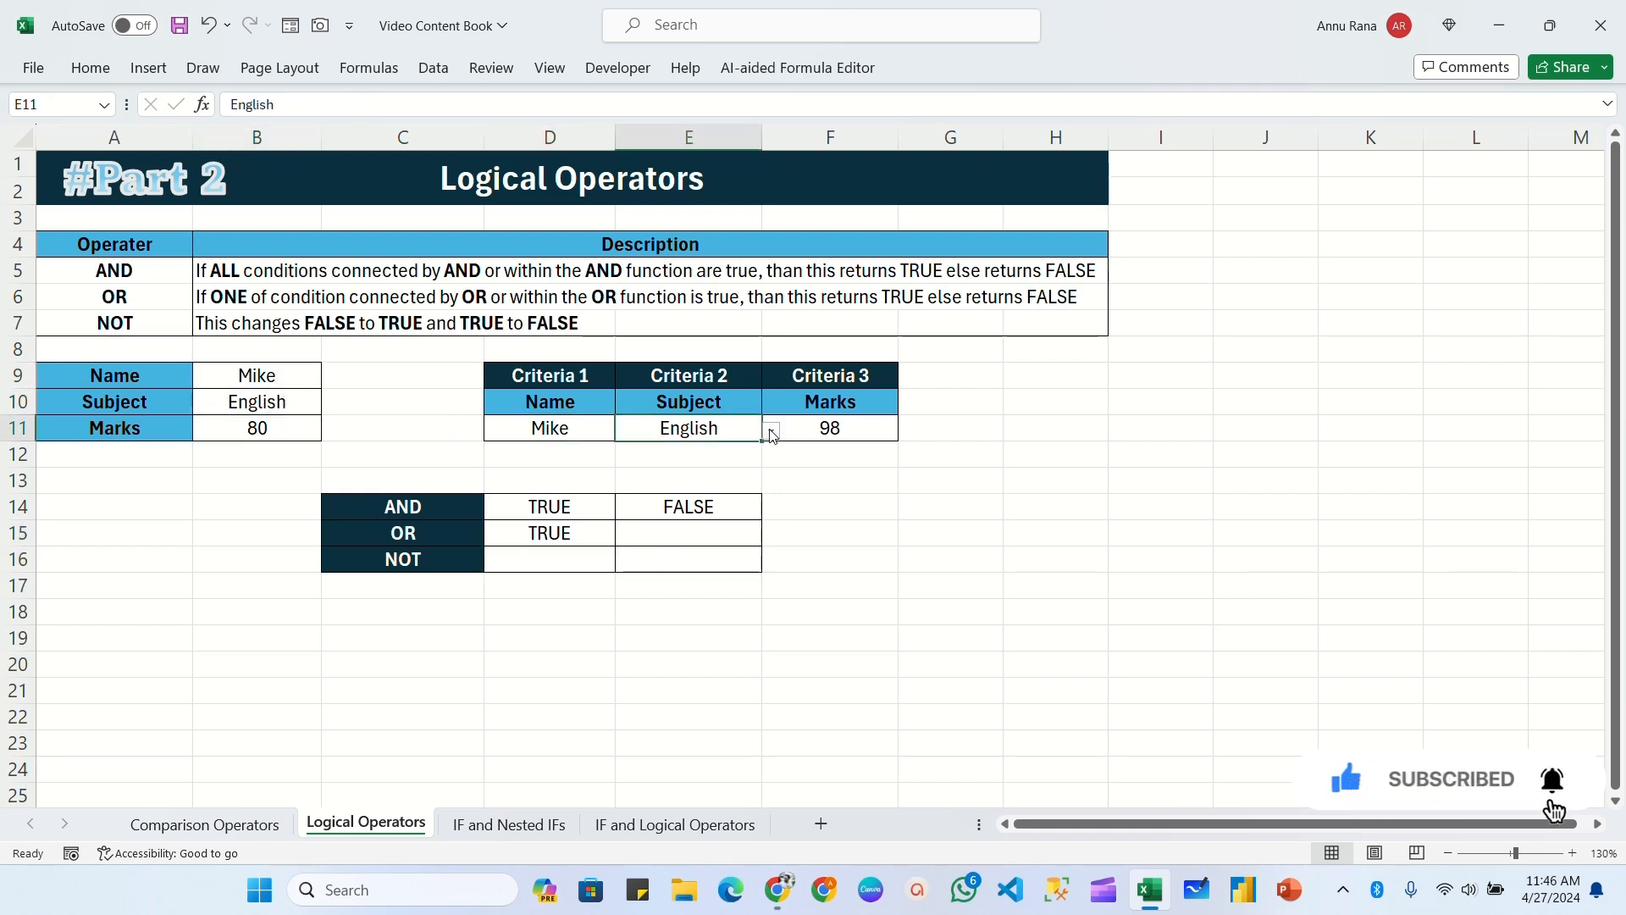
pyautogui.click(771, 431)
pyautogui.click(678, 471)
pyautogui.click(532, 537)
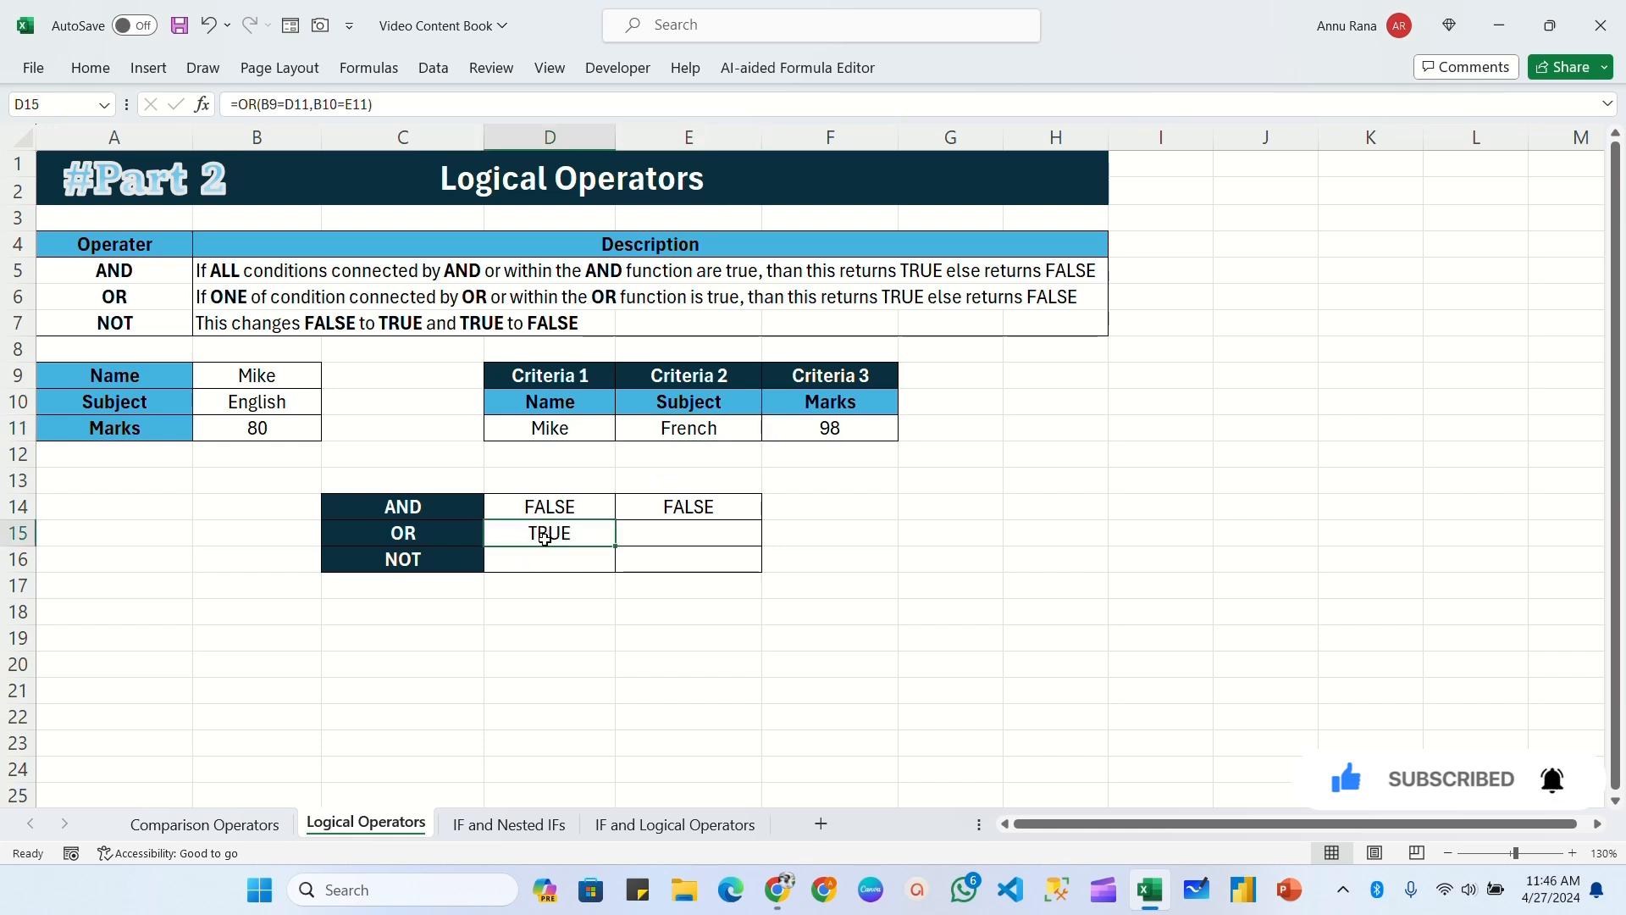
pyautogui.click(294, 381)
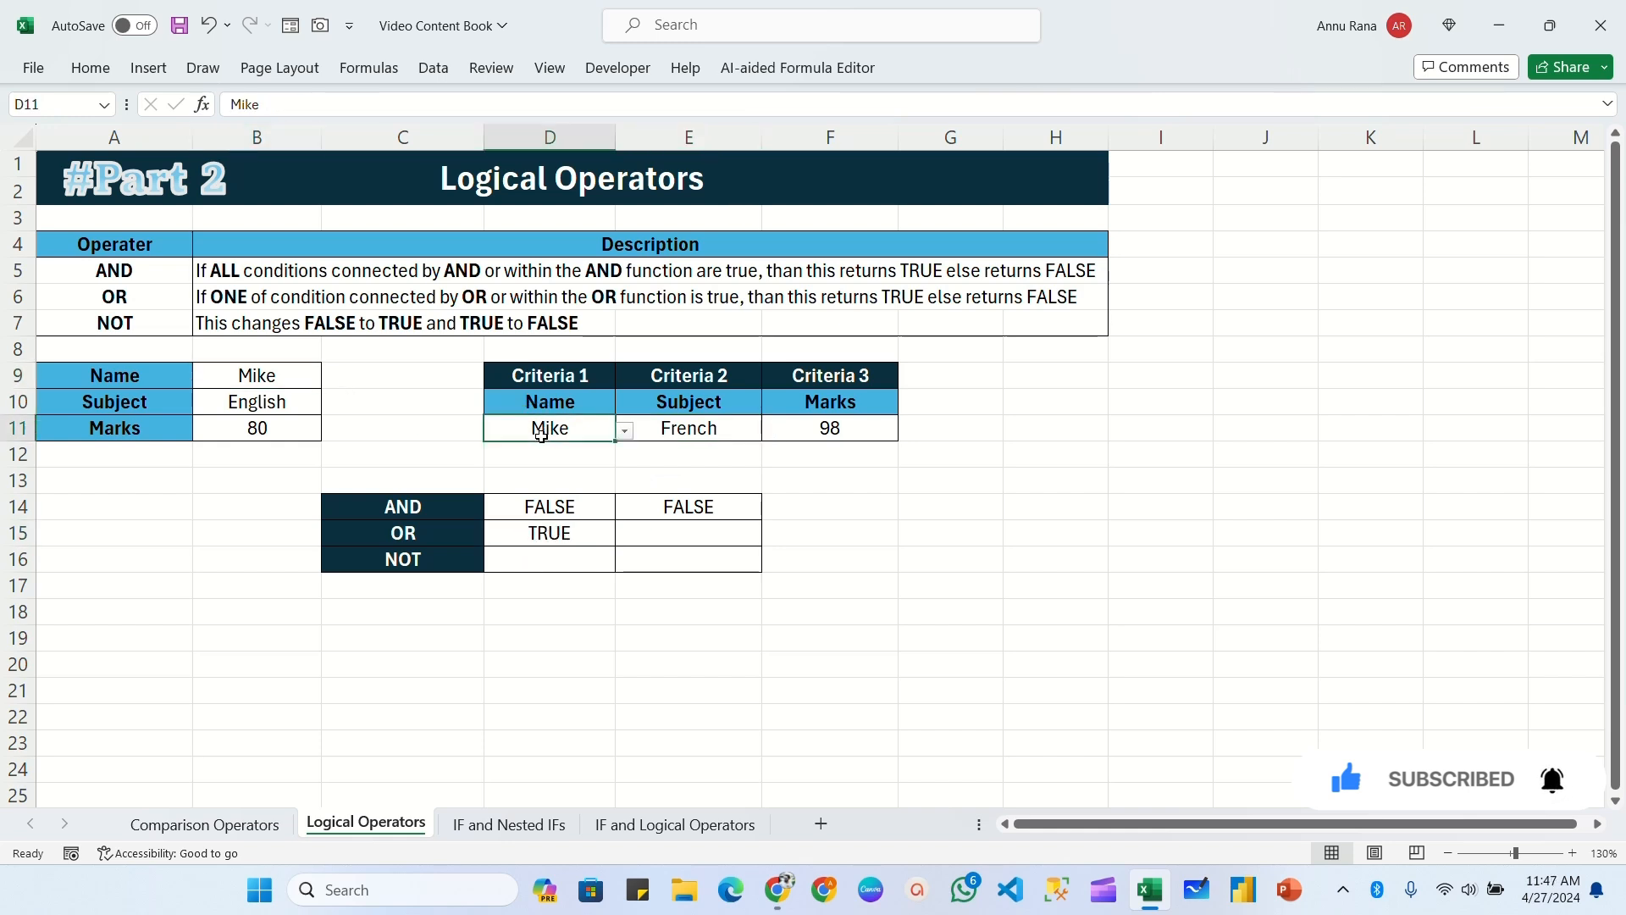
pyautogui.click(570, 434)
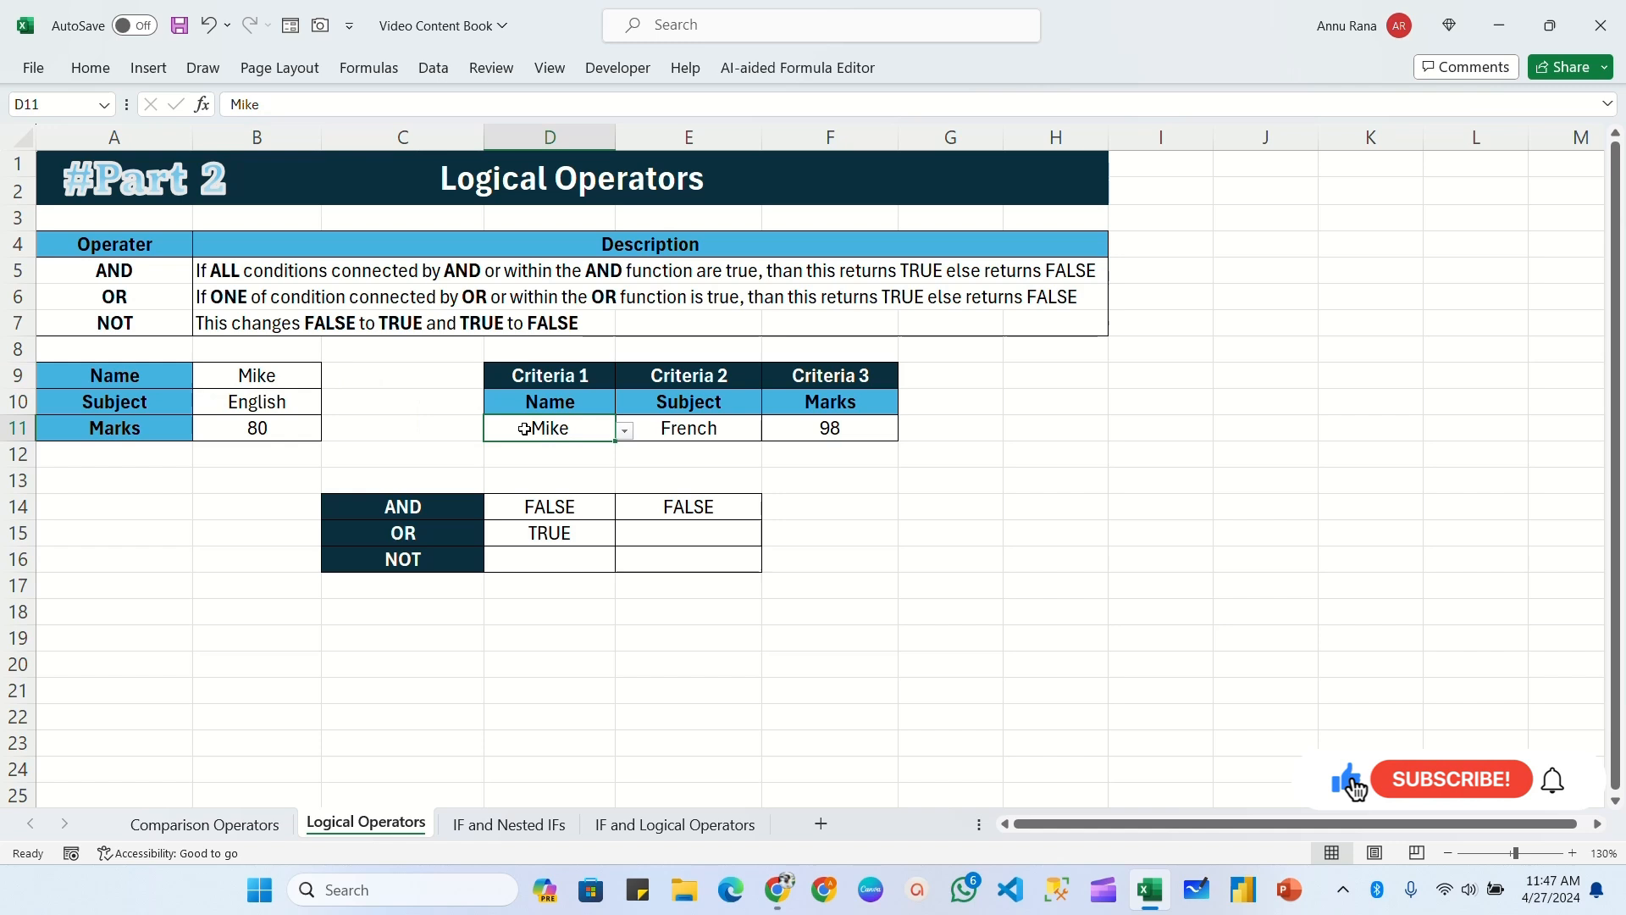
pyautogui.click(315, 409)
pyautogui.click(703, 440)
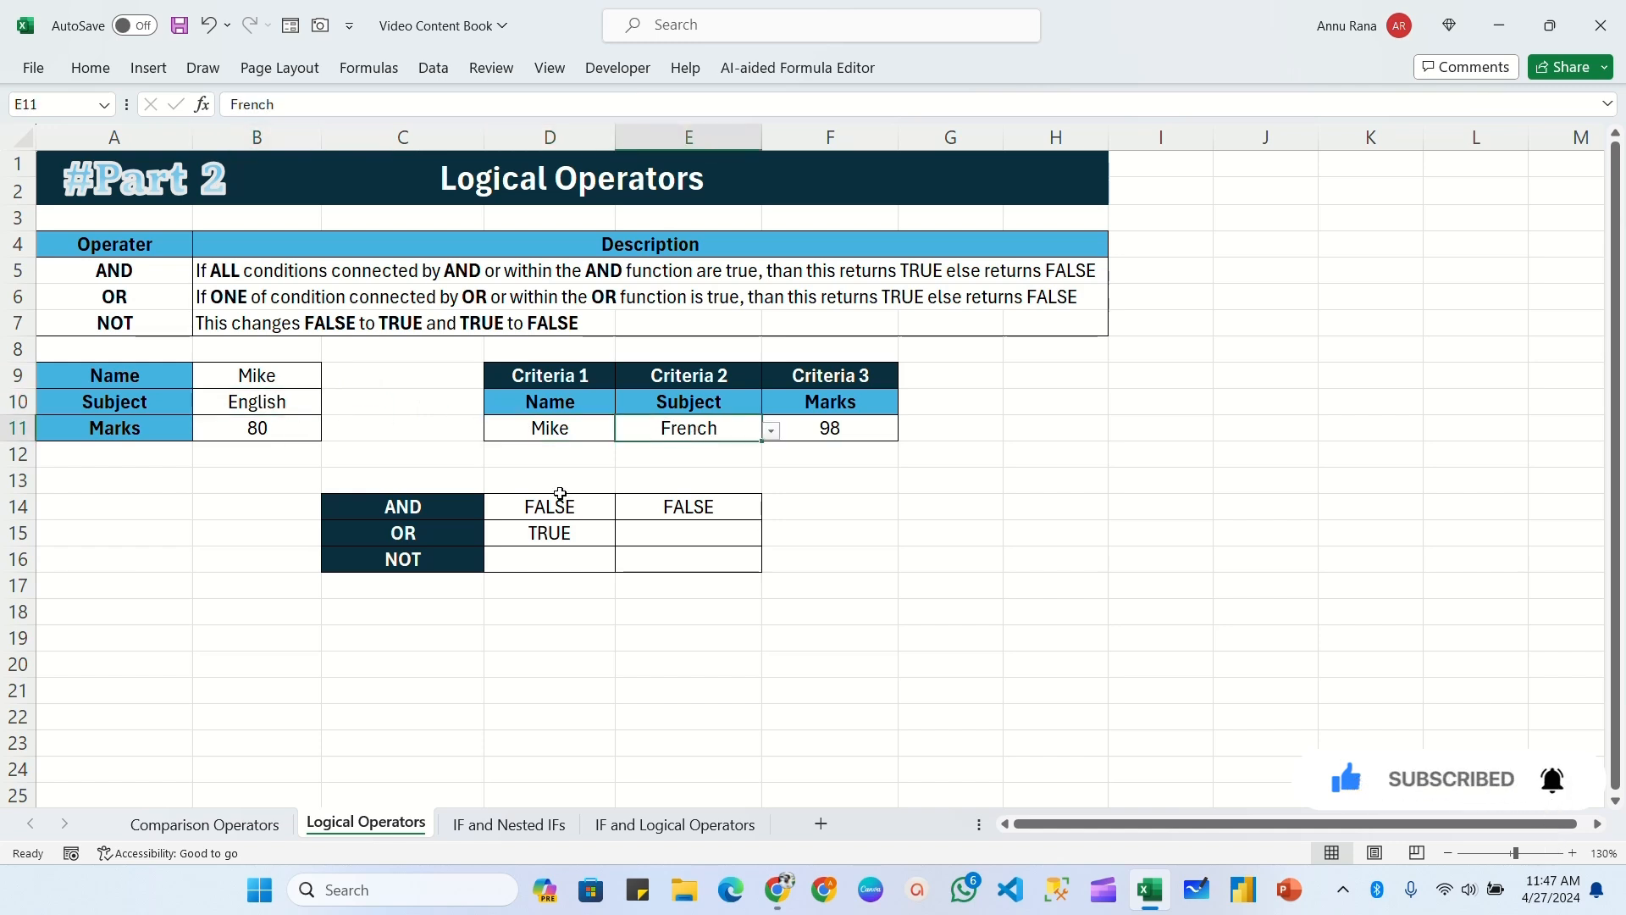
# Step: Enter the formula =OR(B9=D11,B10=E11,B11<F11) in cell E15 to test the name, subject and marks against their criteria
pyautogui.click(667, 540)
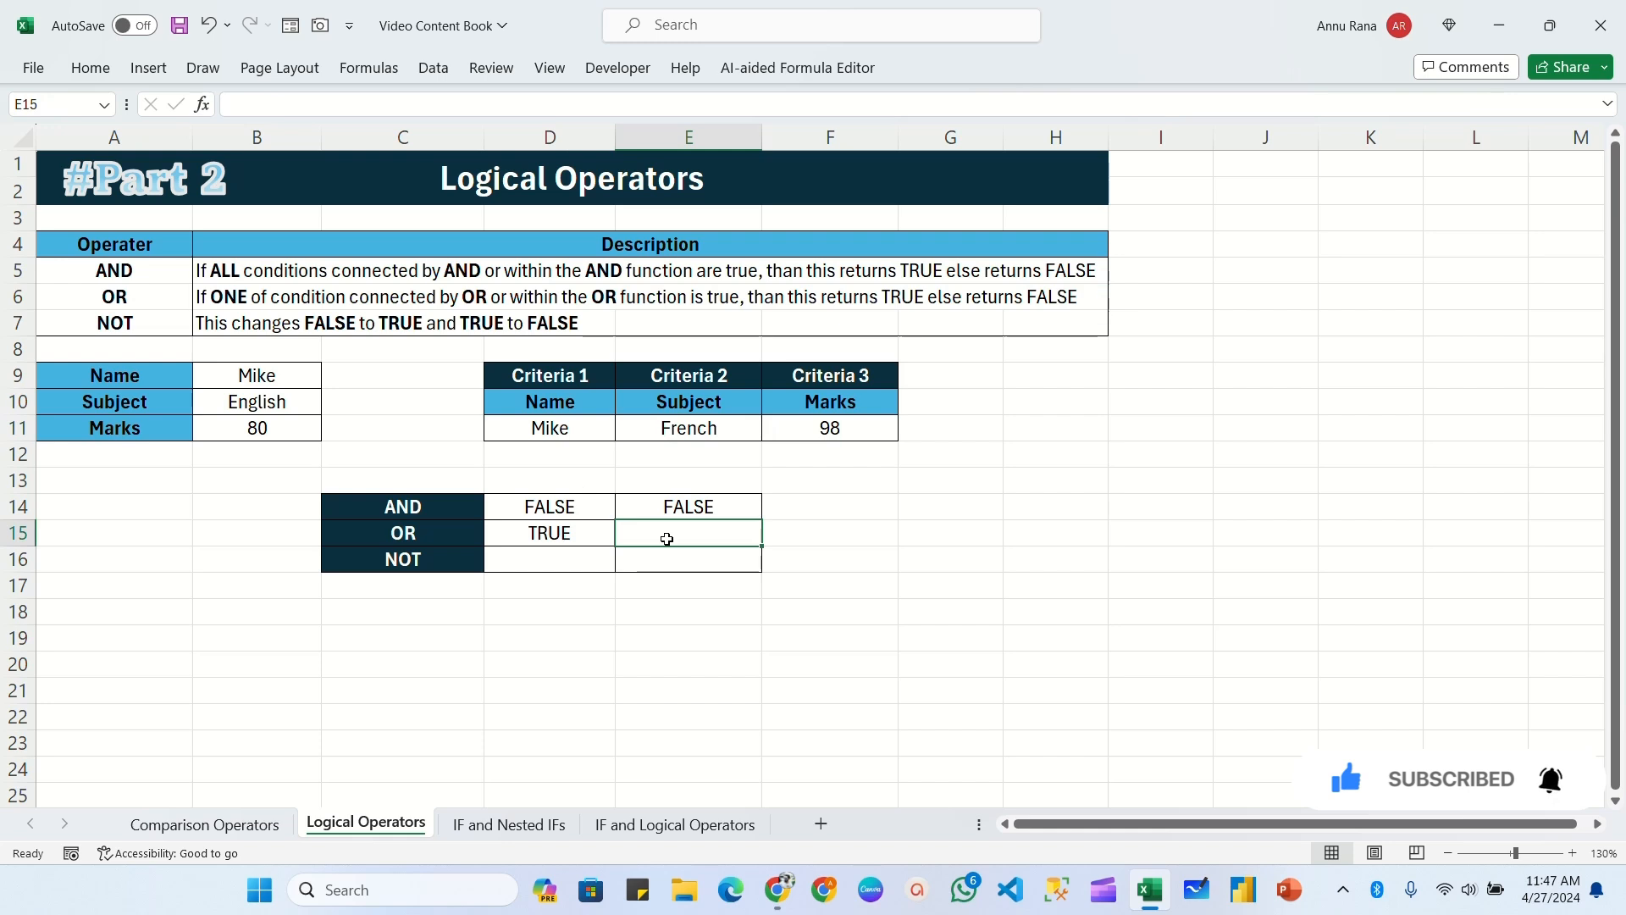
pyautogui.write('=or')
pyautogui.press('Tab')
pyautogui.click(288, 381)
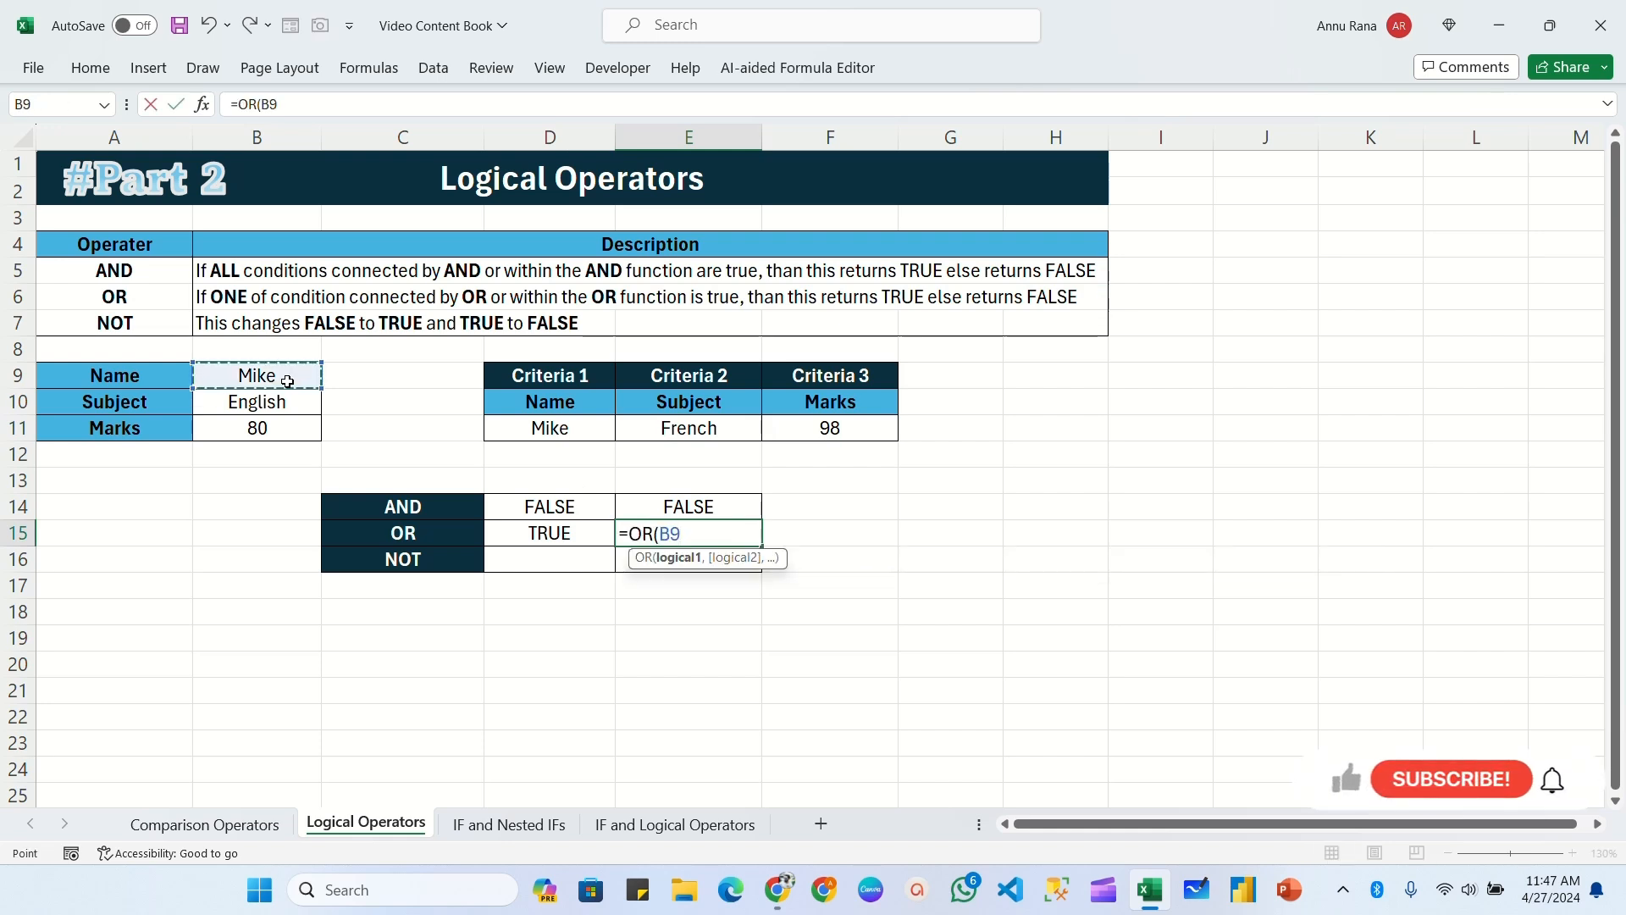
pyautogui.write('=')
pyautogui.click(550, 432)
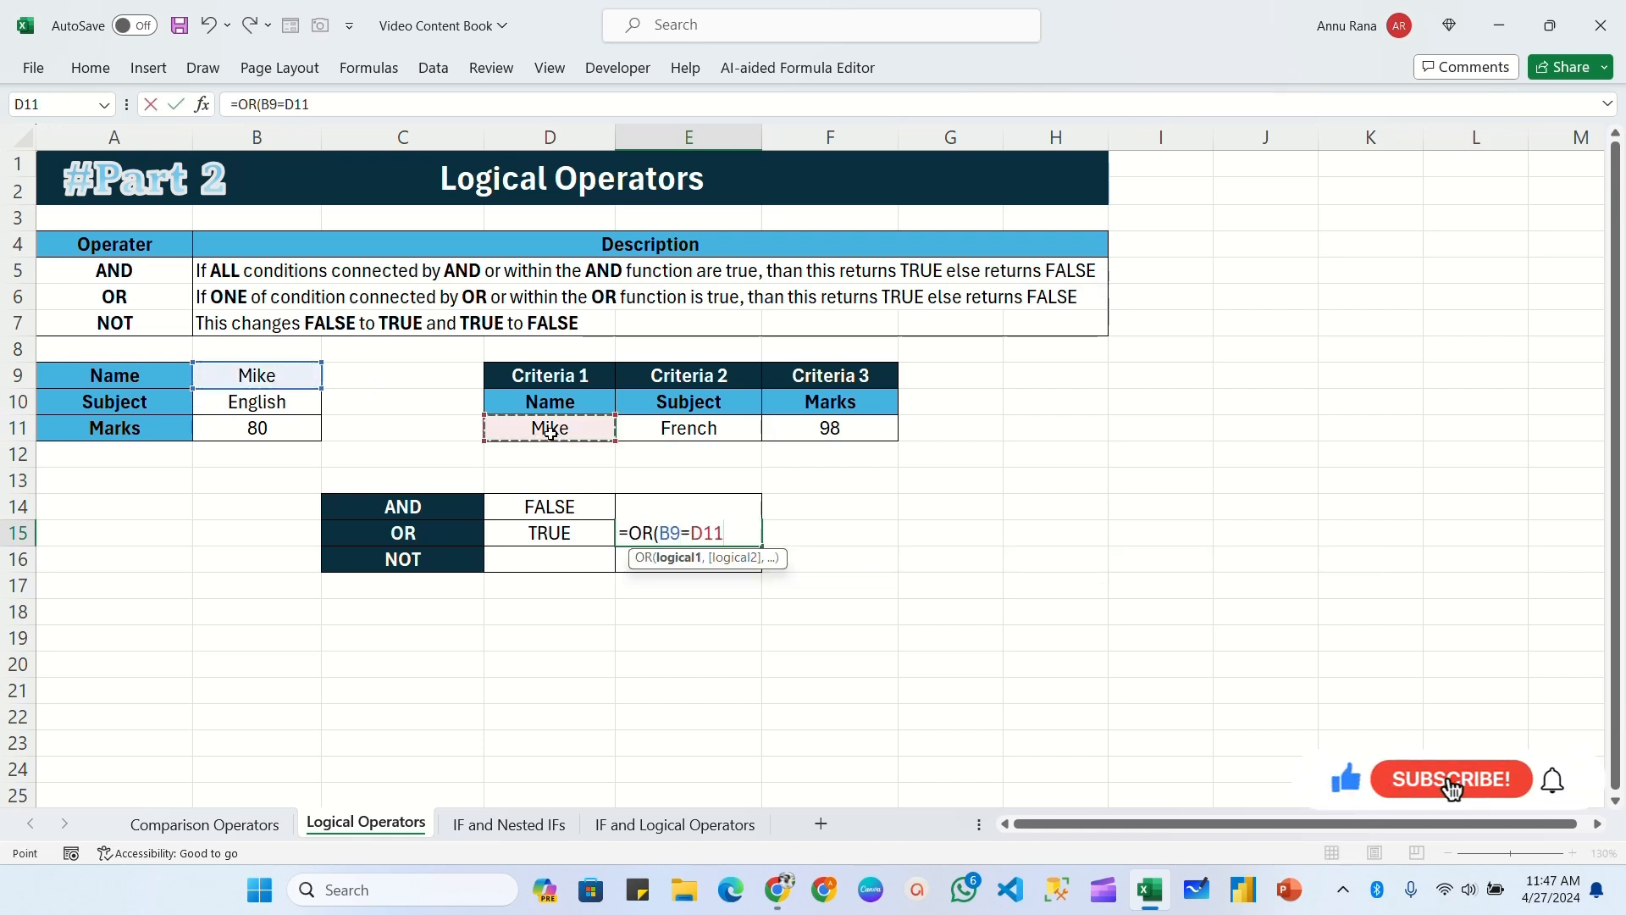
pyautogui.write(',')
pyautogui.click(280, 412)
pyautogui.write('.')
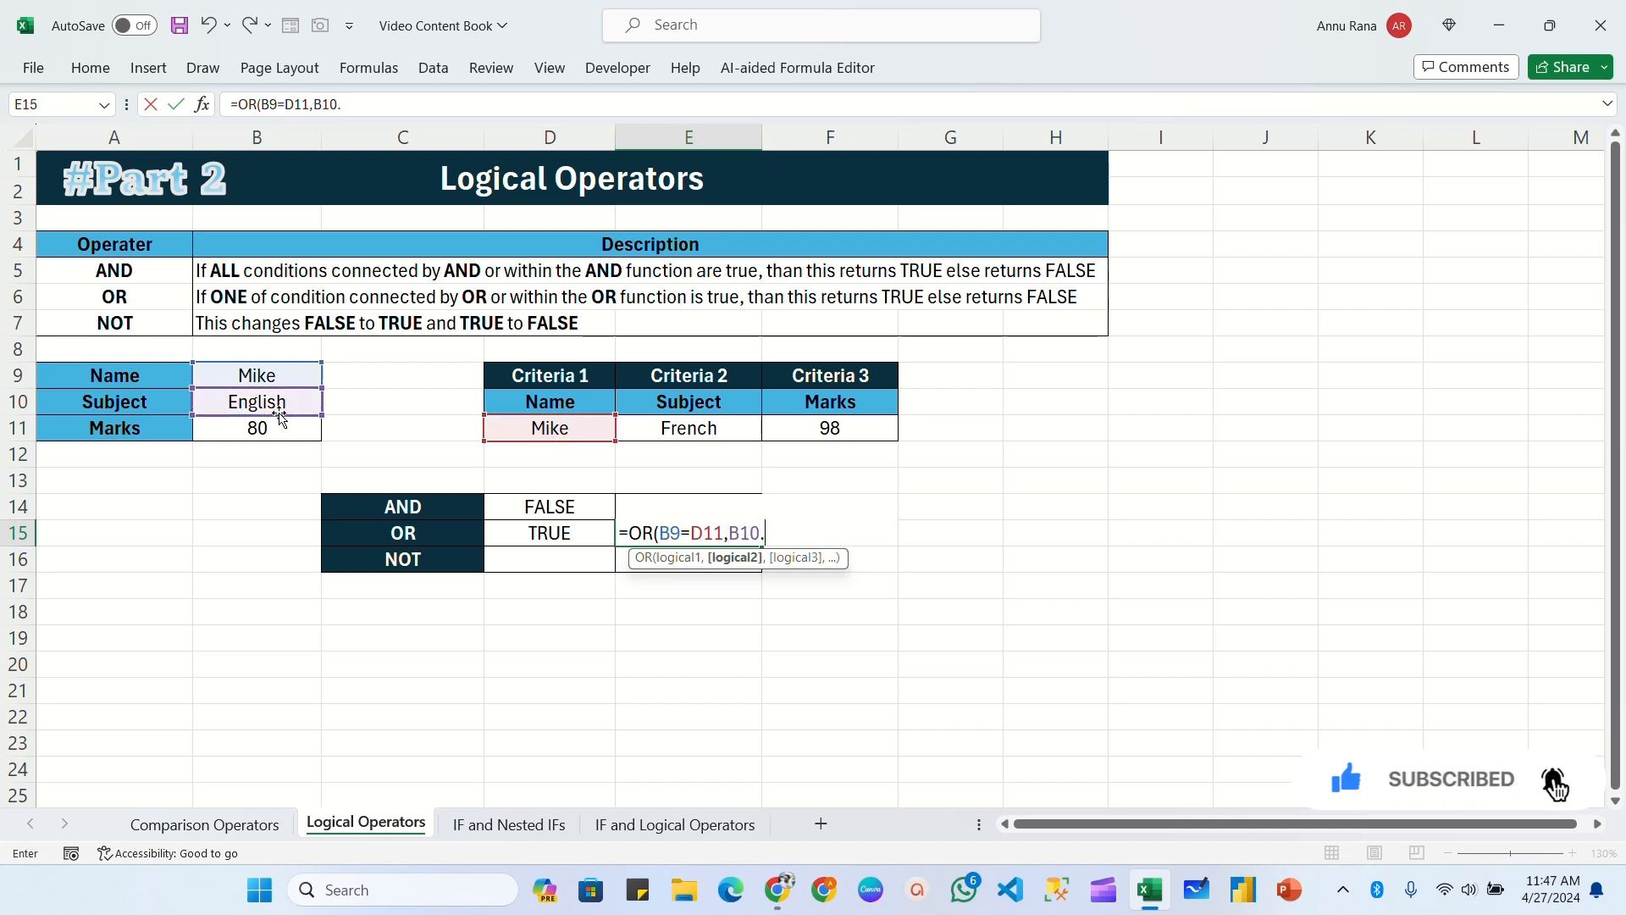
pyautogui.click(729, 429)
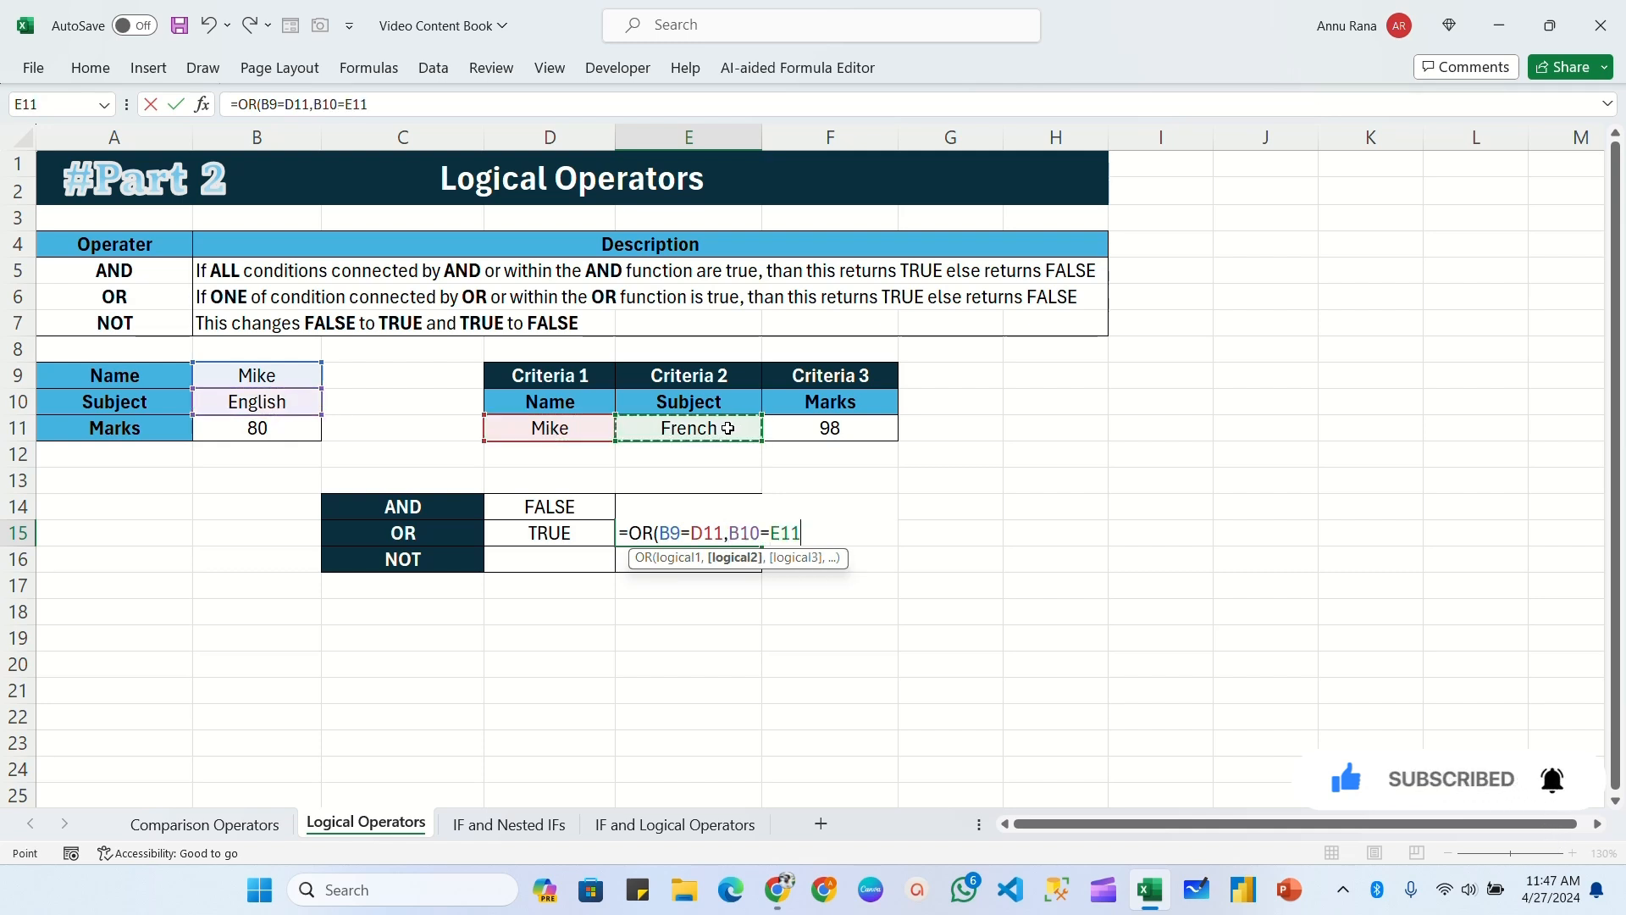
pyautogui.write(',')
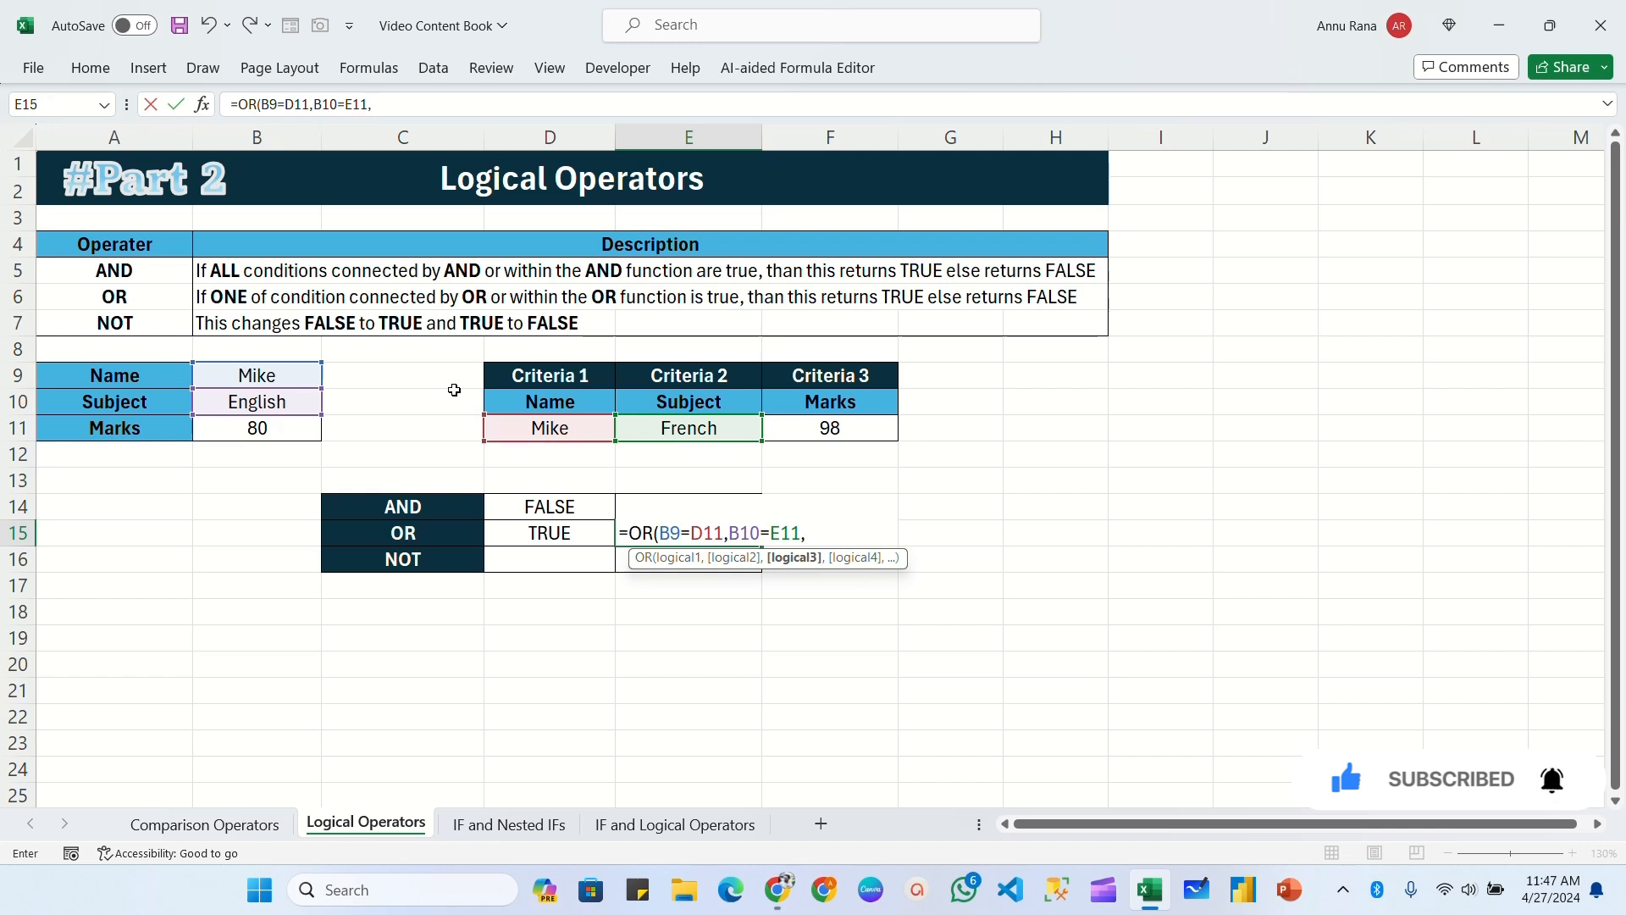
pyautogui.click(255, 427)
pyautogui.write('<')
pyautogui.click(820, 428)
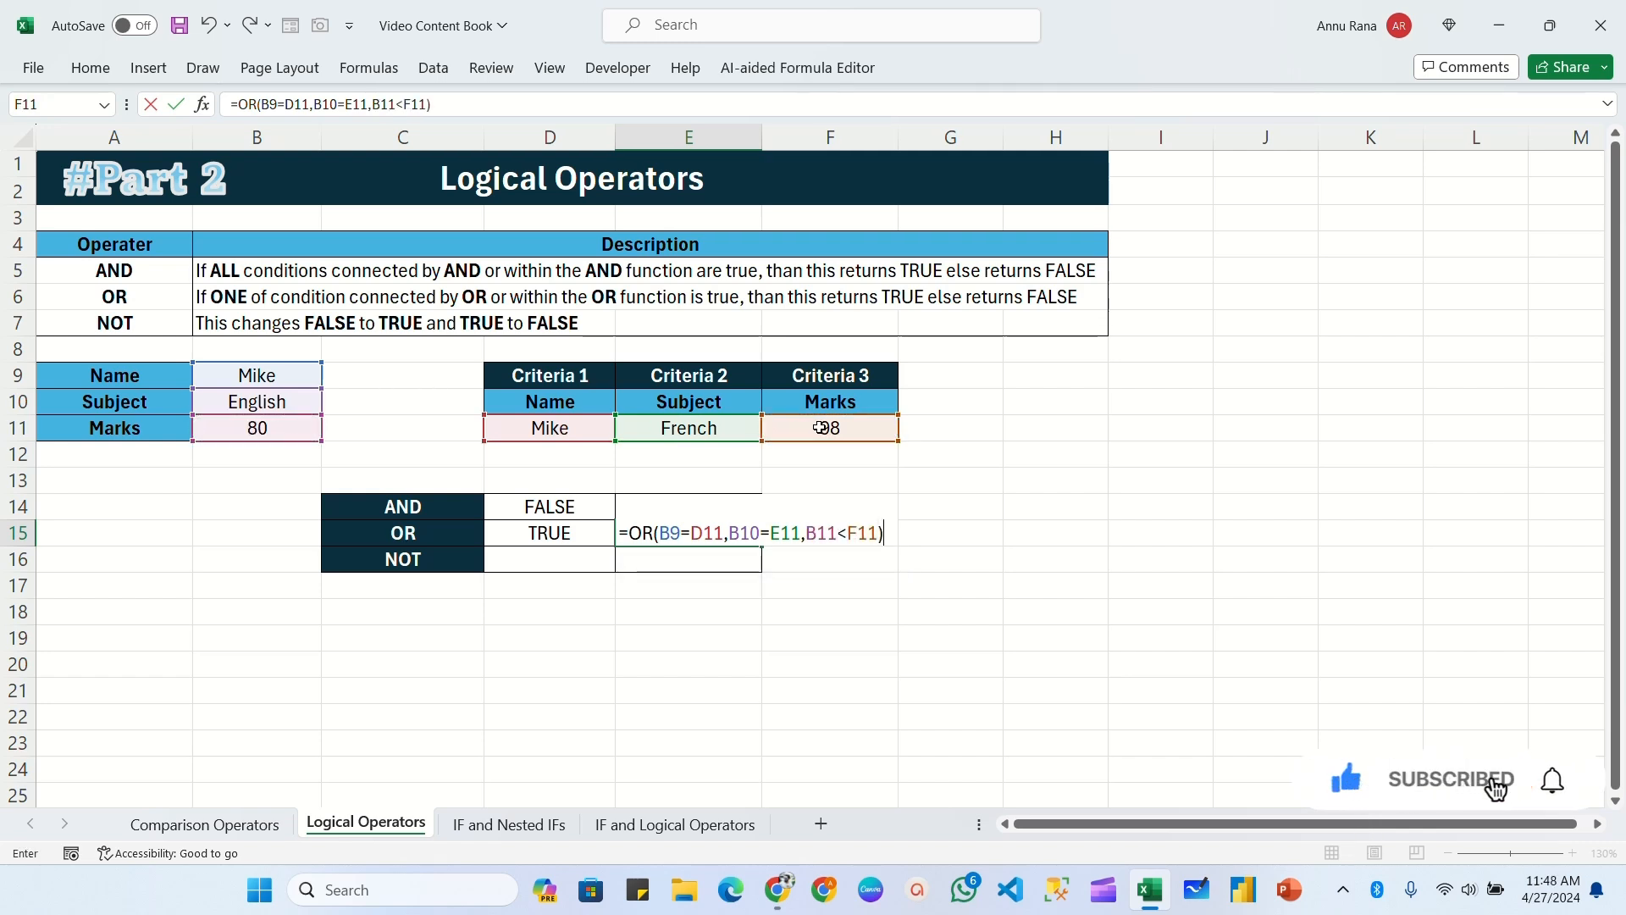
pyautogui.press('Return')
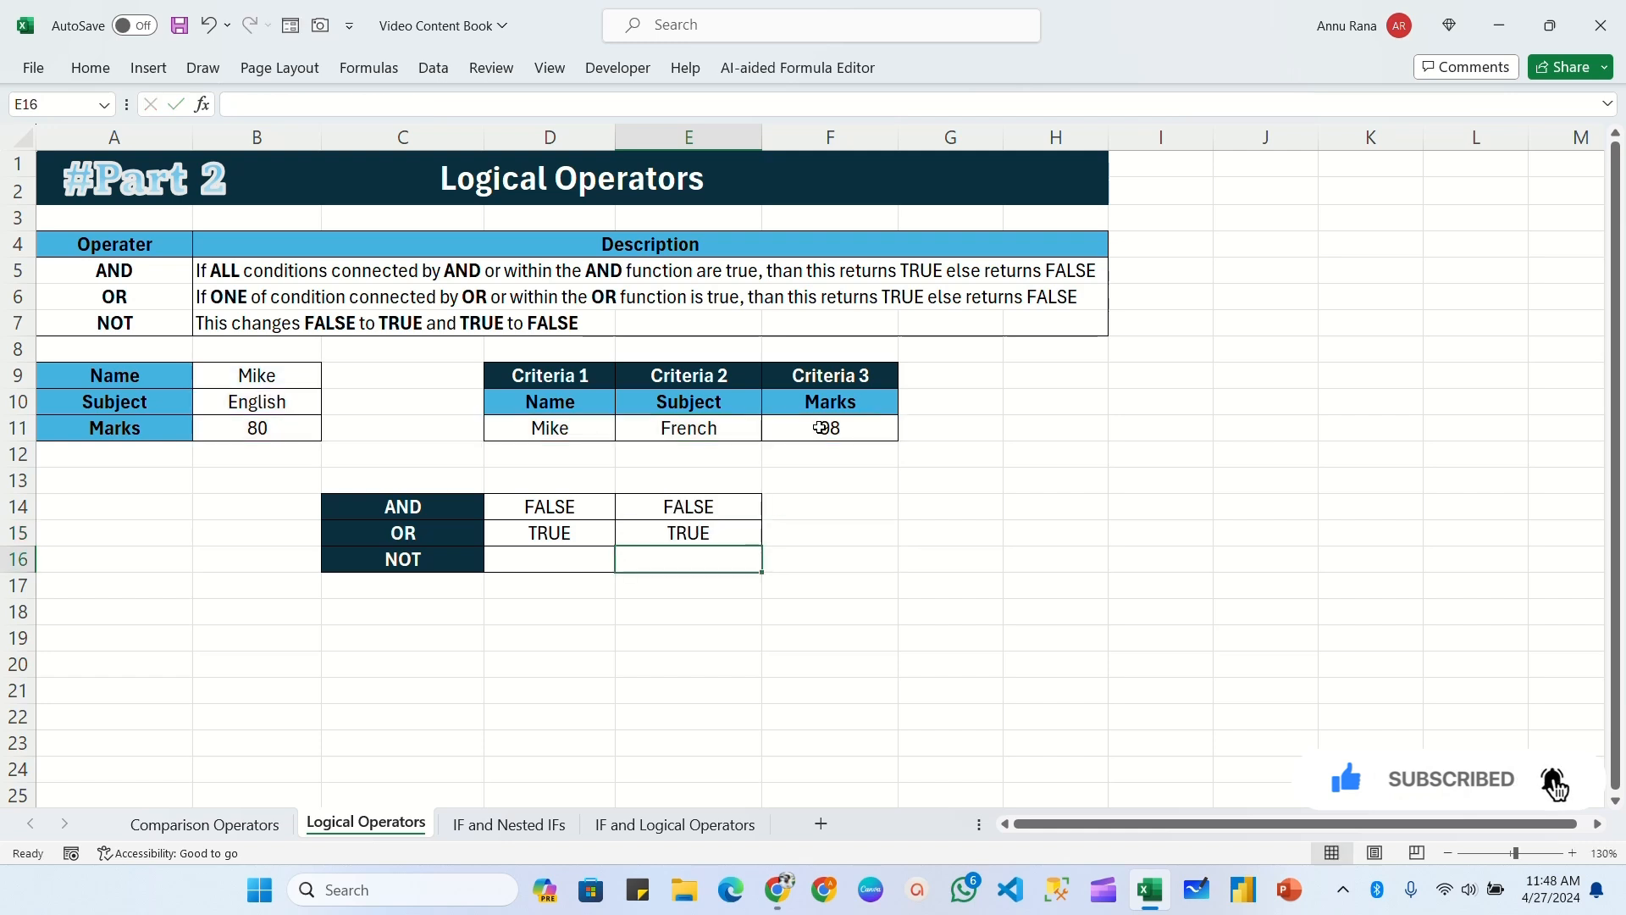
# Step: Compare the name, subject and marks in B9:B11 with the criteria in D11:F11, and check the OR result in E15
pyautogui.click(706, 533)
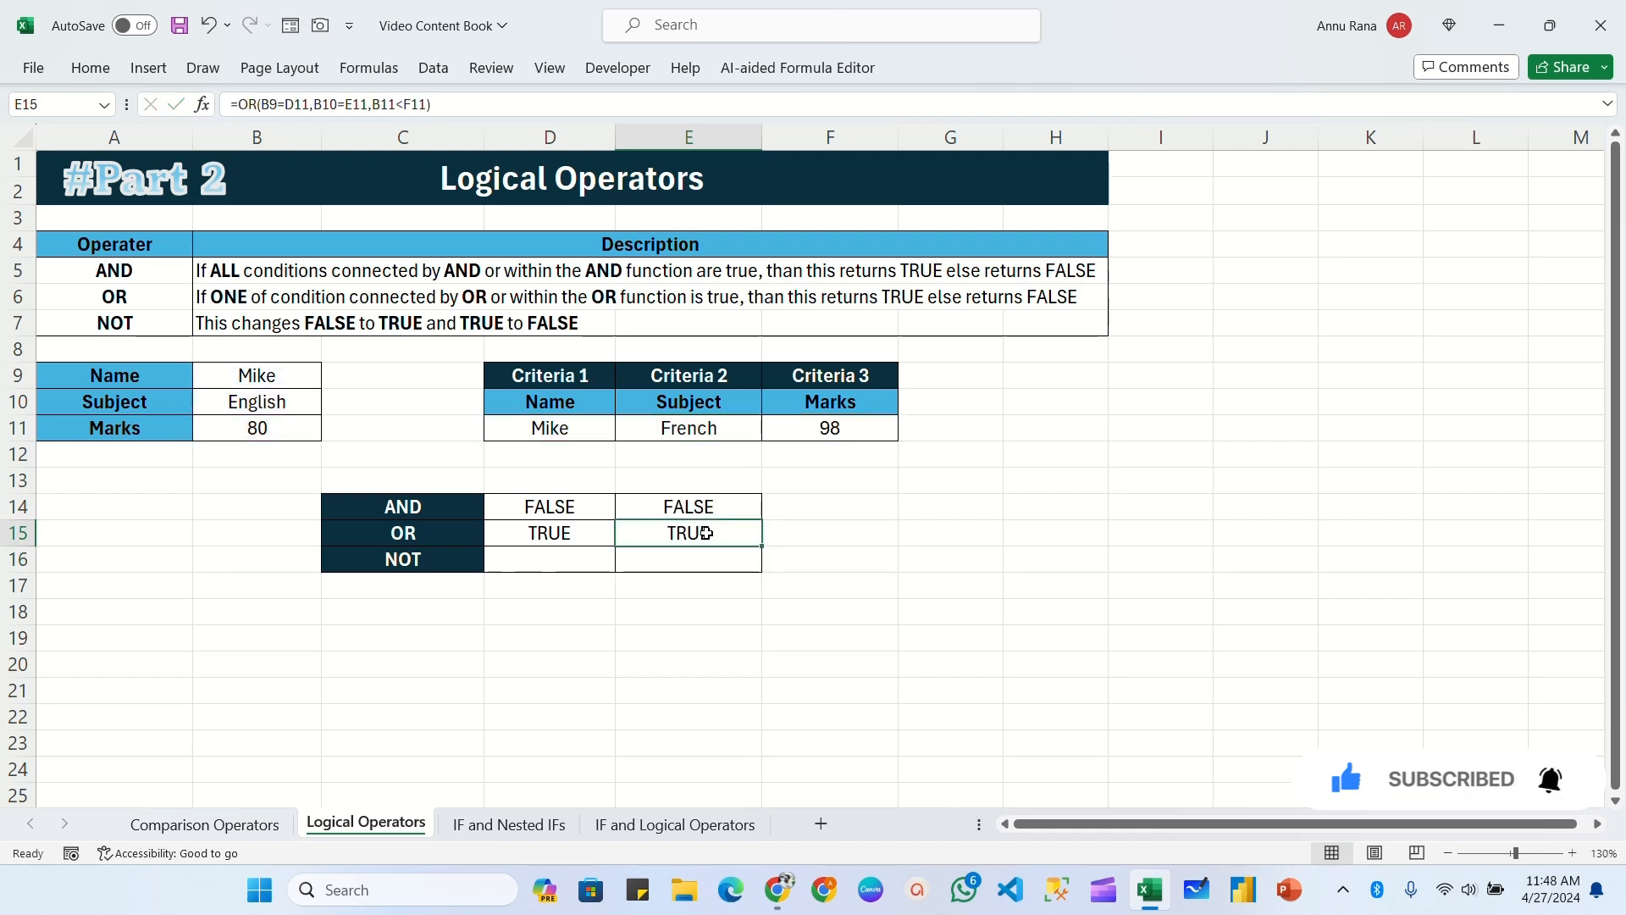
pyautogui.click(276, 386)
pyautogui.click(532, 426)
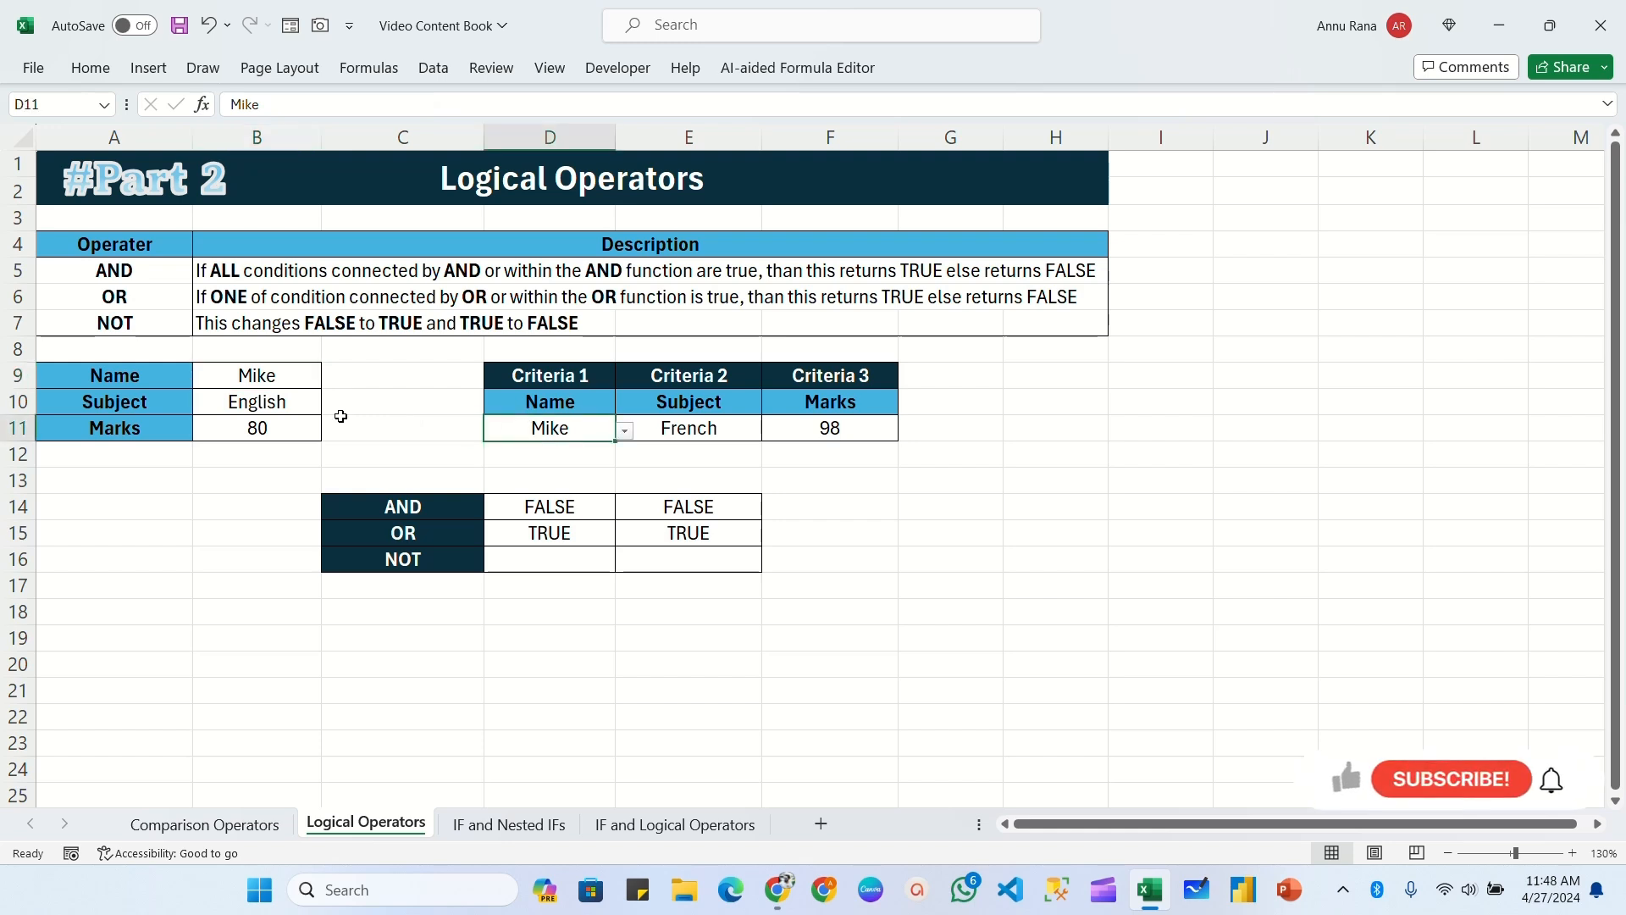
pyautogui.click(277, 401)
pyautogui.click(724, 432)
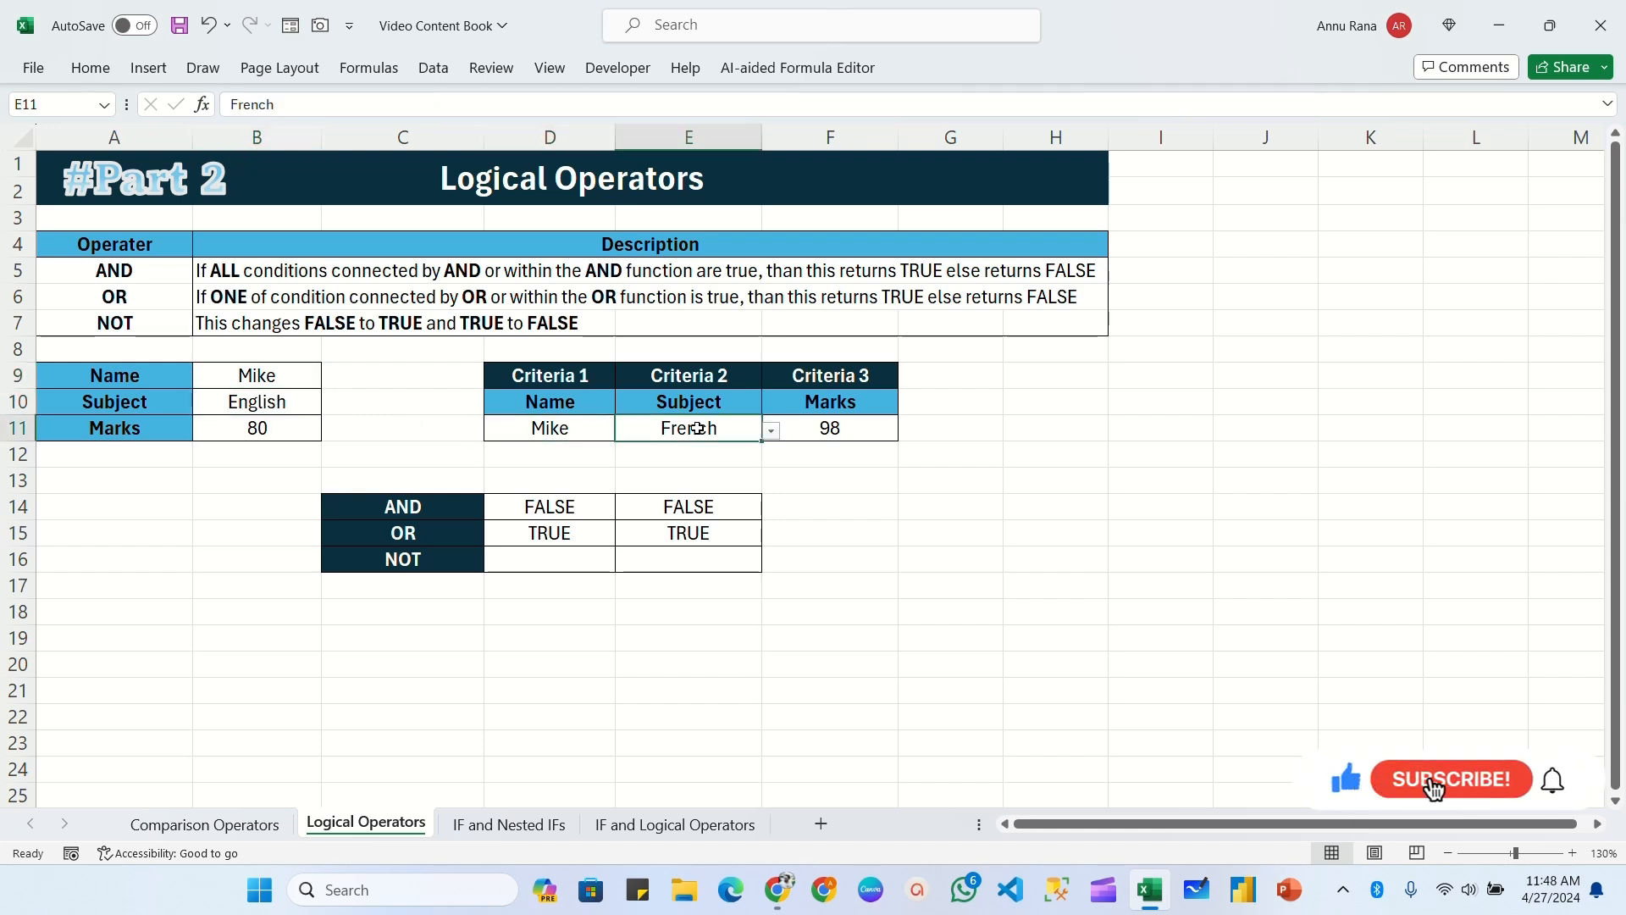
pyautogui.click(271, 432)
pyautogui.click(838, 430)
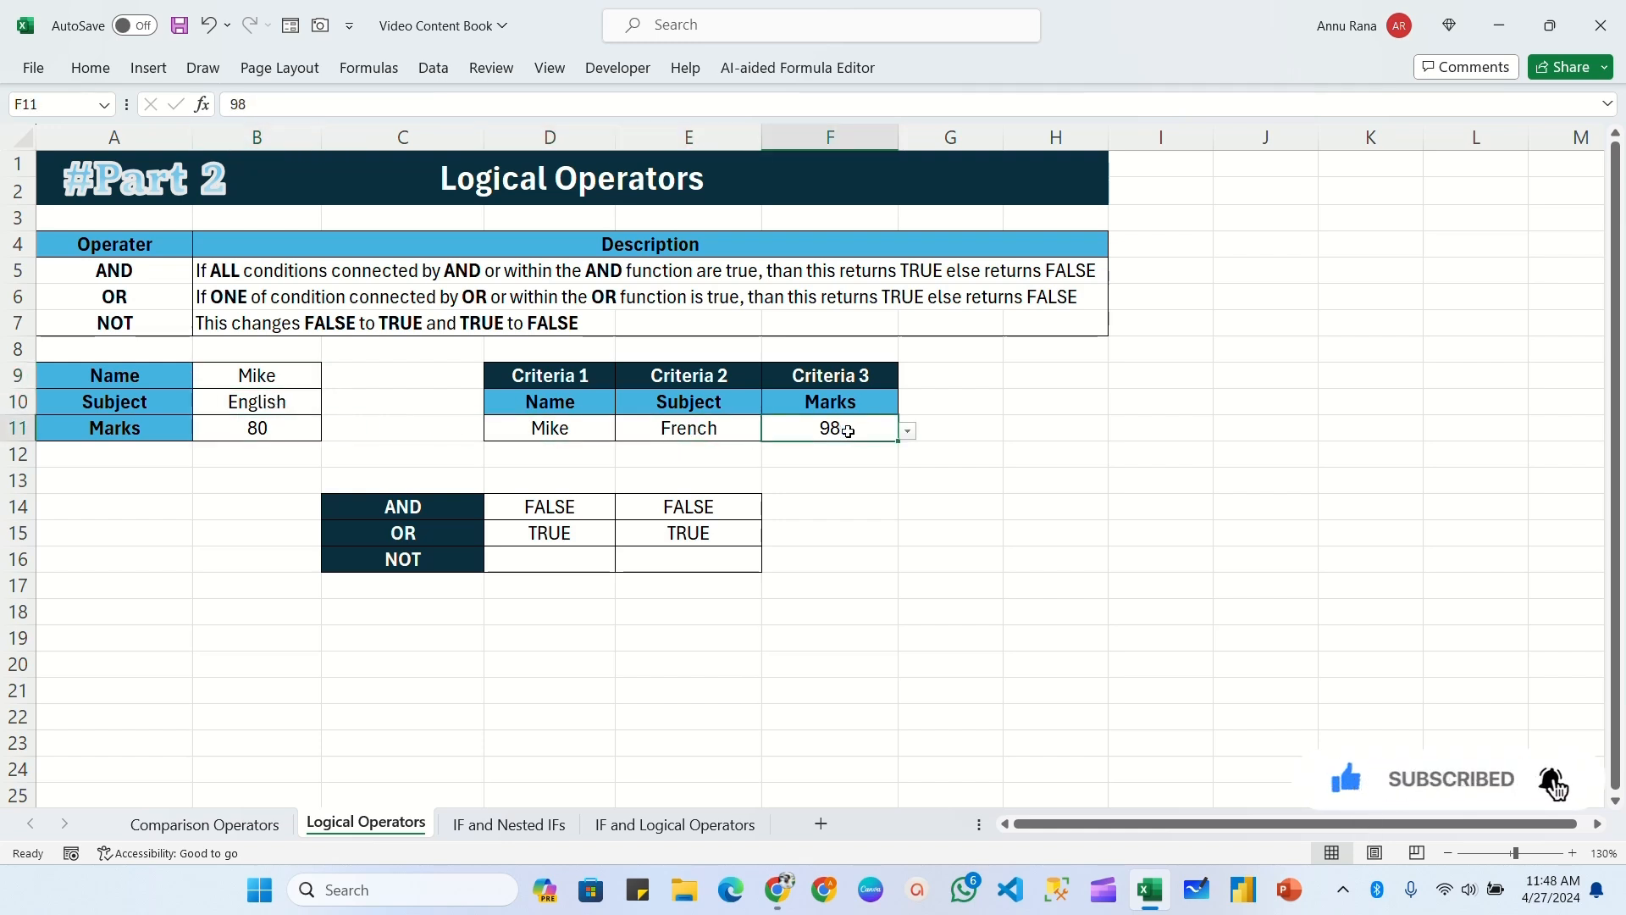
pyautogui.click(286, 386)
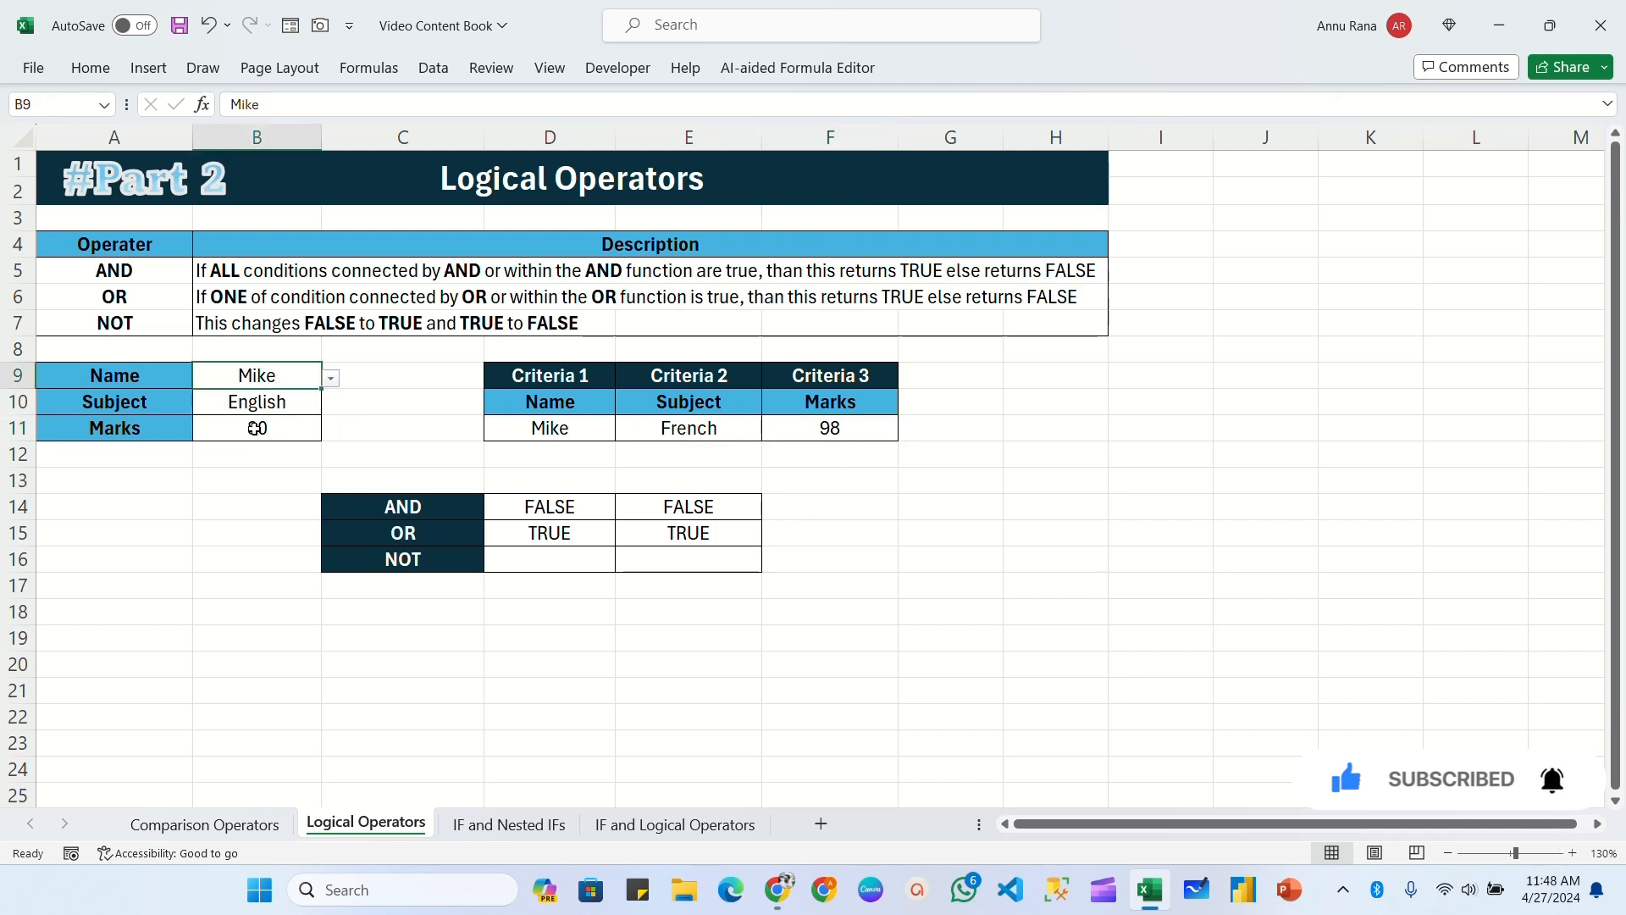
pyautogui.click(254, 428)
pyautogui.click(259, 403)
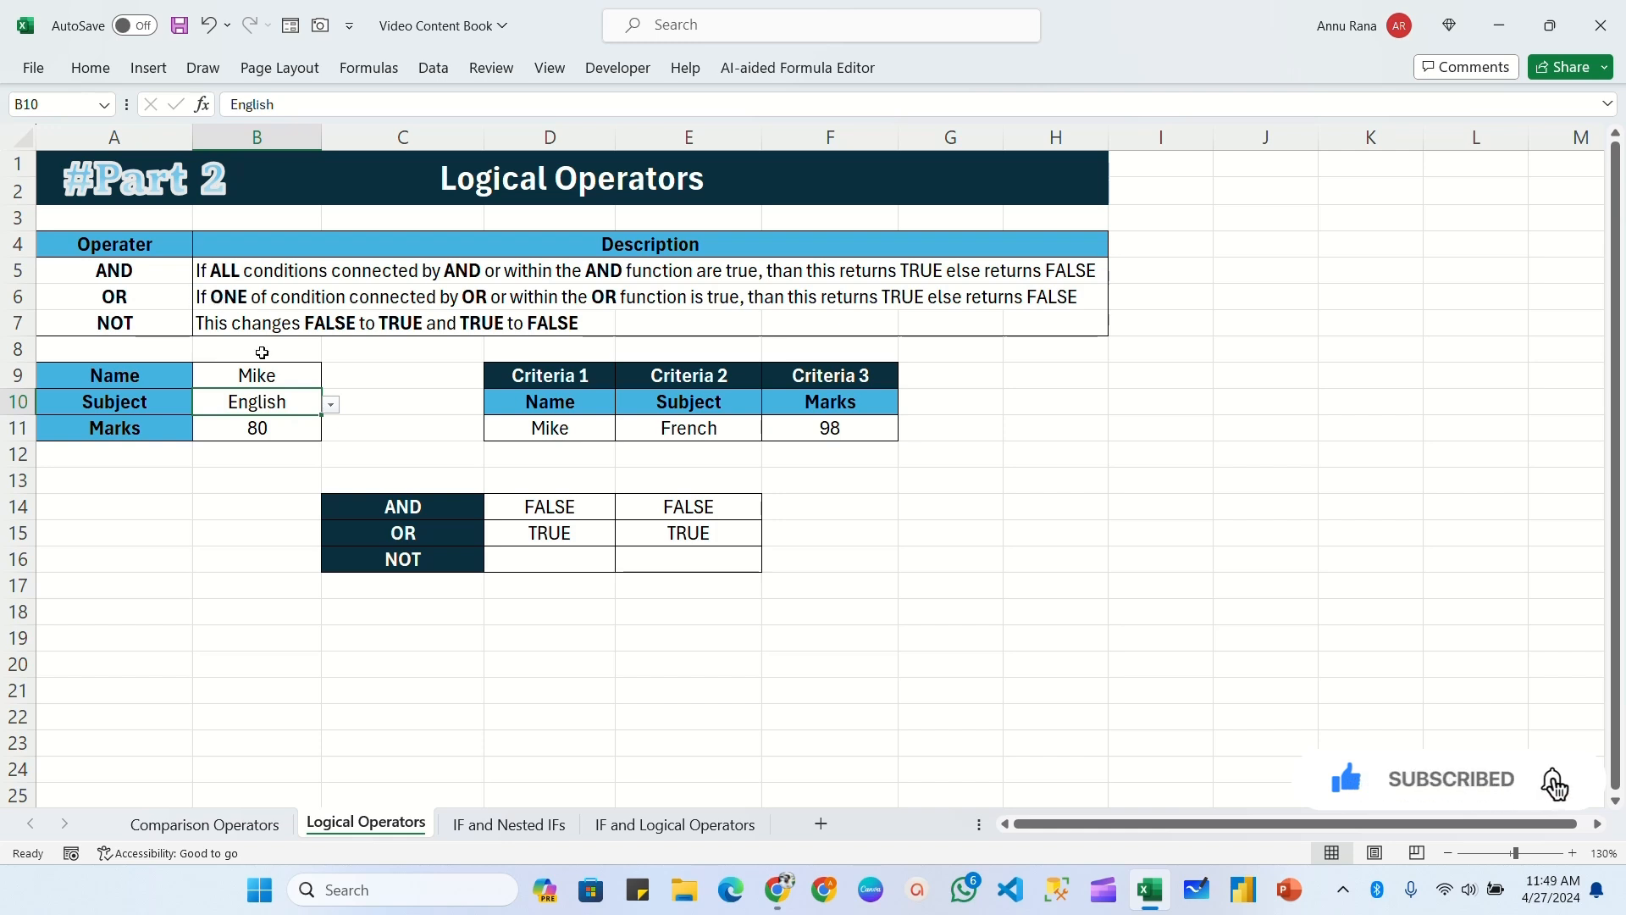
# Step: Enter the formula =NOT(B9=D11) in cell D16 to reverse the test of the name against Criteria 1
pyautogui.click(137, 324)
pyautogui.click(593, 560)
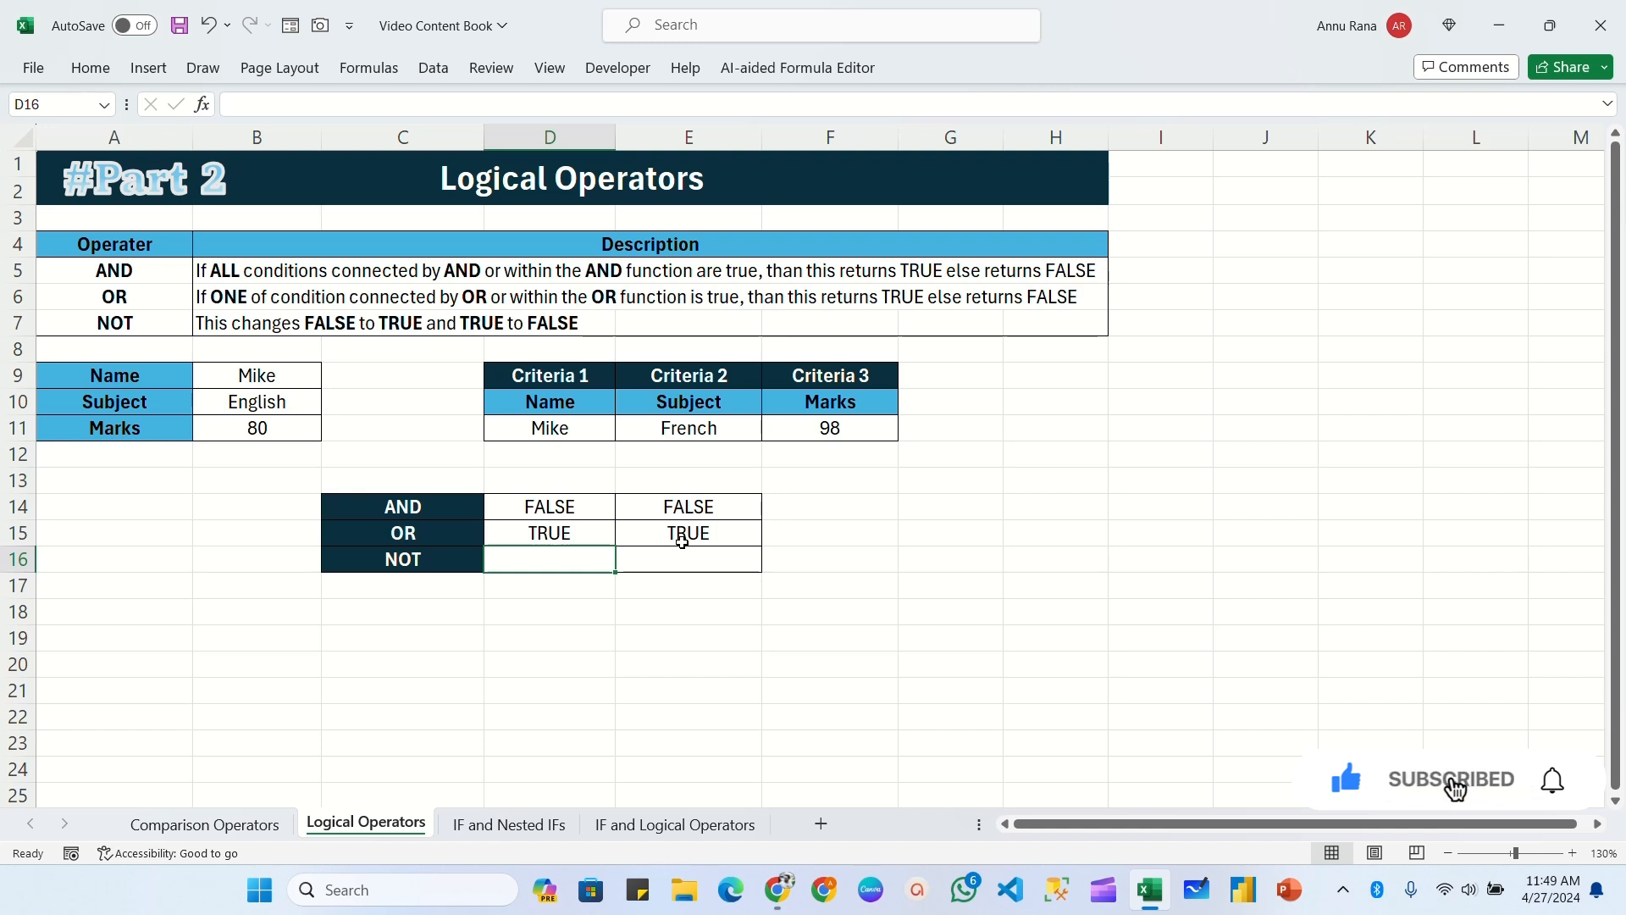
pyautogui.write('=not')
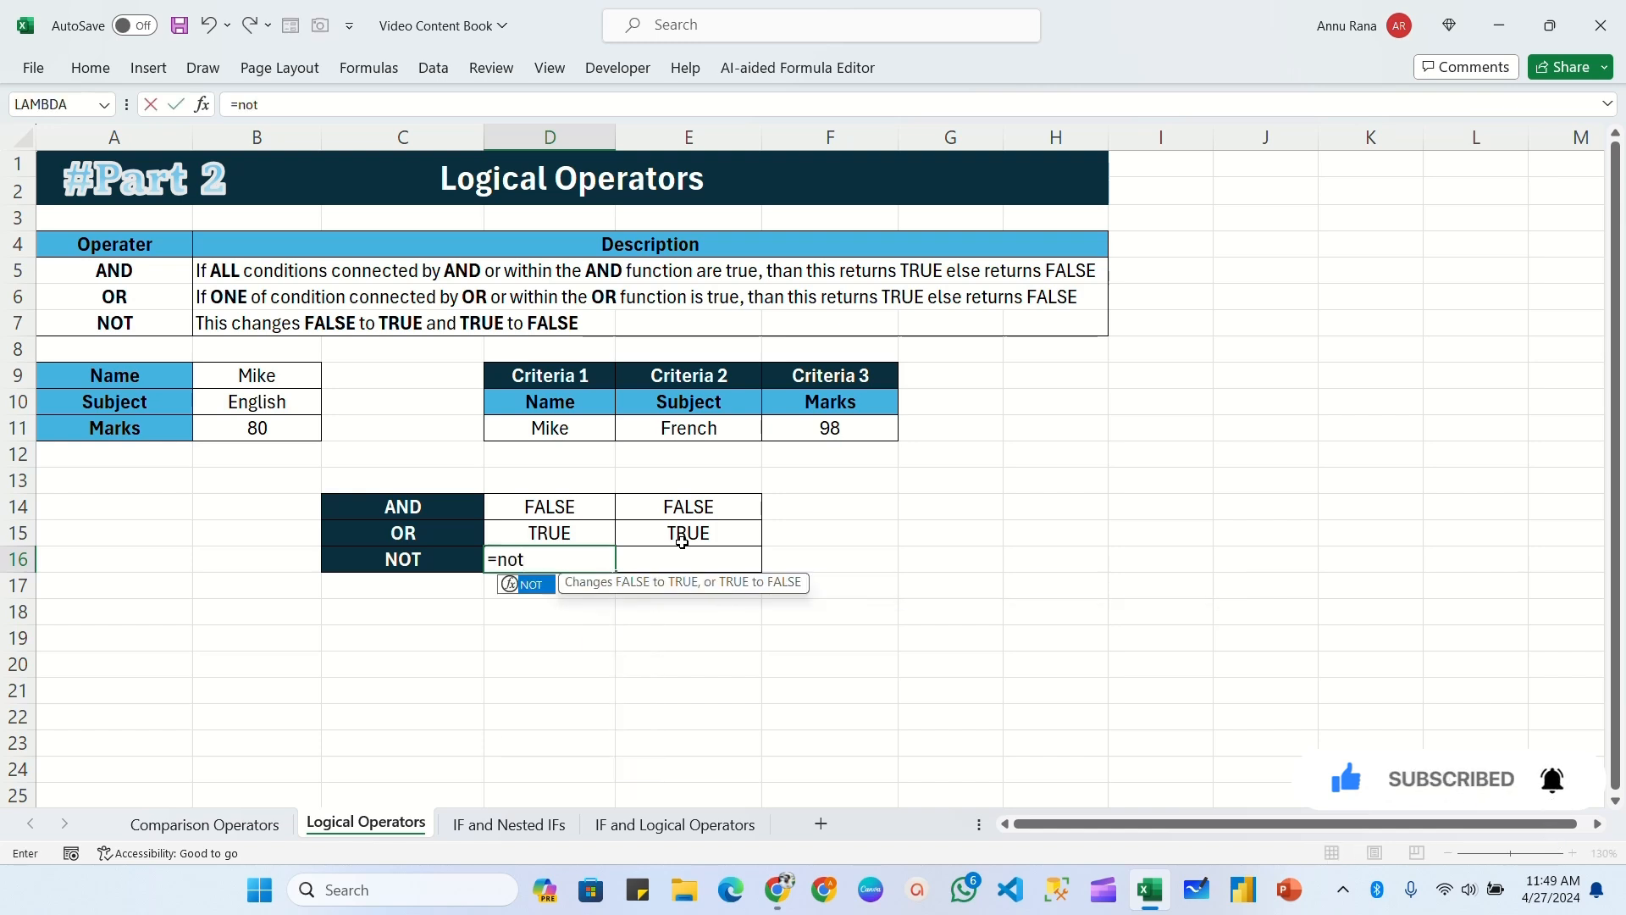
pyautogui.press('Tab')
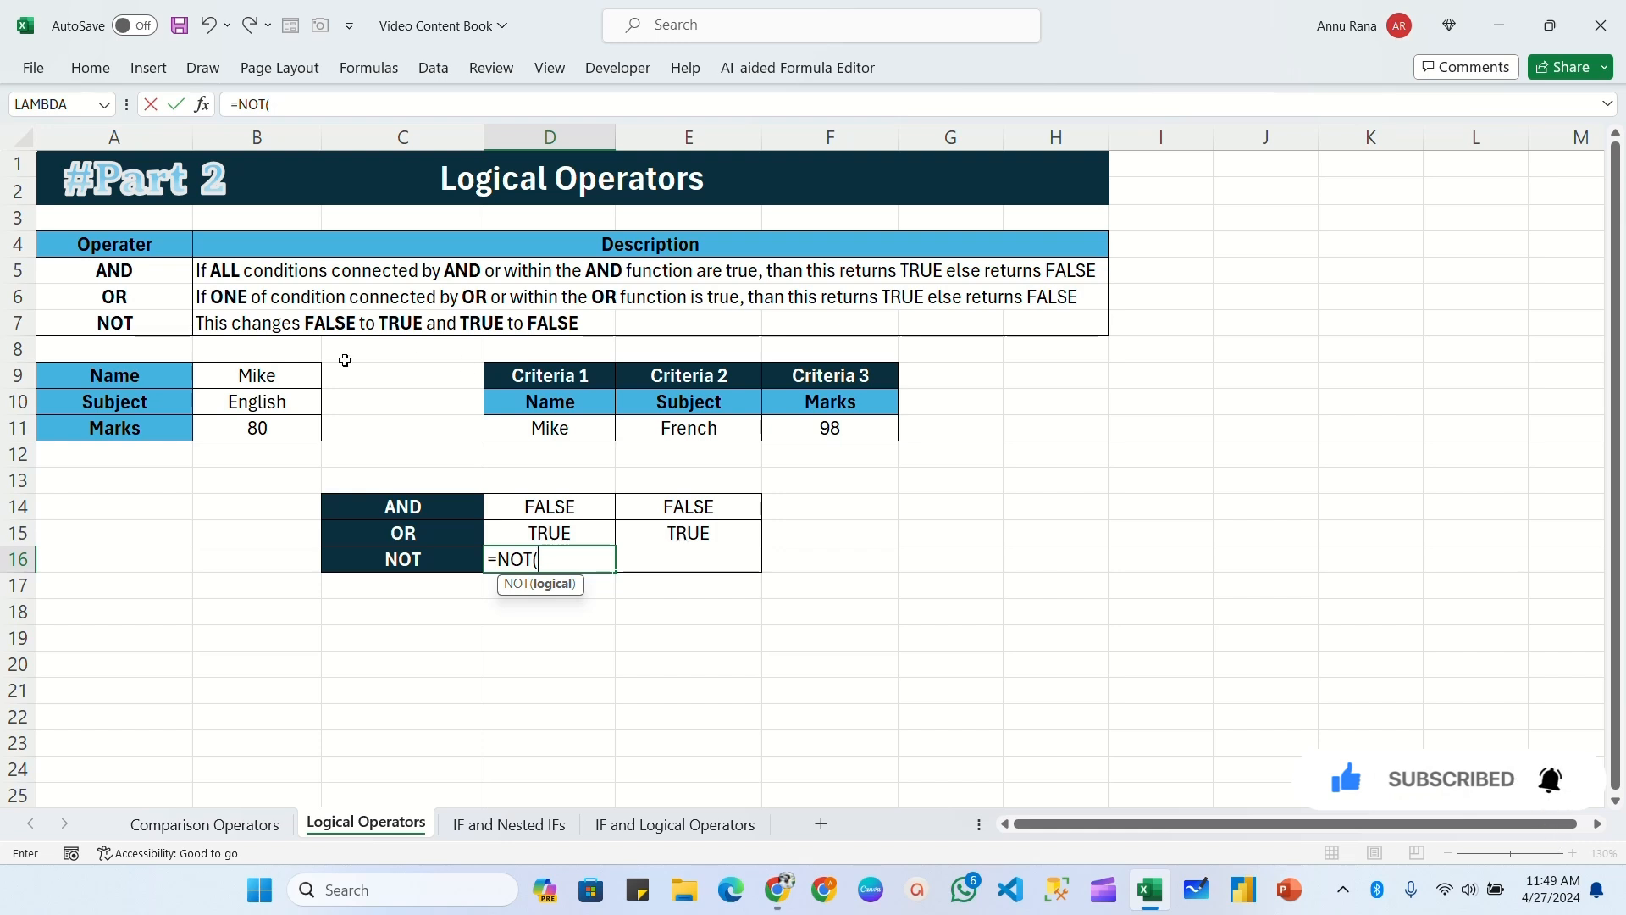
pyautogui.click(257, 378)
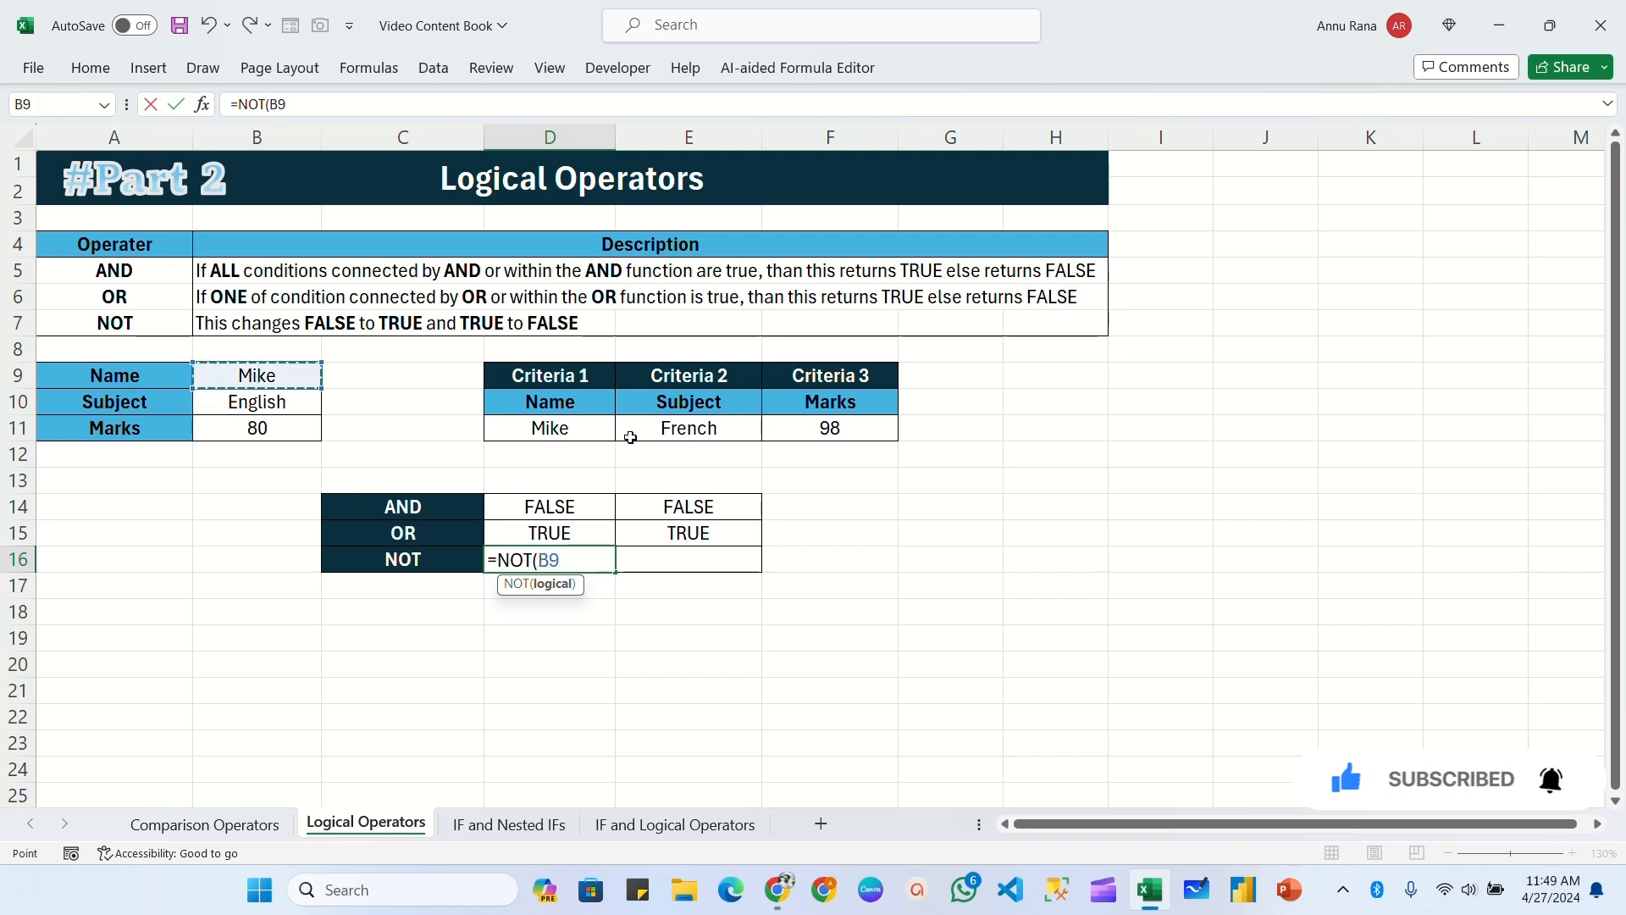
pyautogui.write('=')
pyautogui.click(586, 425)
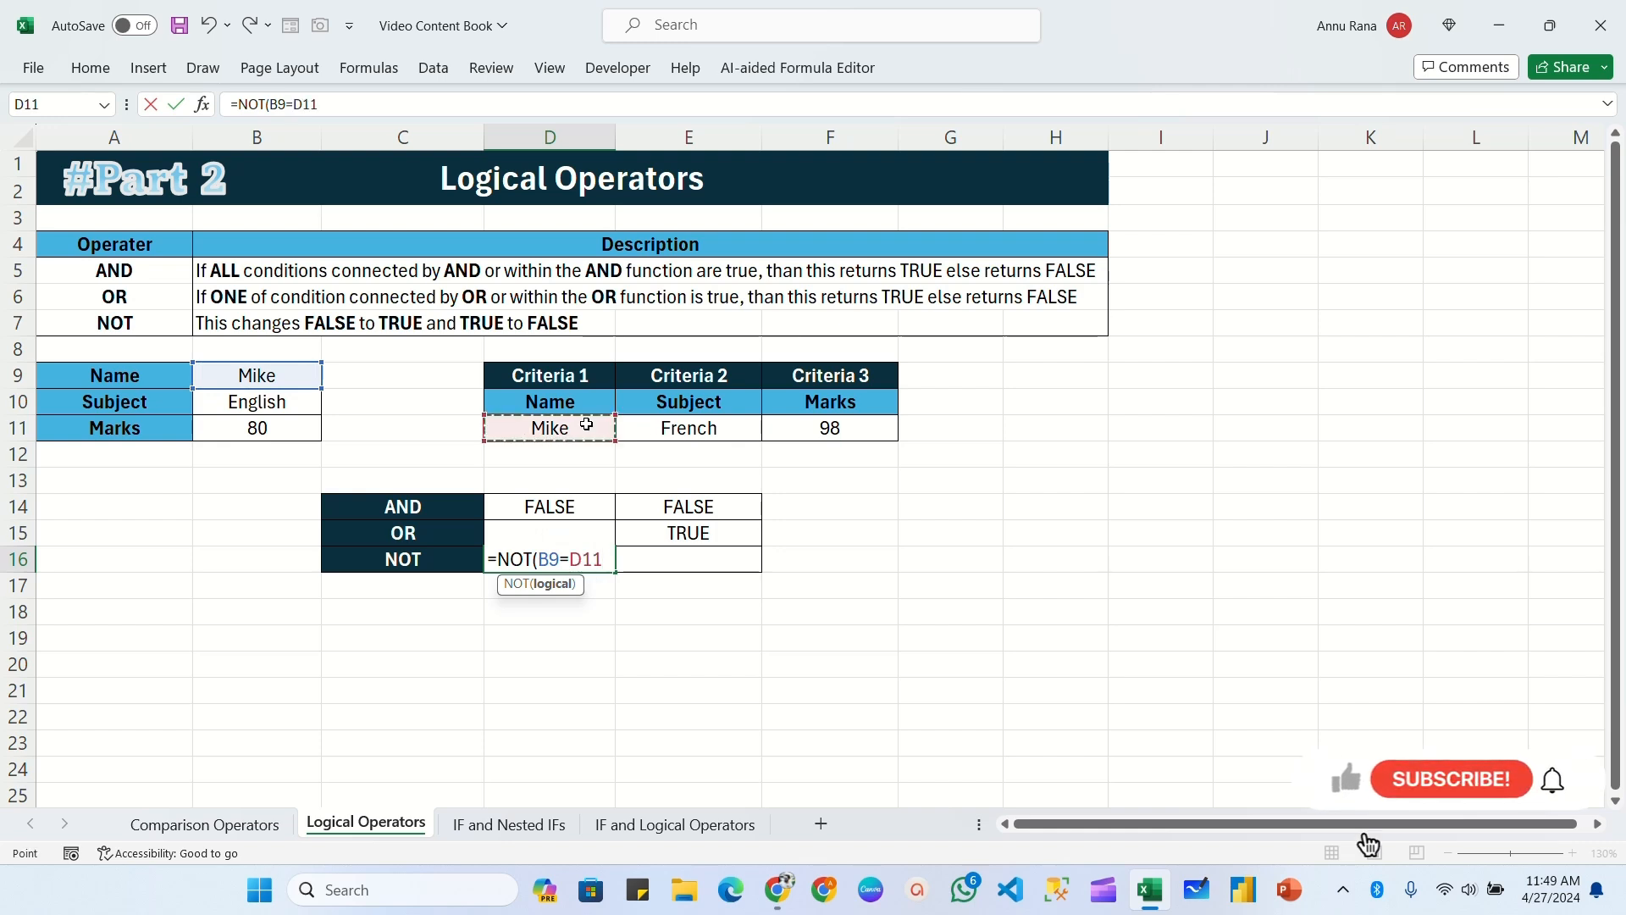
pyautogui.write(')')
pyautogui.press('Return')
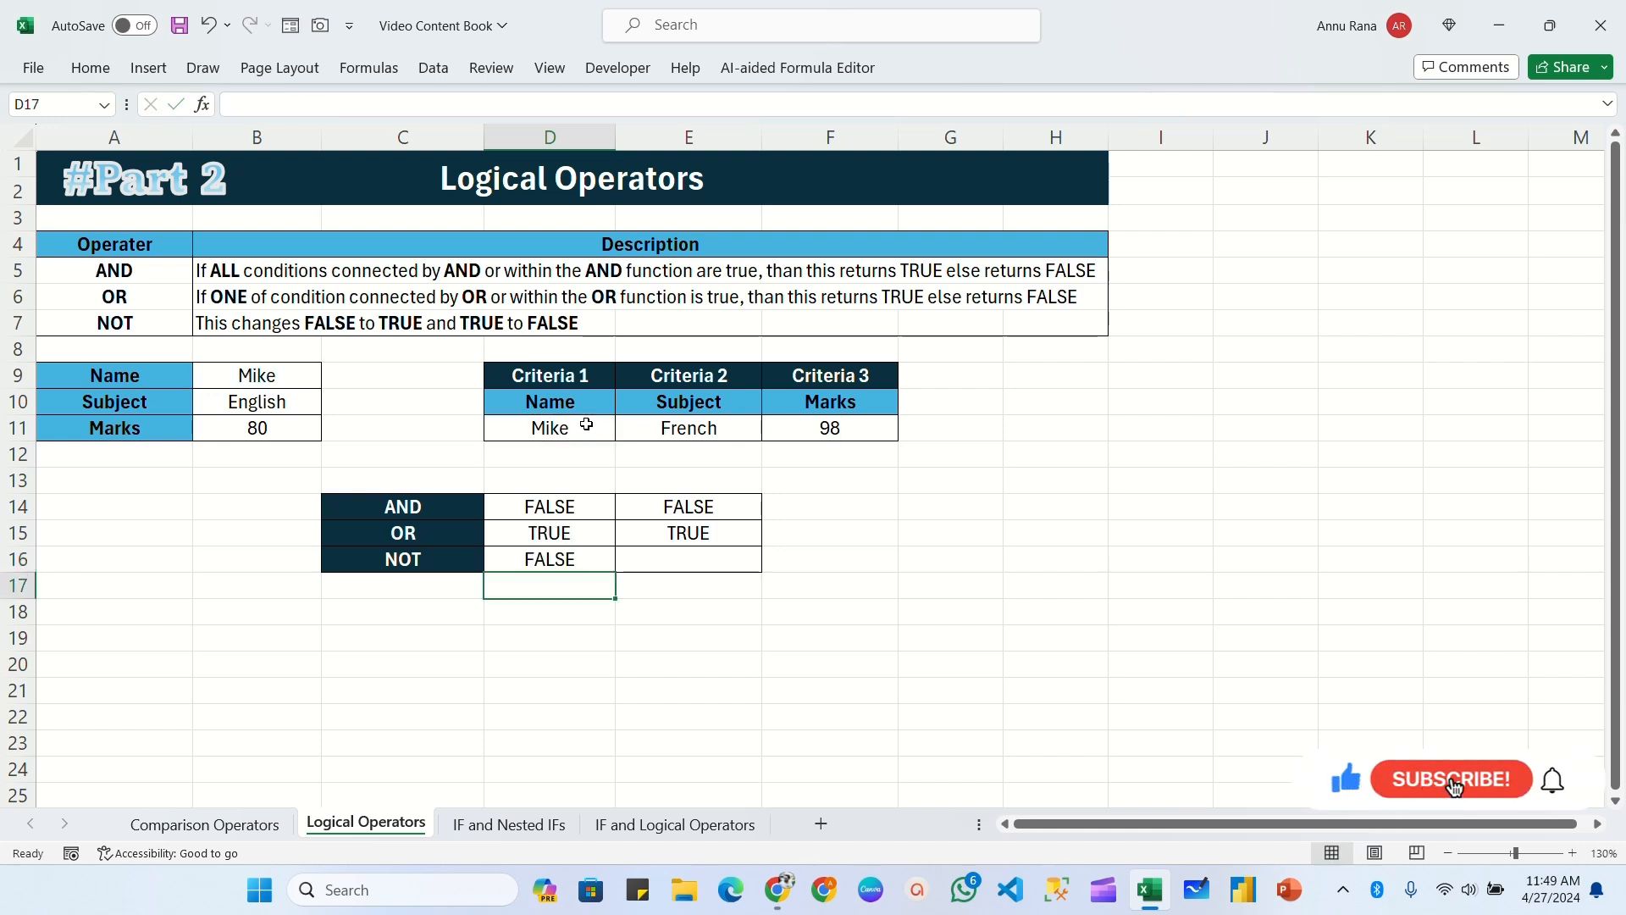
# Step: Set the Criteria 1 name in D11 to the third available name, and compare it with B9 against the NOT result in D16
pyautogui.click(555, 559)
pyautogui.click(265, 375)
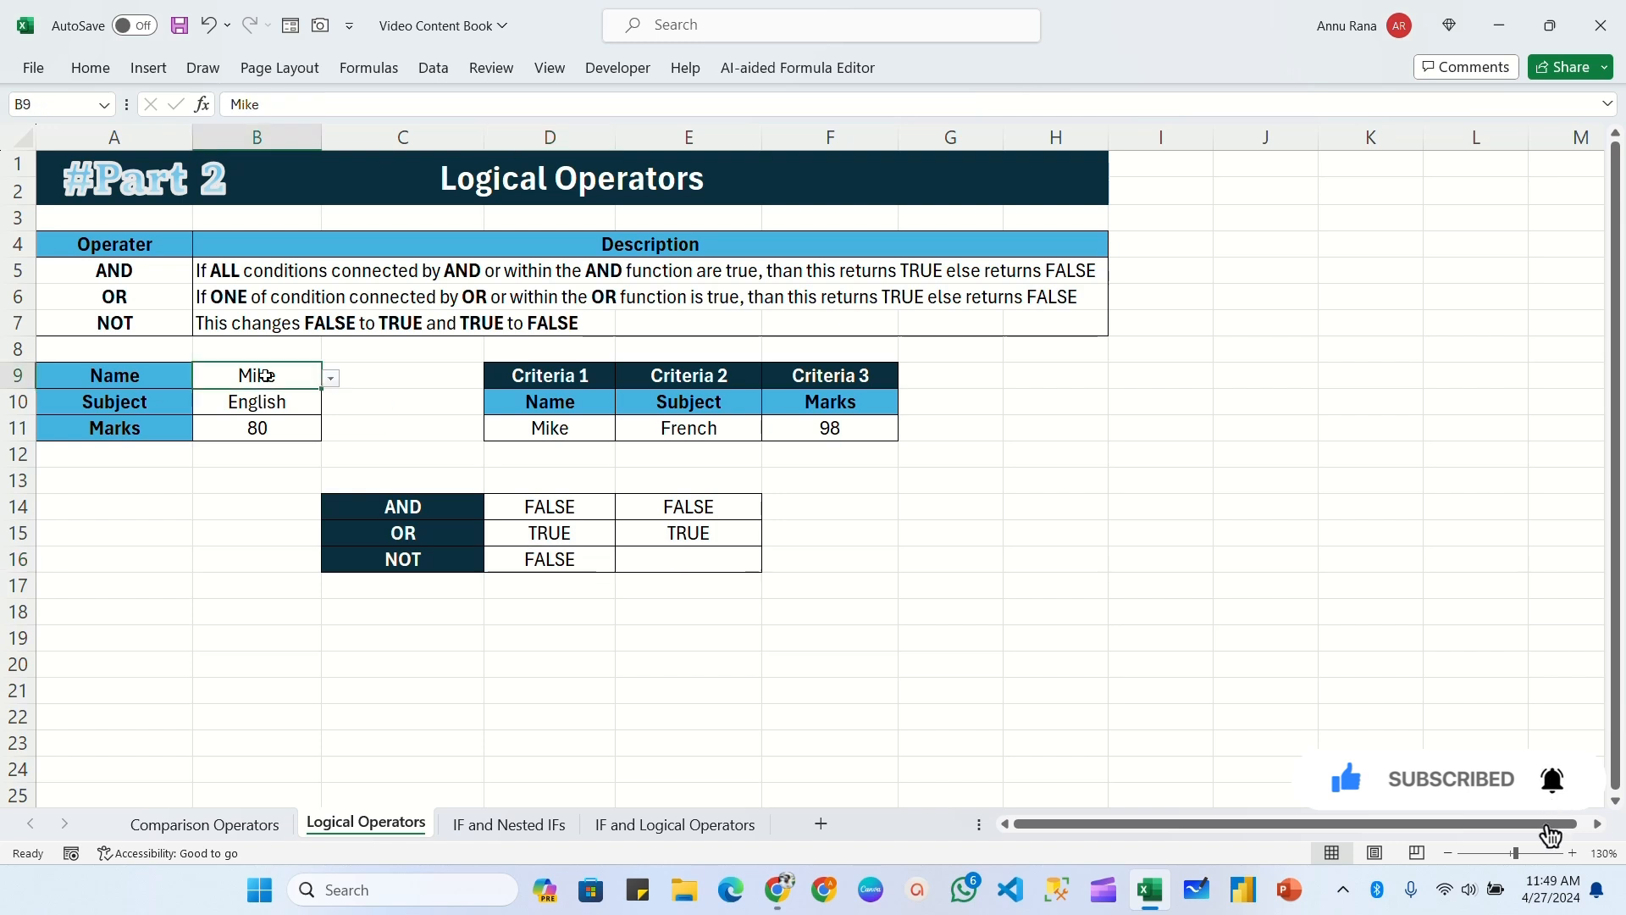
pyautogui.click(546, 427)
pyautogui.click(625, 430)
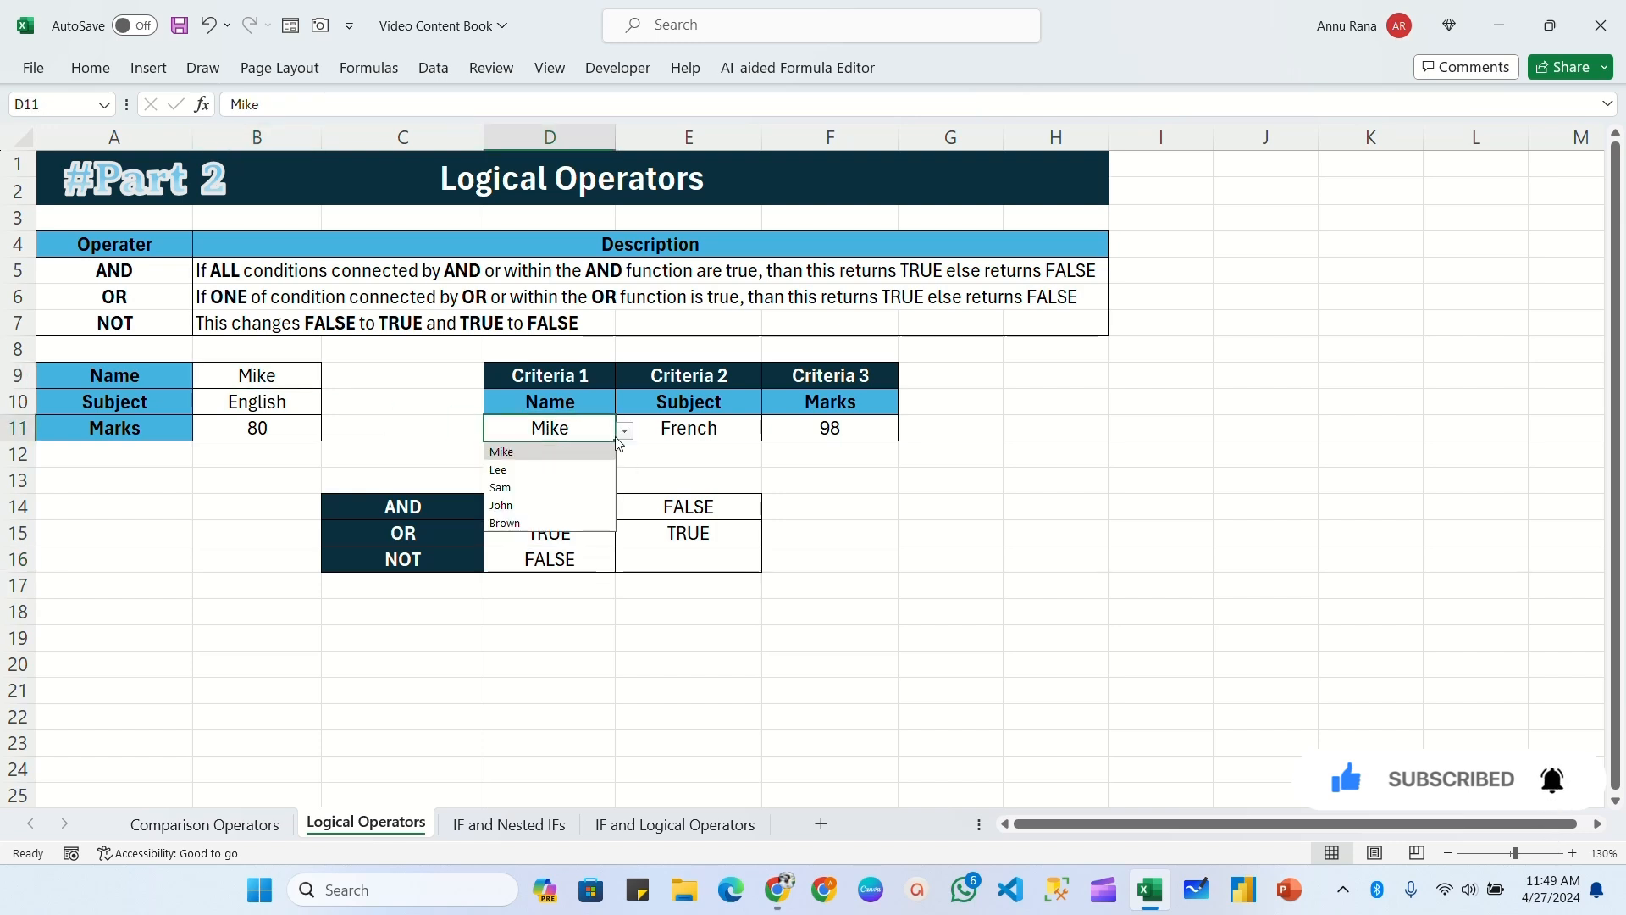
pyautogui.click(517, 499)
pyautogui.click(556, 561)
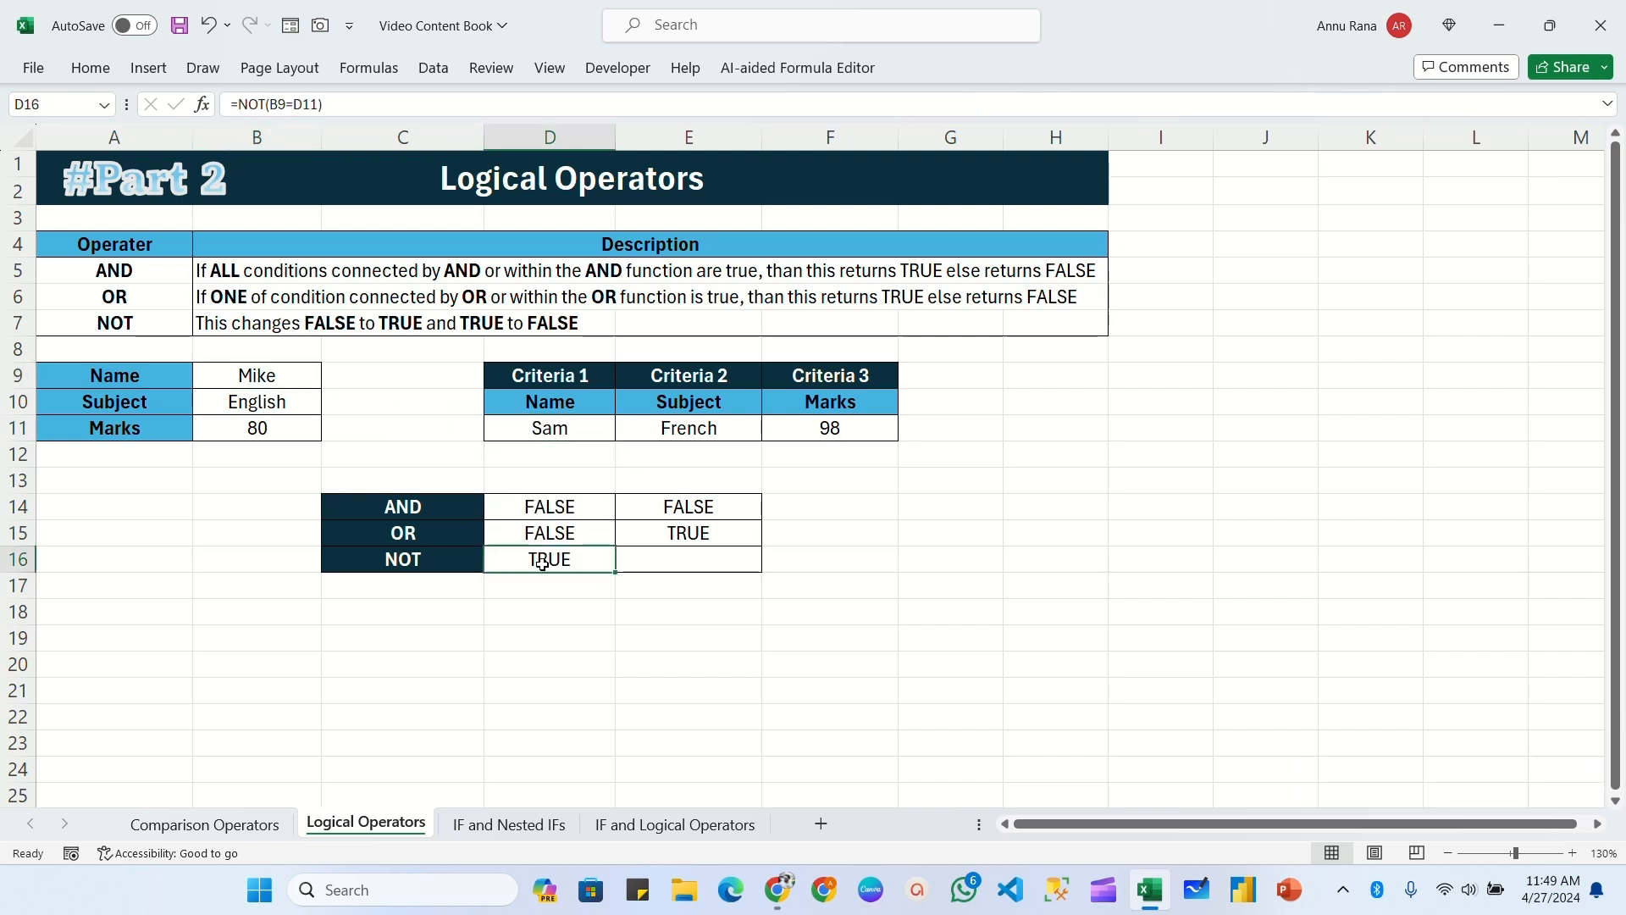
pyautogui.click(309, 383)
pyautogui.click(529, 432)
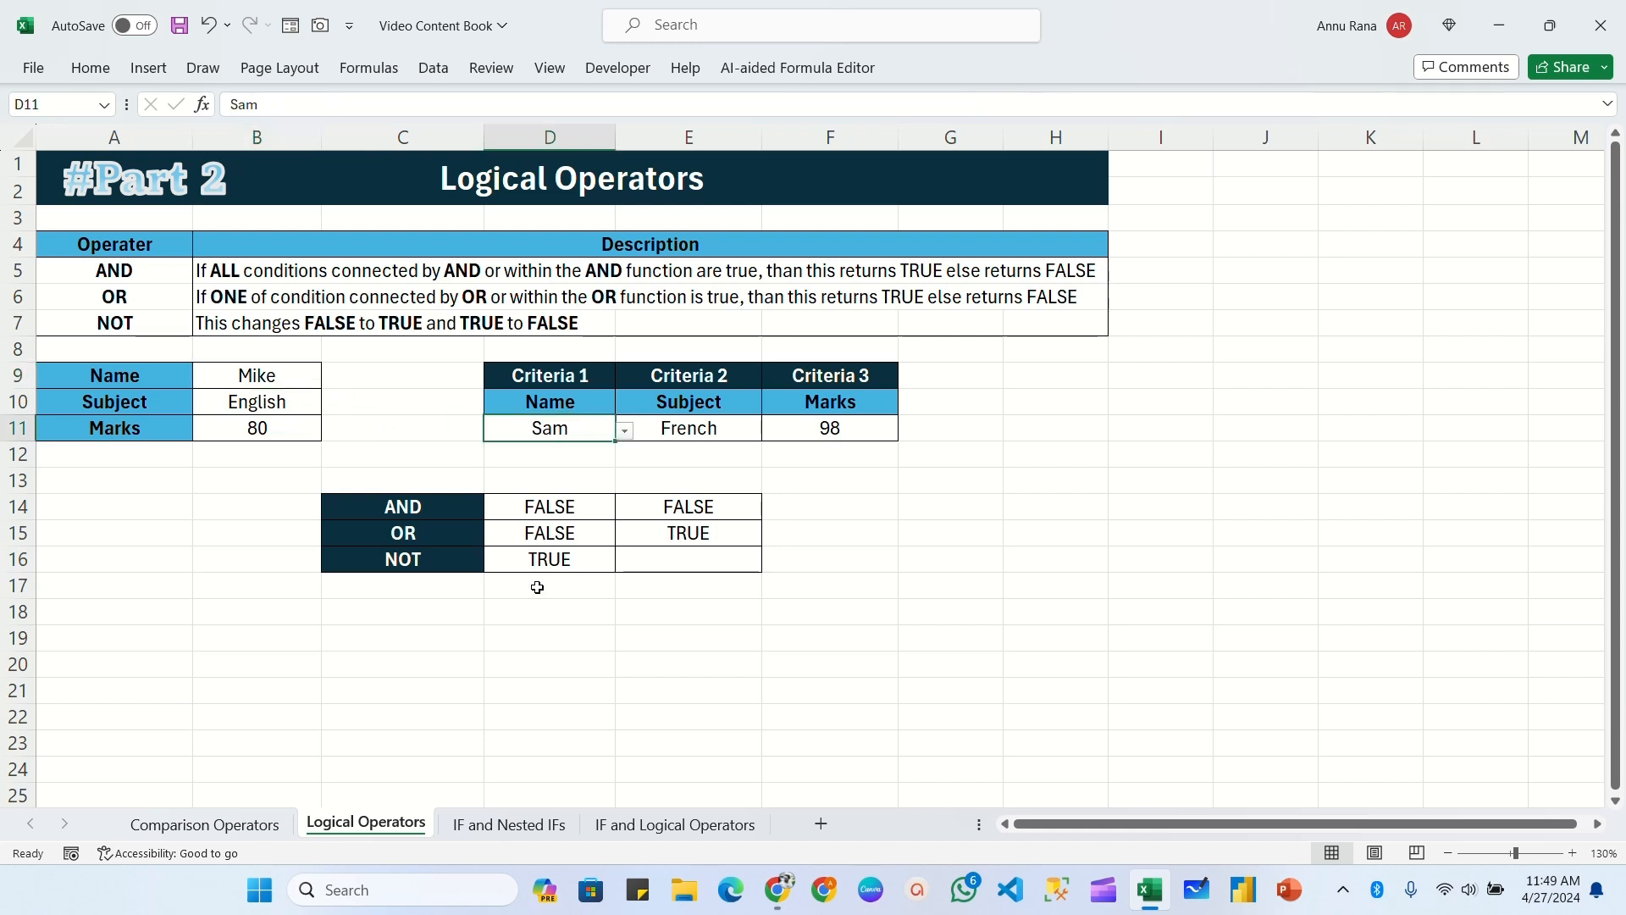